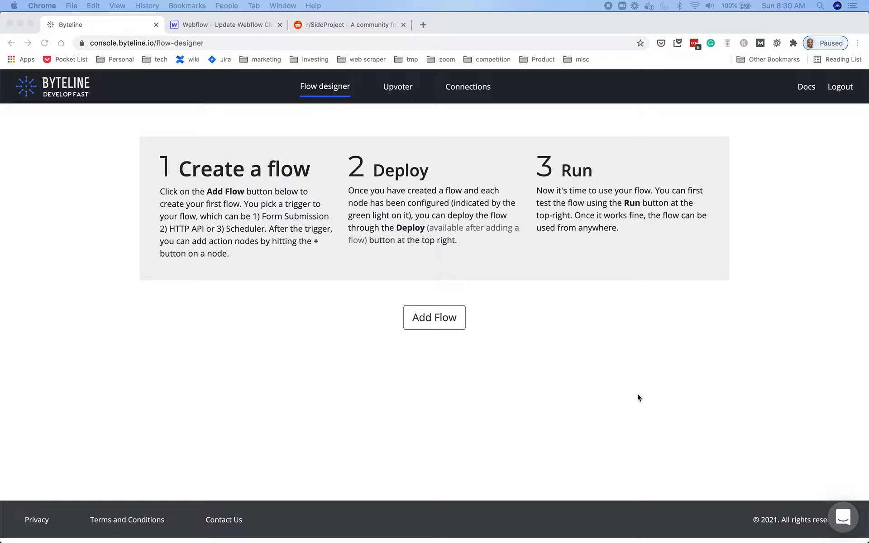
Step: Review the settings and fields of the Reddit Posts collection in Webflow, and view the r/SideProject subreddit on Reddit
{"action": "left_click", "coordinate": [227, 43]}
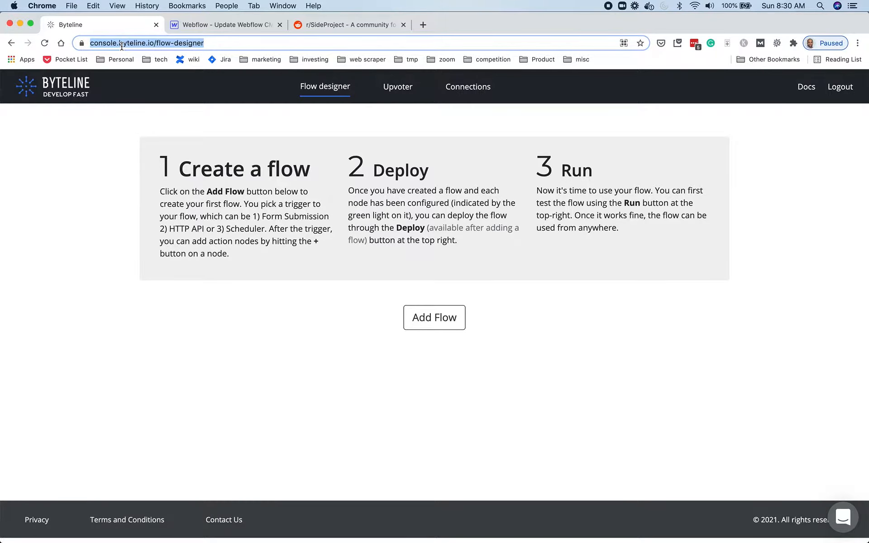
{"action": "left_click", "coordinate": [238, 24]}
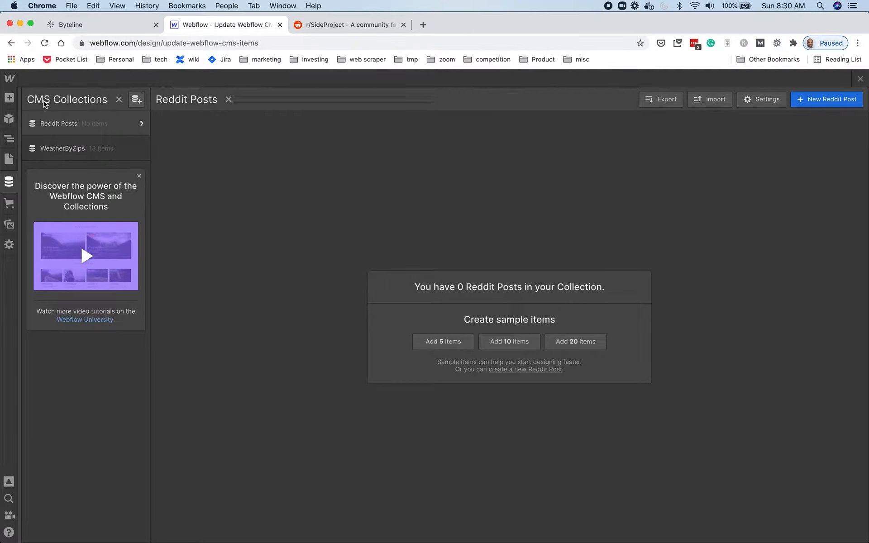
{"action": "left_click", "coordinate": [70, 127]}
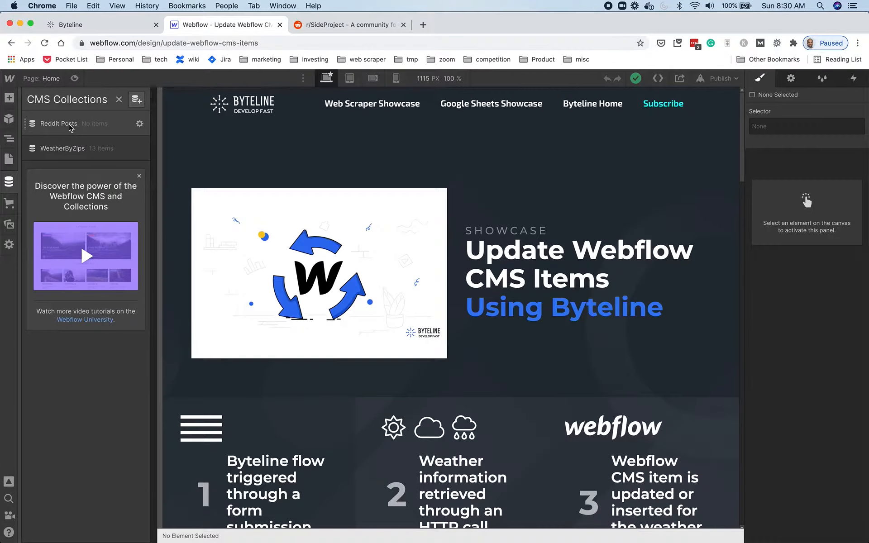
{"action": "left_click", "coordinate": [140, 125]}
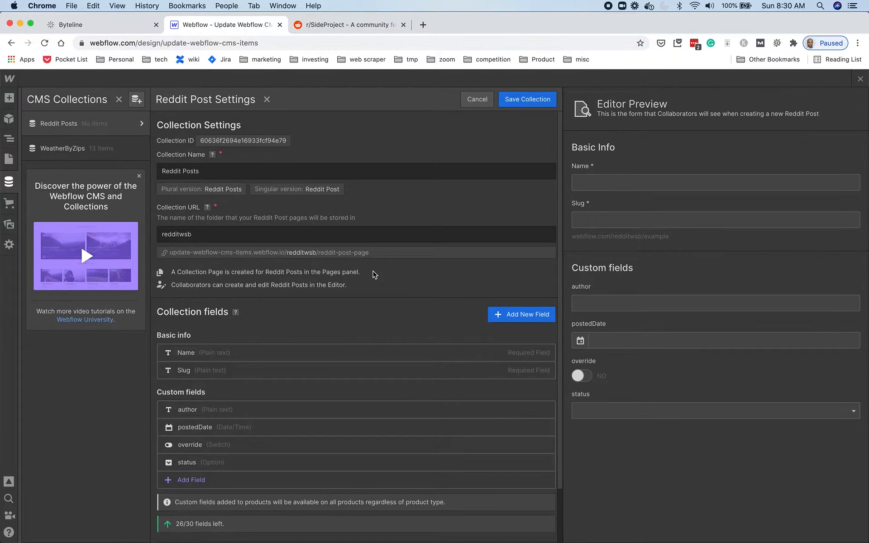
{"action": "scroll", "coordinate": [374, 274], "scroll_direction": "down", "scroll_amount": 3}
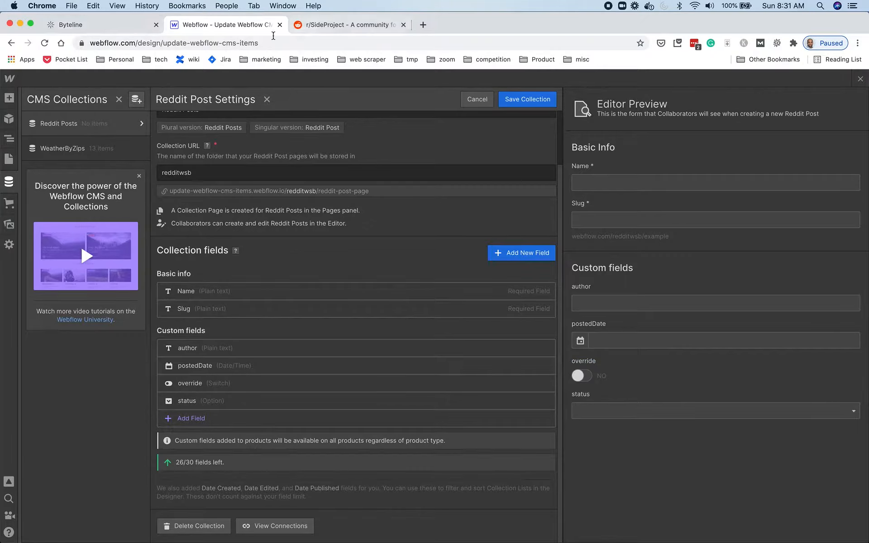
{"action": "left_click", "coordinate": [344, 25]}
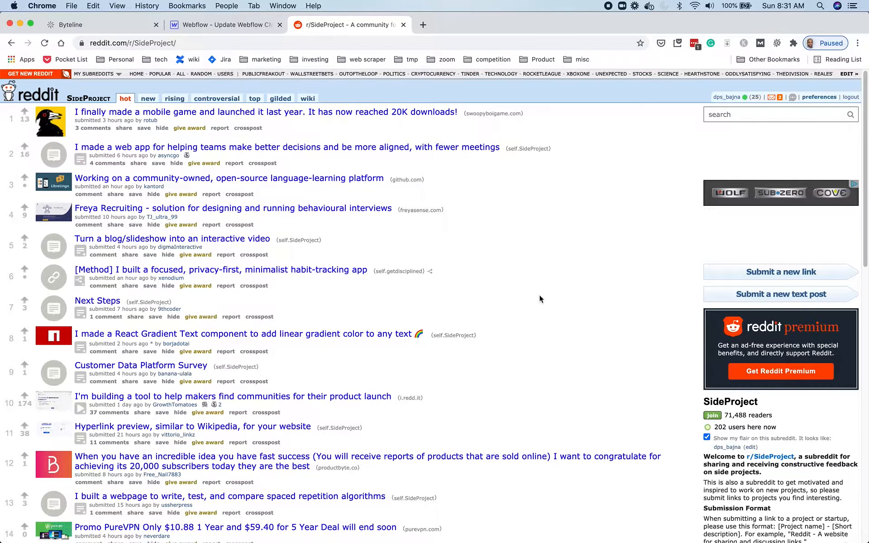
Step: Switch to Byteline and create a flow named "Reddit to Webflow" with a Scheduler trigger
{"action": "left_click", "coordinate": [97, 28]}
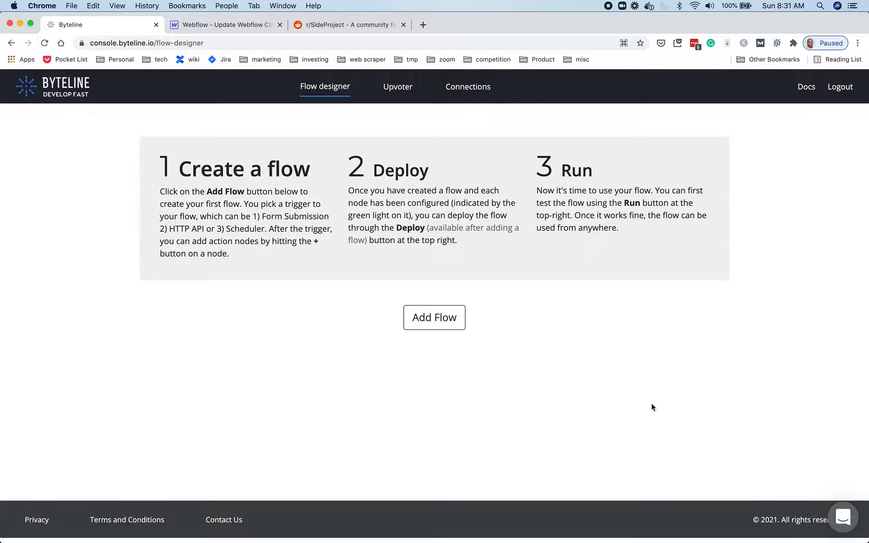
{"action": "left_click", "coordinate": [434, 320]}
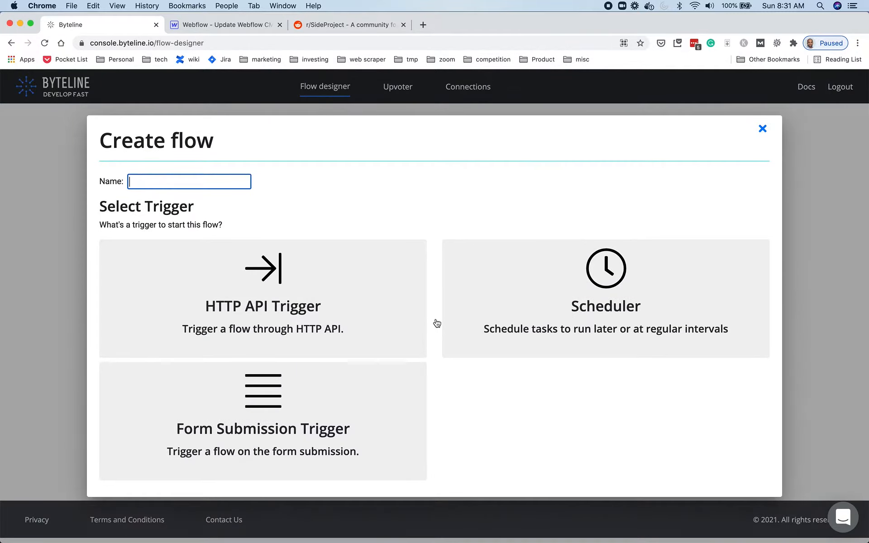
{"action": "type", "text": "Reddit to Webflow"}
{"action": "left_click", "coordinate": [607, 276]}
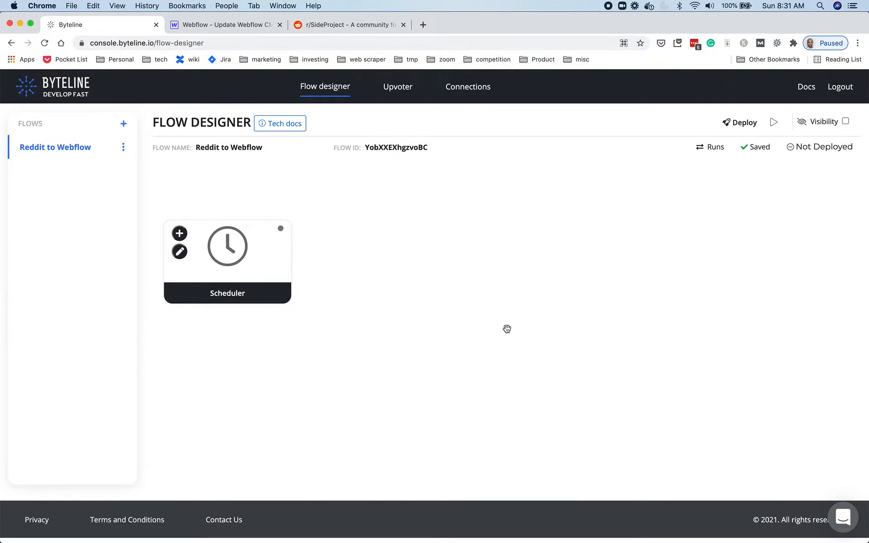
{"action": "left_click_drag", "start_coordinate": [282, 258], "coordinate": [286, 257]}
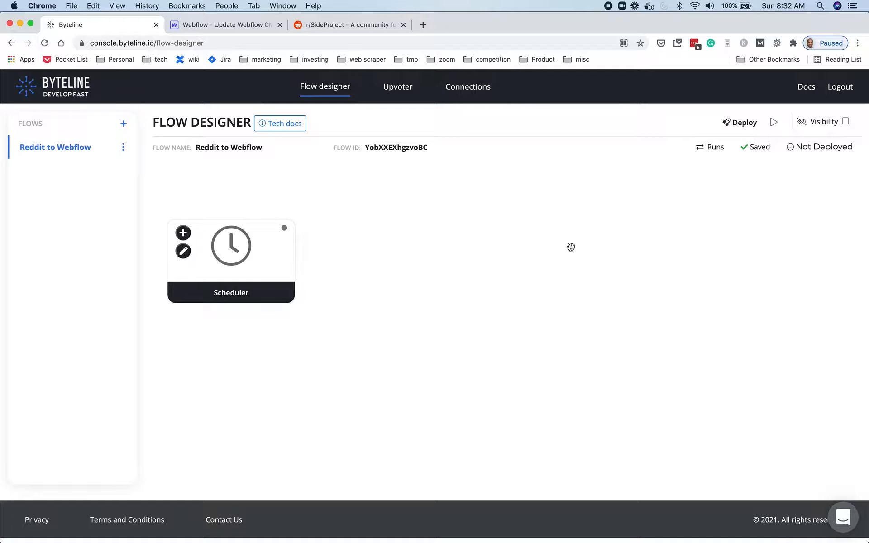
Step: Configure the Scheduler node to run every 3 hours and save it
{"action": "left_click", "coordinate": [187, 252]}
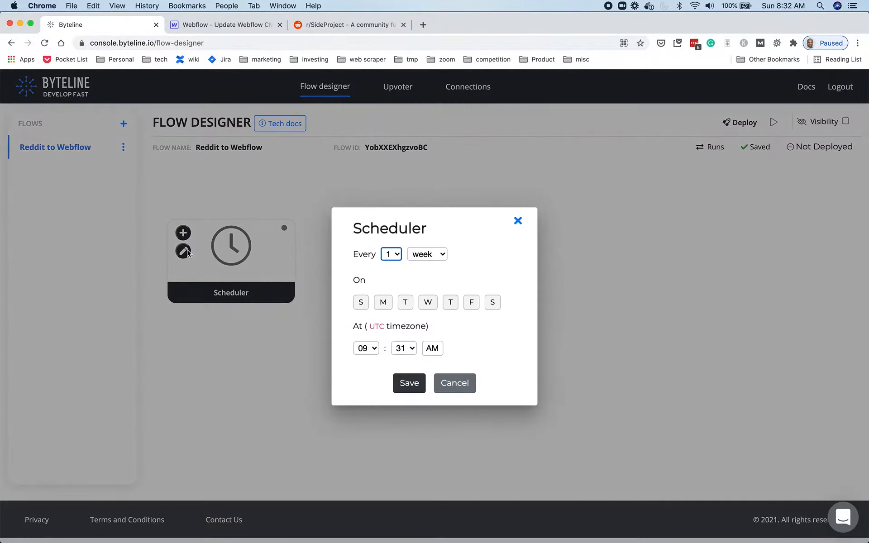
{"action": "left_click", "coordinate": [430, 255]}
{"action": "left_click", "coordinate": [429, 277]}
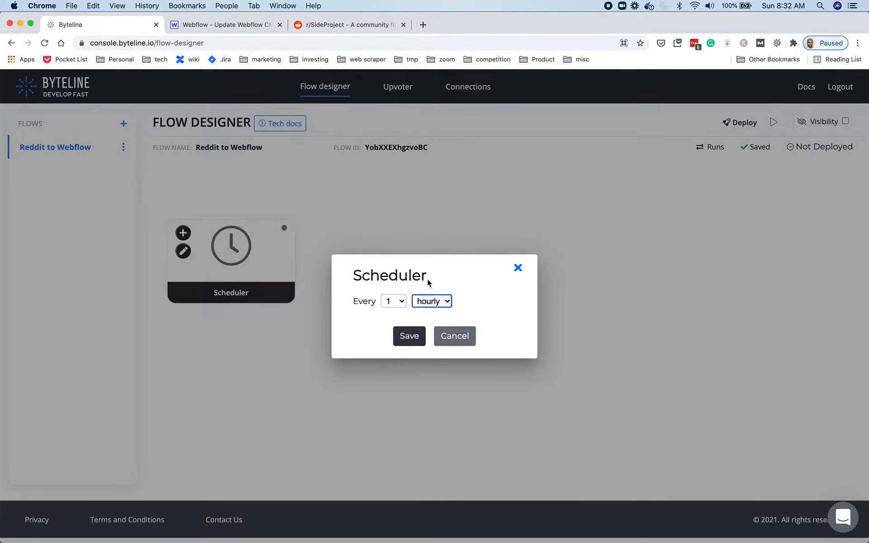
{"action": "left_click", "coordinate": [393, 302]}
{"action": "left_click", "coordinate": [391, 324]}
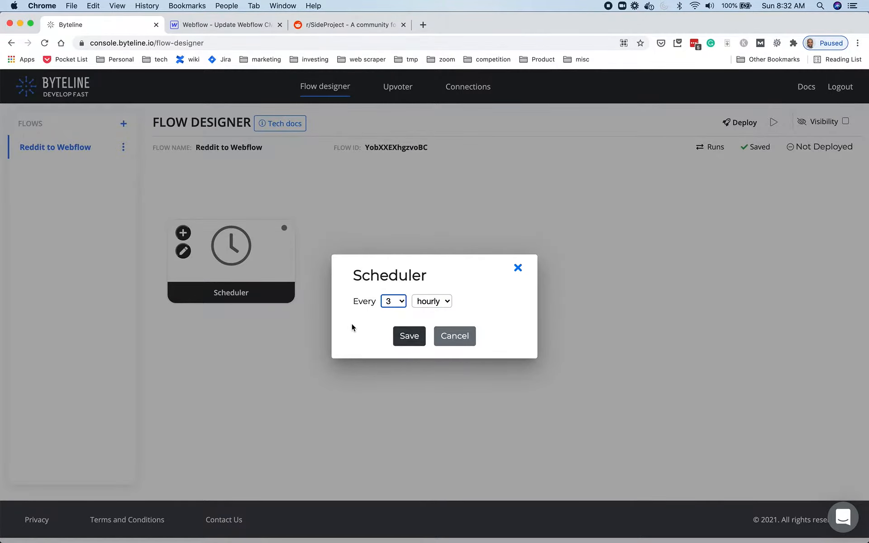
{"action": "left_click", "coordinate": [409, 336]}
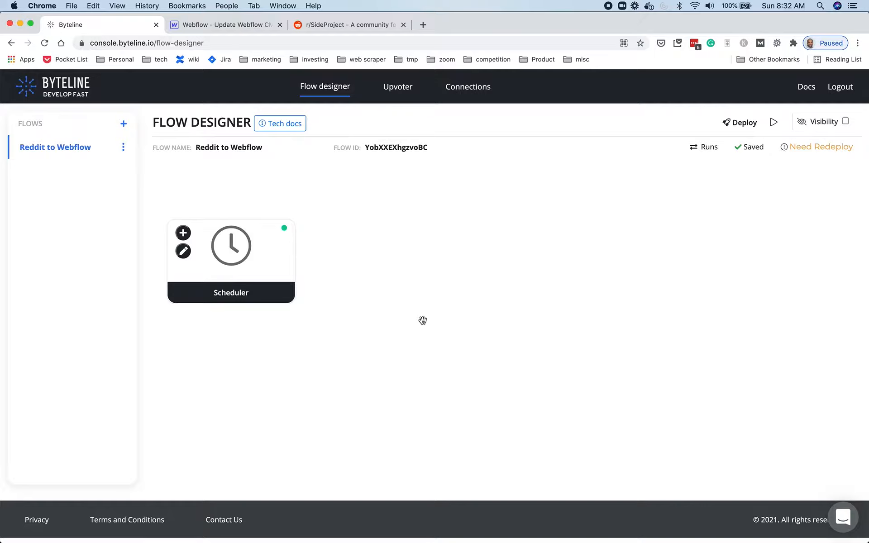
Step: Add a Reddit - Get Subreddit Posts node after the Scheduler
{"action": "left_click", "coordinate": [184, 232]}
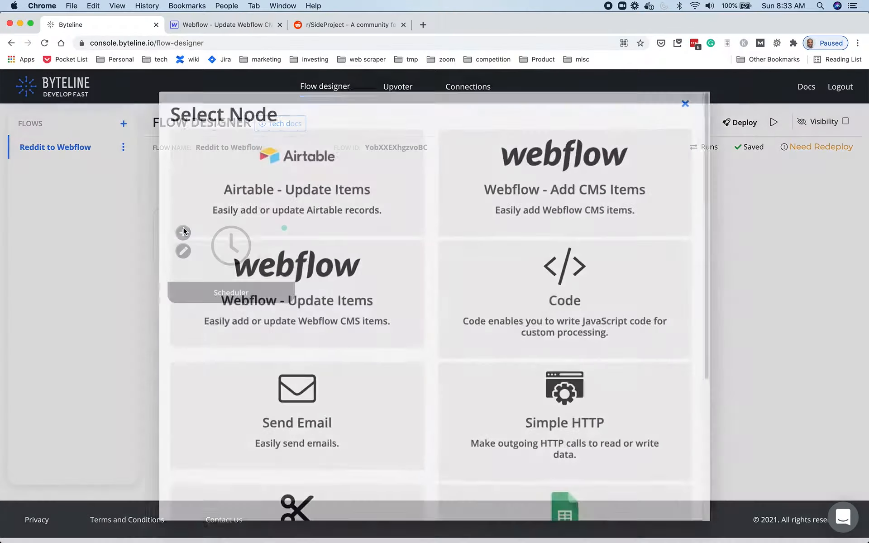
{"action": "scroll", "coordinate": [491, 316], "scroll_direction": "down", "scroll_amount": 5}
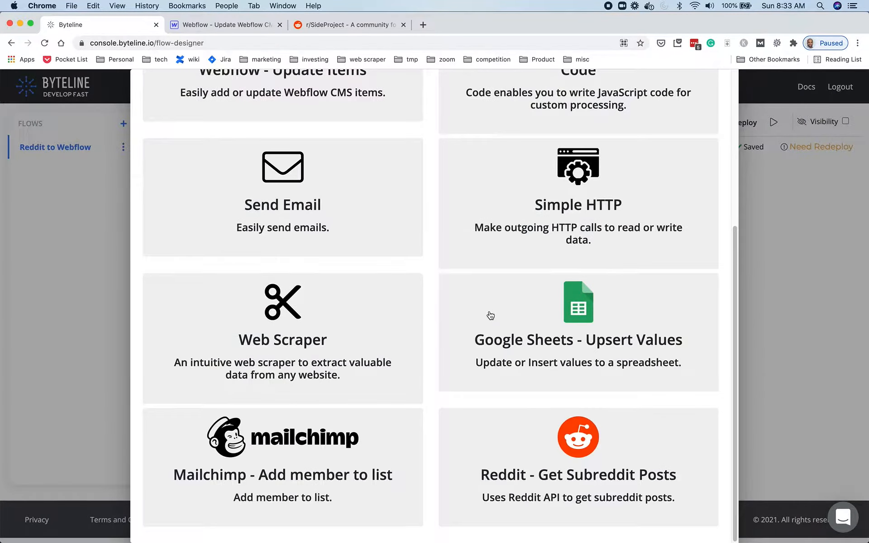
{"action": "left_click", "coordinate": [588, 441]}
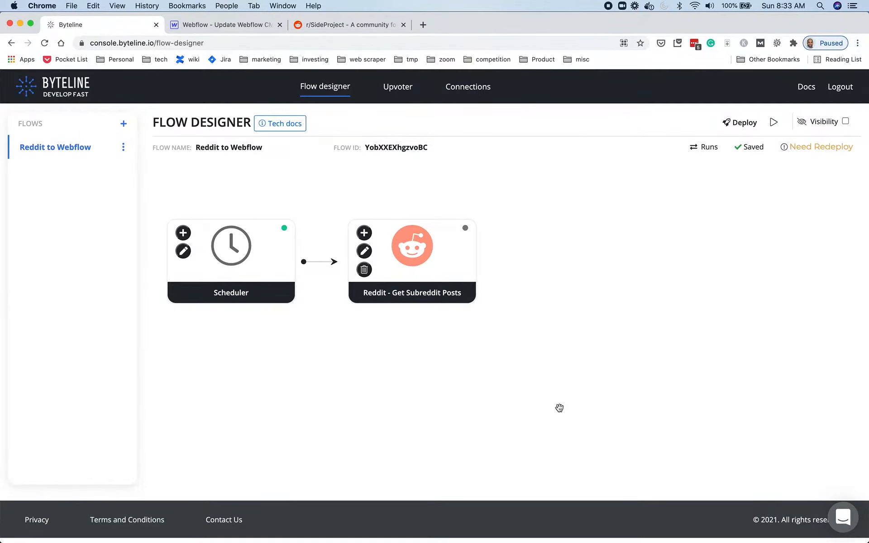
Step: Connect the Get Subreddit Posts node to Reddit by granting byteline_bot access, and refresh the connection status
{"action": "left_click", "coordinate": [364, 251]}
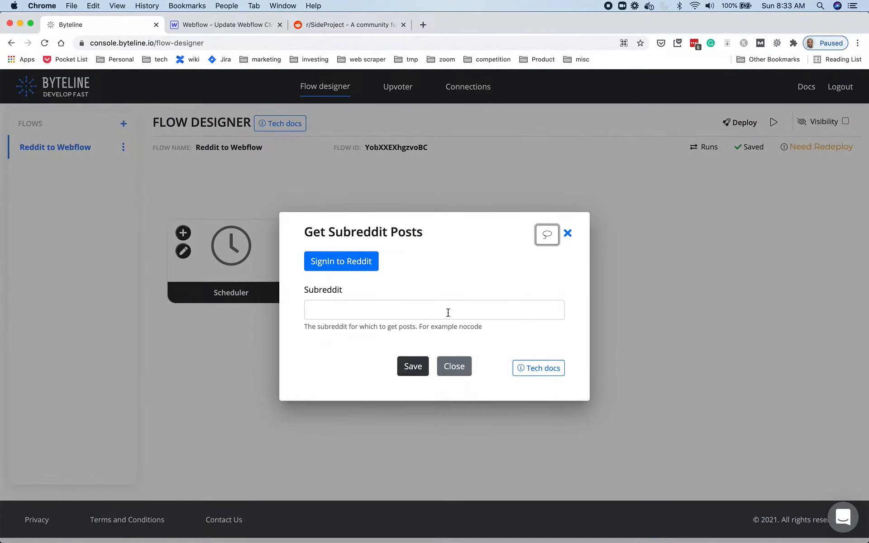
{"action": "left_click", "coordinate": [342, 263]}
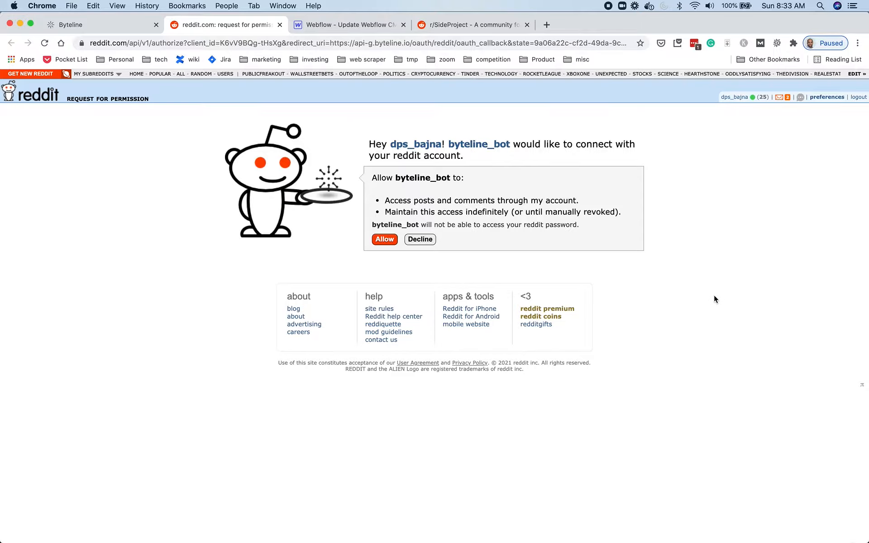
{"action": "left_click", "coordinate": [391, 241]}
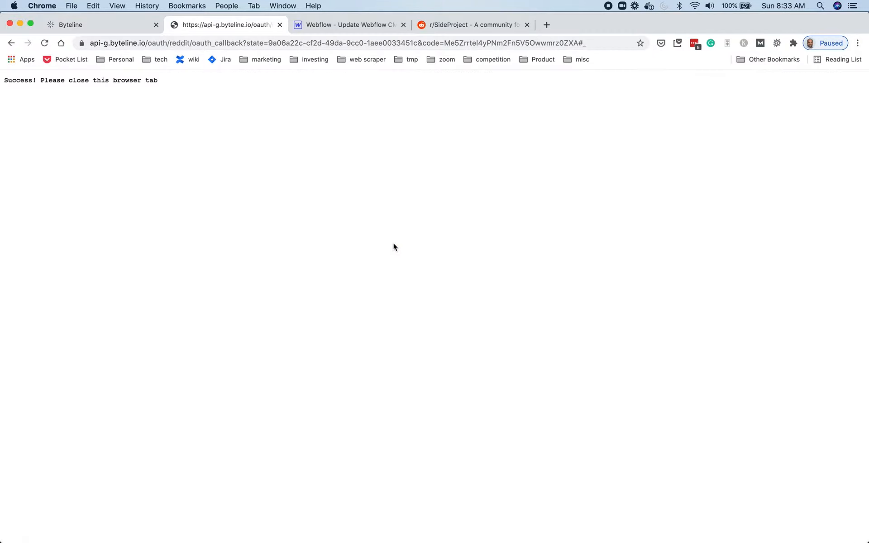
{"action": "left_click", "coordinate": [279, 25]}
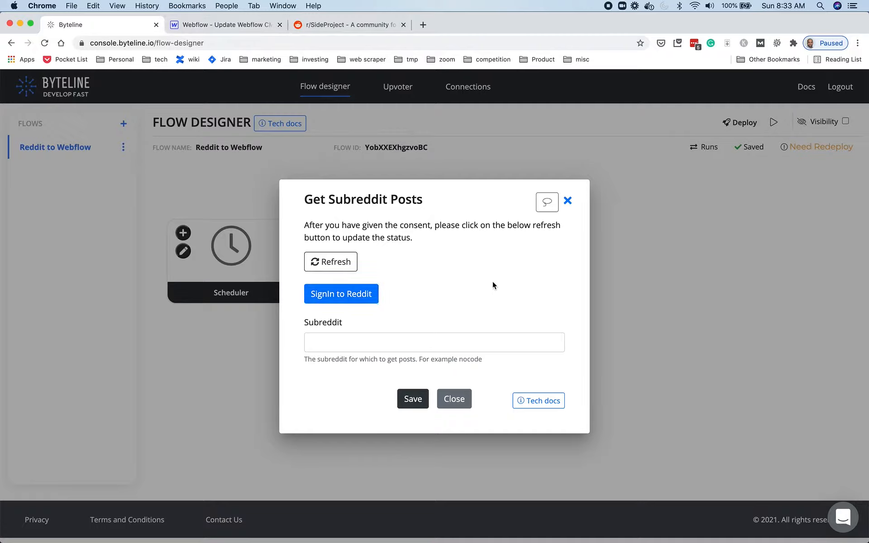
{"action": "left_click", "coordinate": [352, 262]}
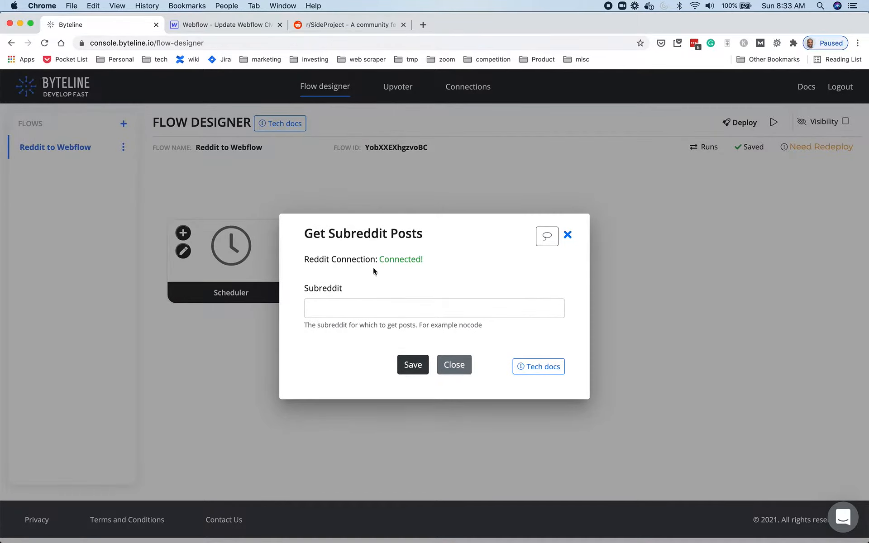
{"action": "left_click_drag", "start_coordinate": [381, 259], "coordinate": [431, 261]}
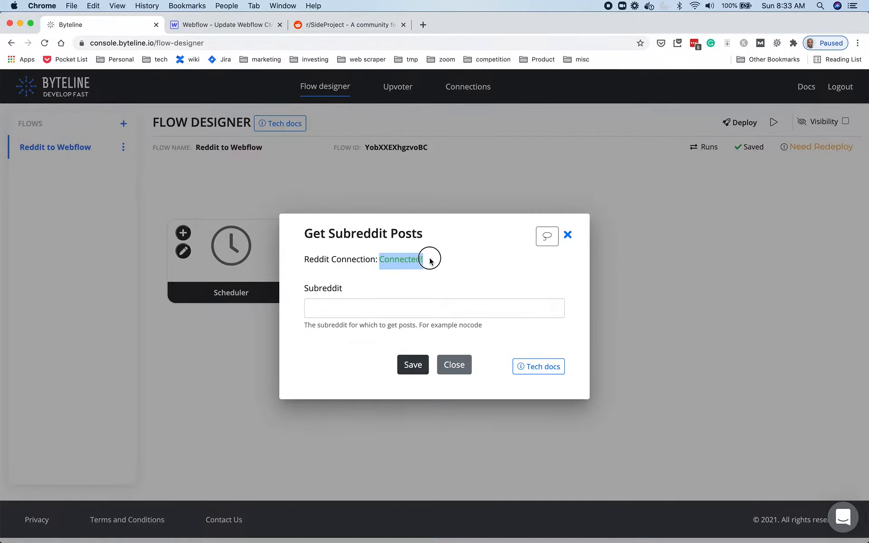
Step: Set the node's subreddit to SideProject, save it and deploy the flow
{"action": "left_click", "coordinate": [424, 304]}
{"action": "type", "text": "Side"}
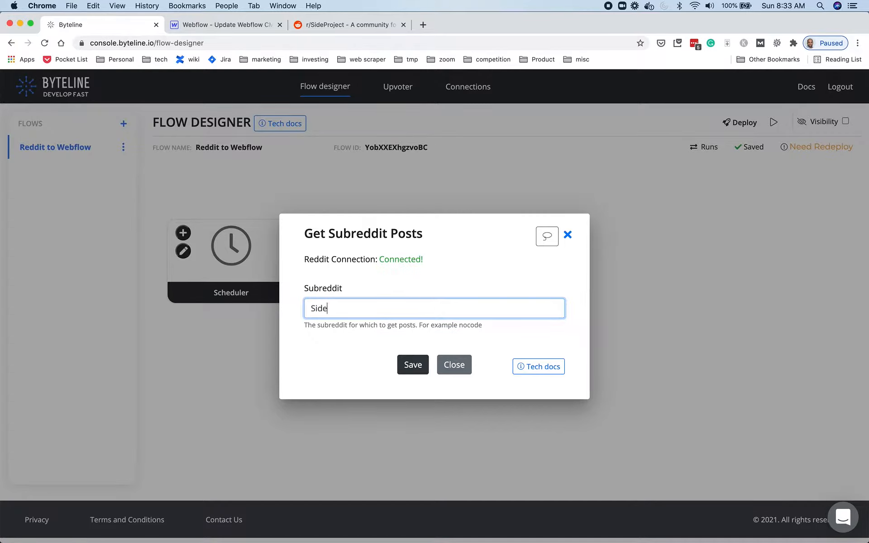
{"action": "type", "text": "Project"}
{"action": "left_click", "coordinate": [412, 365]}
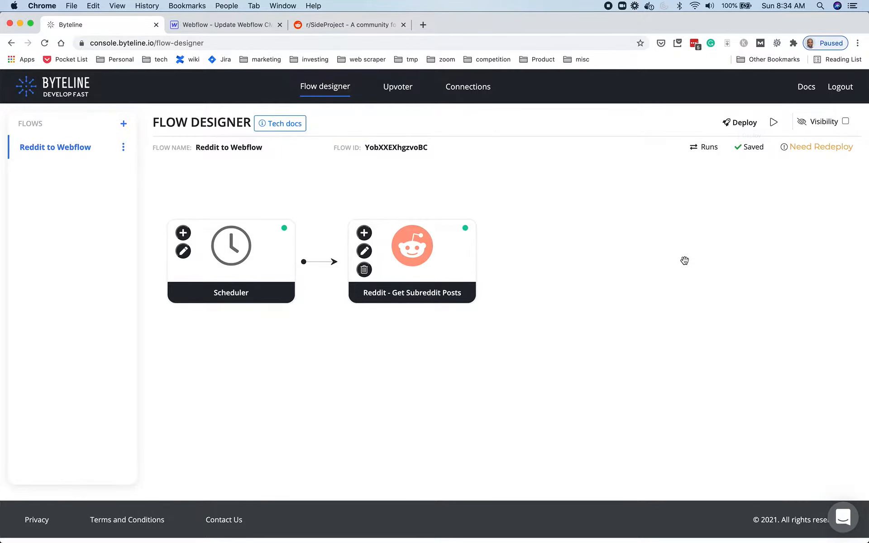
{"action": "left_click", "coordinate": [741, 123]}
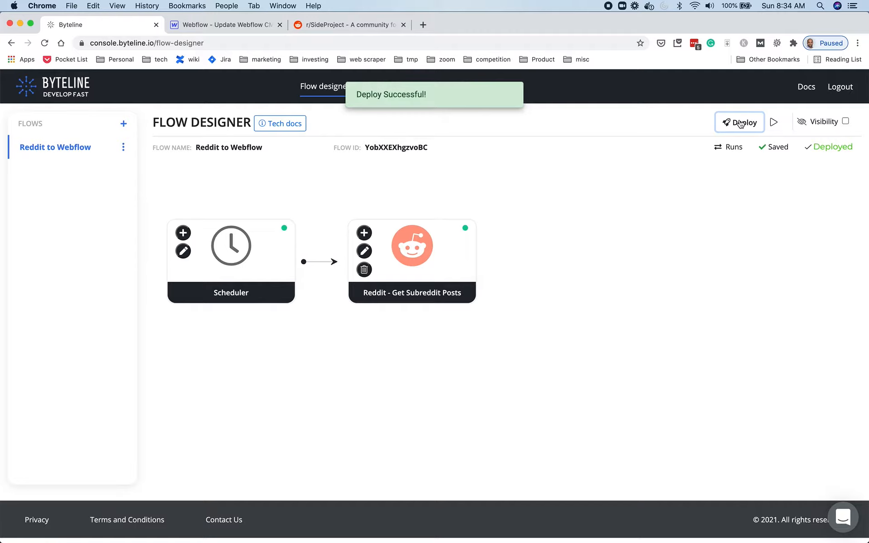
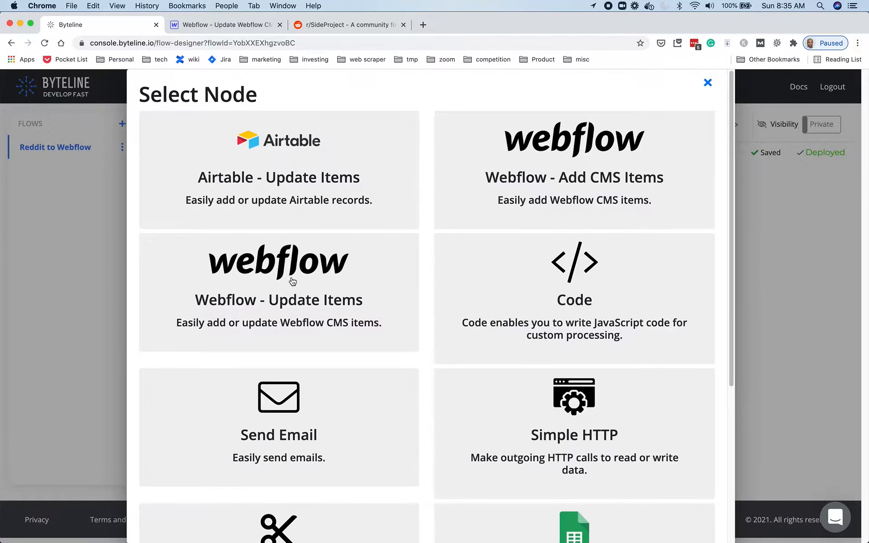
Step: Add a Webflow - Update Items node and authorize its Webflow connection for only the Update Webflow CMS Items site
{"action": "left_click", "coordinate": [268, 285]}
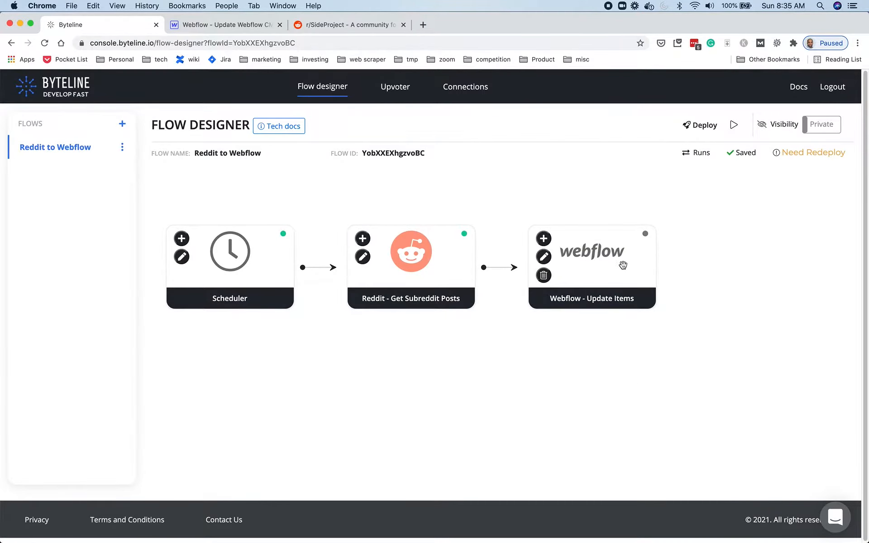
{"action": "left_click", "coordinate": [544, 256]}
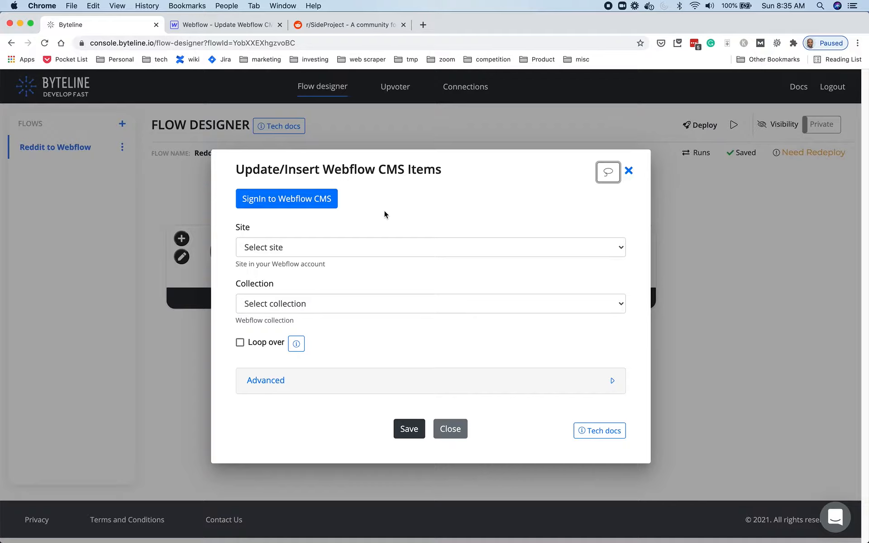
{"action": "left_click", "coordinate": [299, 200]}
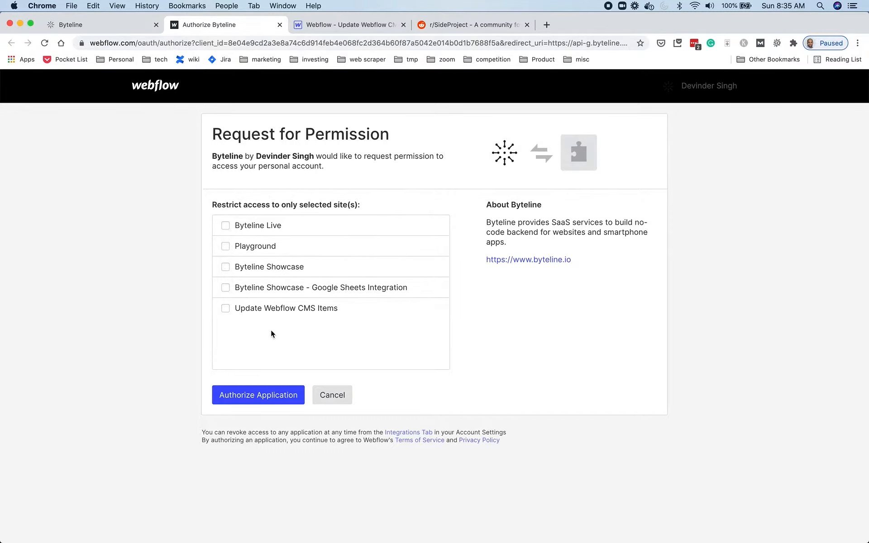
{"action": "left_click", "coordinate": [225, 310]}
{"action": "left_click", "coordinate": [263, 396]}
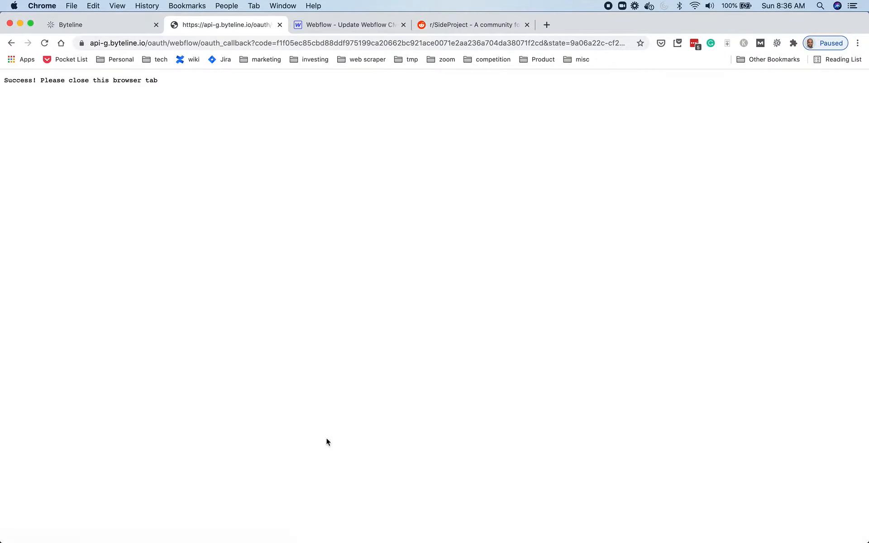
{"action": "left_click", "coordinate": [279, 25]}
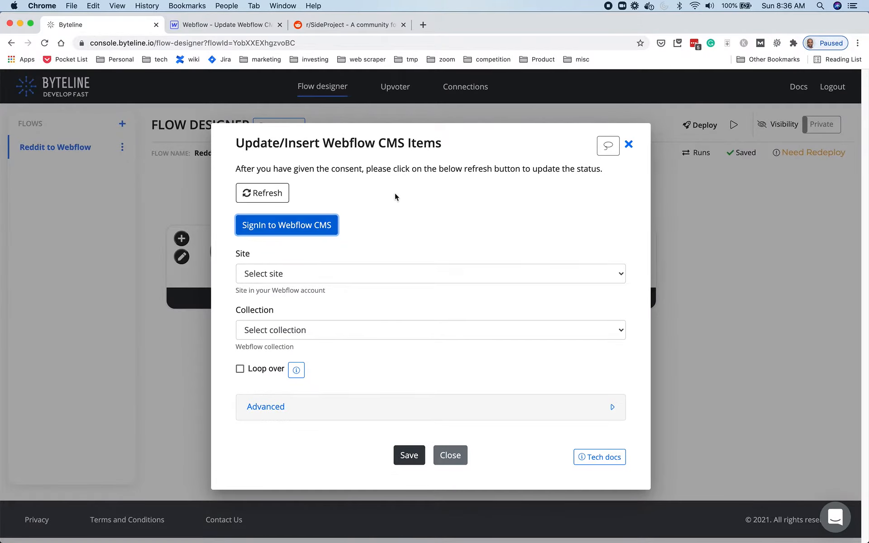
{"action": "left_click", "coordinate": [265, 193]}
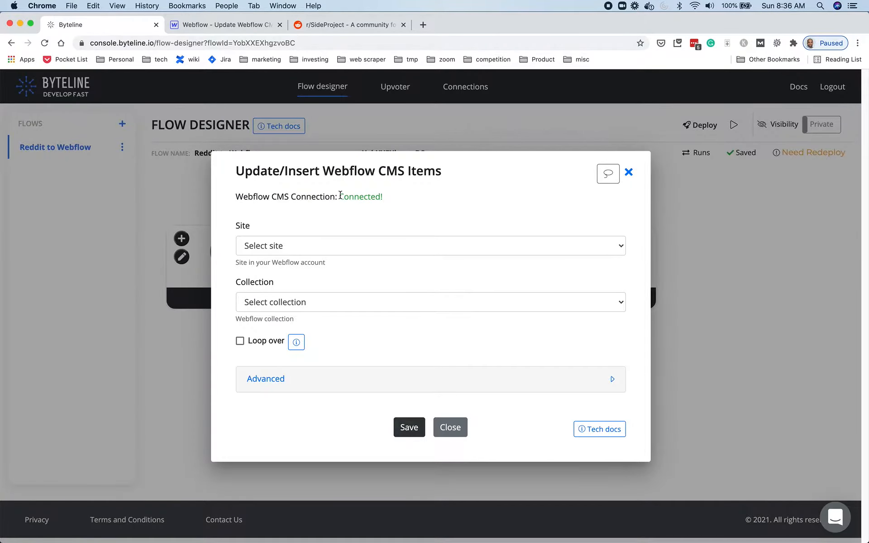
{"action": "left_click", "coordinate": [455, 201]}
Step: Choose Update Webflow CMS Items as the site for the Webflow node
{"action": "left_click", "coordinate": [384, 248]}
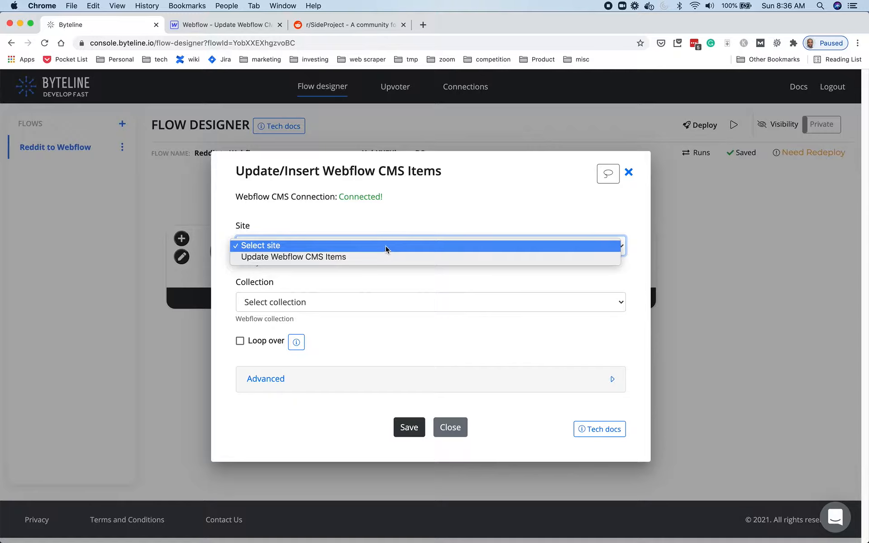
{"action": "left_click", "coordinate": [318, 257]}
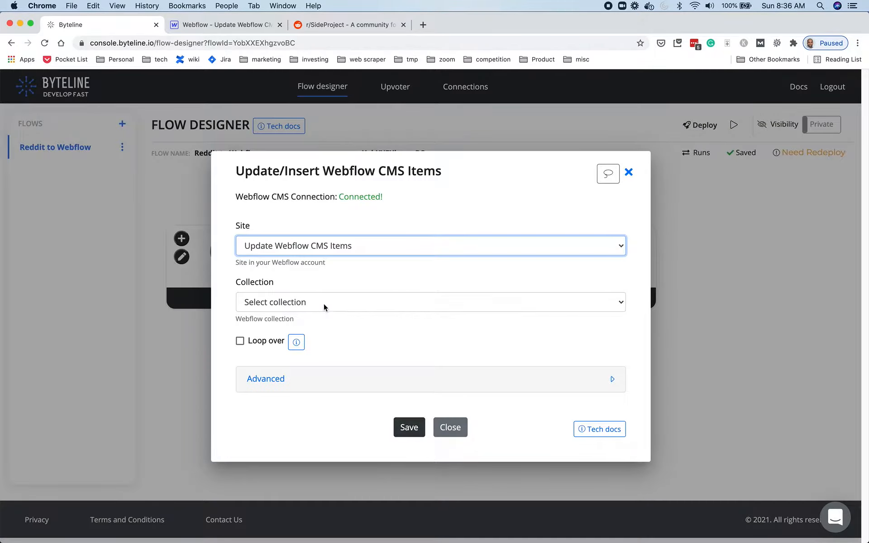
Step: Choose Reddit Posts as the Webflow collection for the Update/Insert node
{"action": "left_click", "coordinate": [324, 303]}
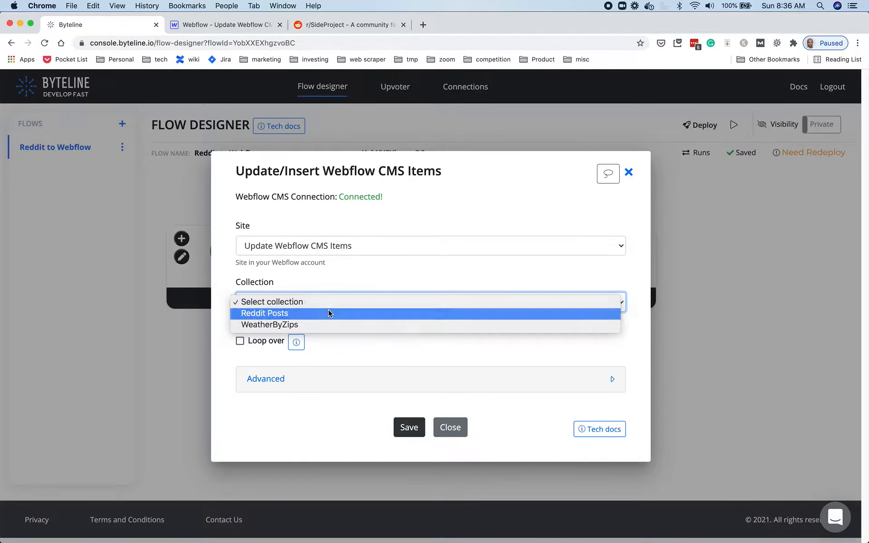
{"action": "left_click", "coordinate": [329, 313]}
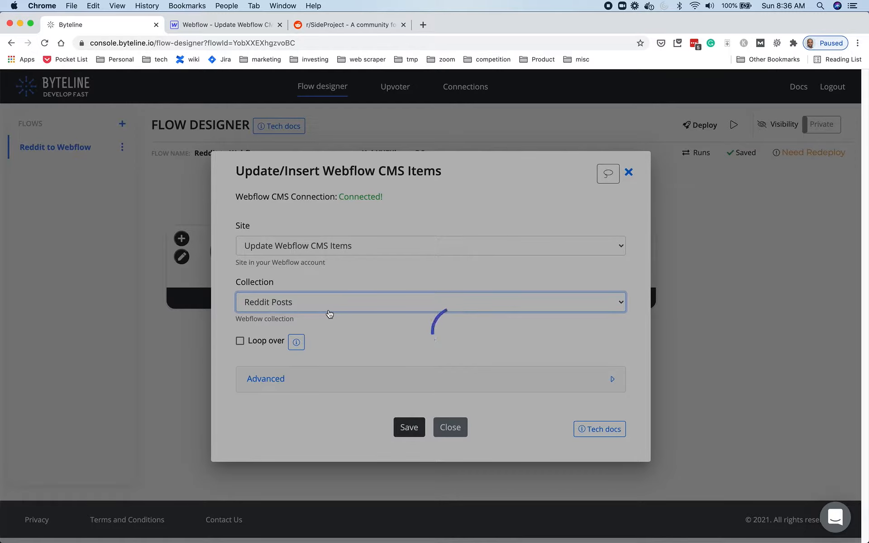
{"action": "scroll", "coordinate": [389, 402], "scroll_direction": "down", "scroll_amount": 4}
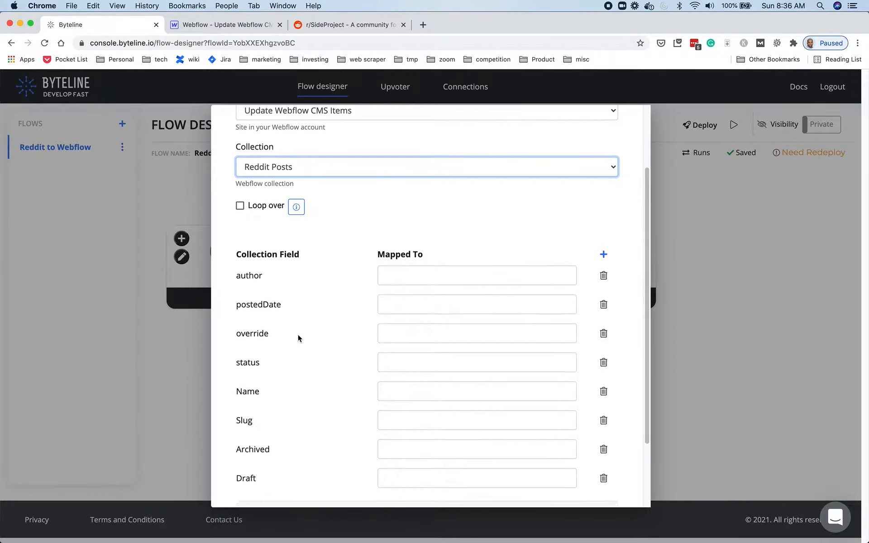
Step: Review the node's collection fields and compare them with the Reddit Posts collection's field definitions in Webflow
{"action": "scroll", "coordinate": [298, 338], "scroll_direction": "down", "scroll_amount": 4}
{"action": "scroll", "coordinate": [300, 344], "scroll_direction": "up", "scroll_amount": 8}
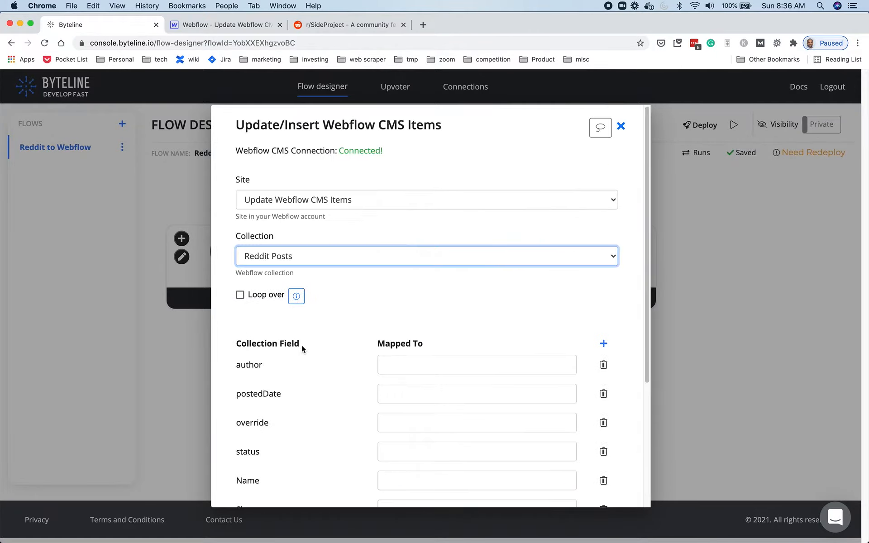
{"action": "scroll", "coordinate": [326, 355], "scroll_direction": "down", "scroll_amount": 8}
{"action": "scroll", "coordinate": [326, 355], "scroll_direction": "up", "scroll_amount": 8}
{"action": "scroll", "coordinate": [323, 352], "scroll_direction": "down", "scroll_amount": 2}
{"action": "scroll", "coordinate": [323, 351], "scroll_direction": "up", "scroll_amount": 2}
{"action": "left_click", "coordinate": [220, 28]}
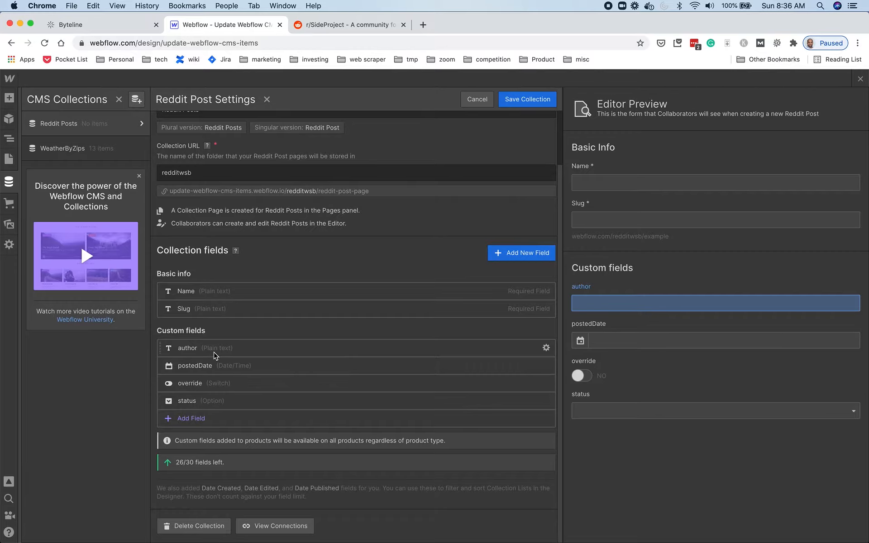
{"action": "left_click", "coordinate": [104, 25]}
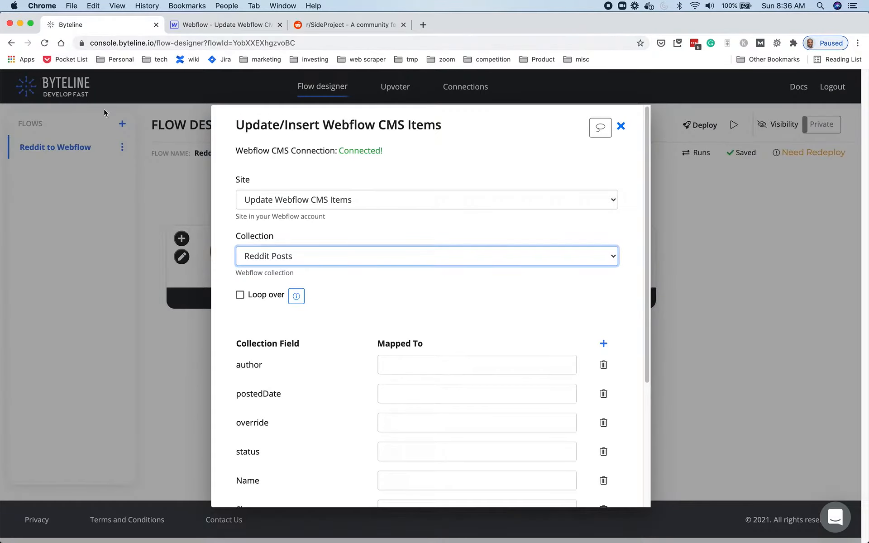
Step: Remove the override and status fields from the node's collection field mapping
{"action": "scroll", "coordinate": [461, 303], "scroll_direction": "down", "scroll_amount": 3}
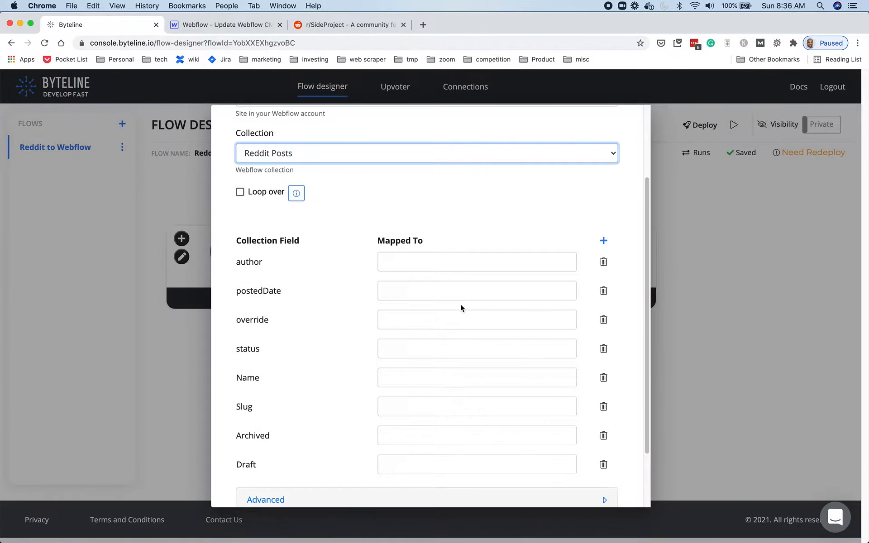
{"action": "left_click", "coordinate": [603, 320]}
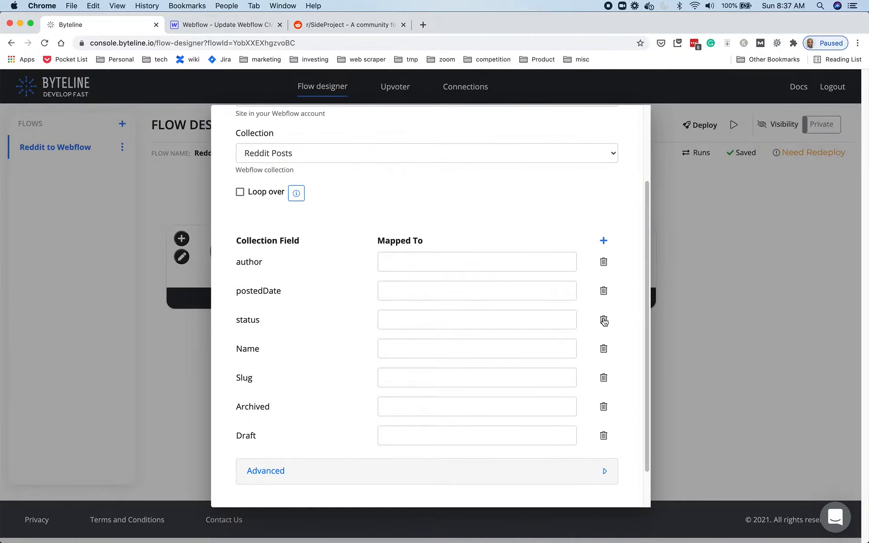
{"action": "left_click", "coordinate": [604, 321]}
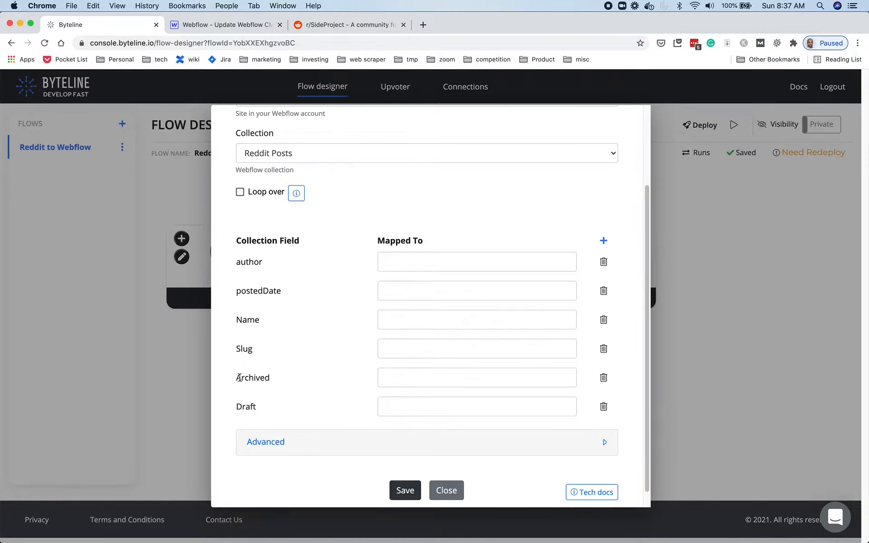
Step: Map both the Archived and Draft collection fields to false
{"action": "double_click", "coordinate": [255, 378]}
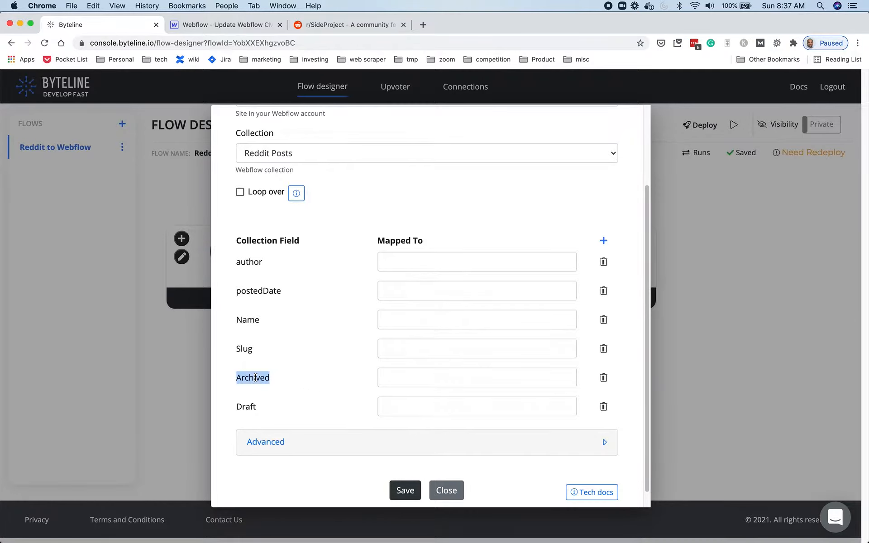
{"action": "double_click", "coordinate": [246, 407]}
{"action": "left_click", "coordinate": [429, 370]}
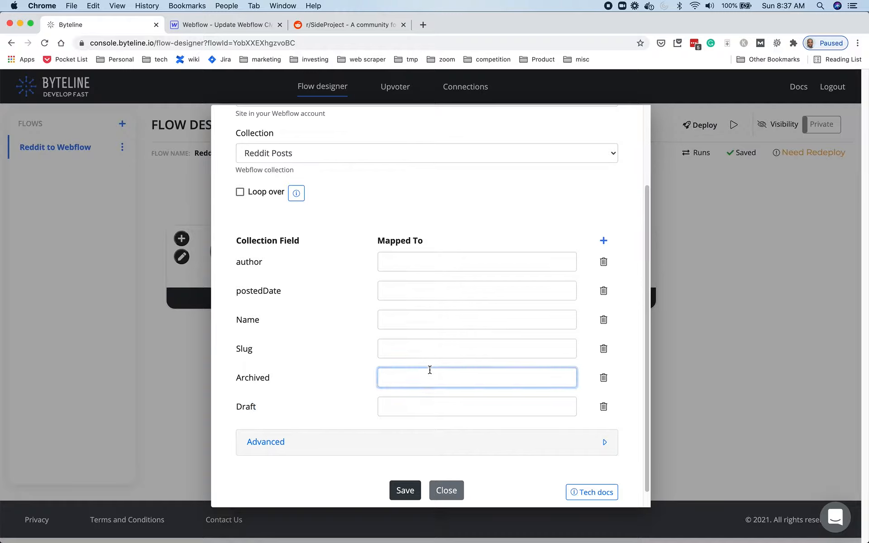
{"action": "type", "text": "false"}
{"action": "left_click", "coordinate": [429, 399]}
{"action": "type", "text": "false"}
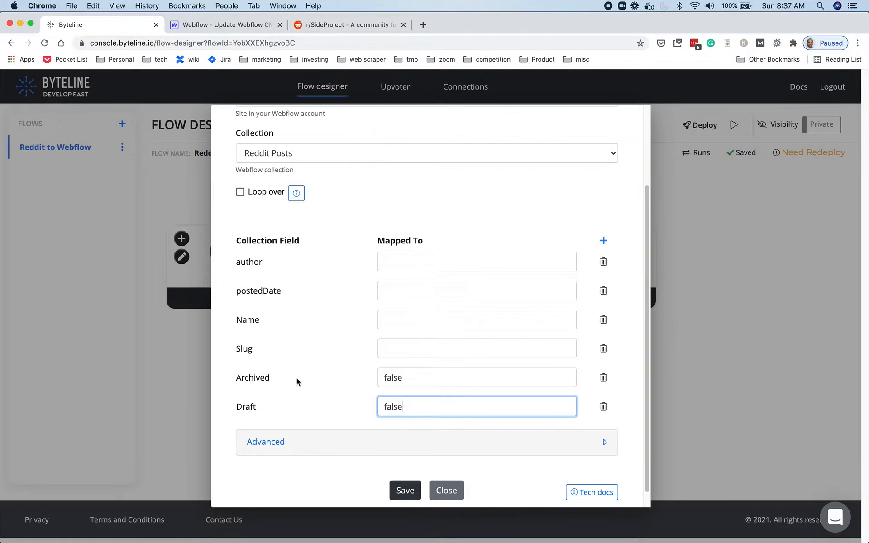
{"action": "left_click_drag", "start_coordinate": [239, 379], "coordinate": [273, 407]}
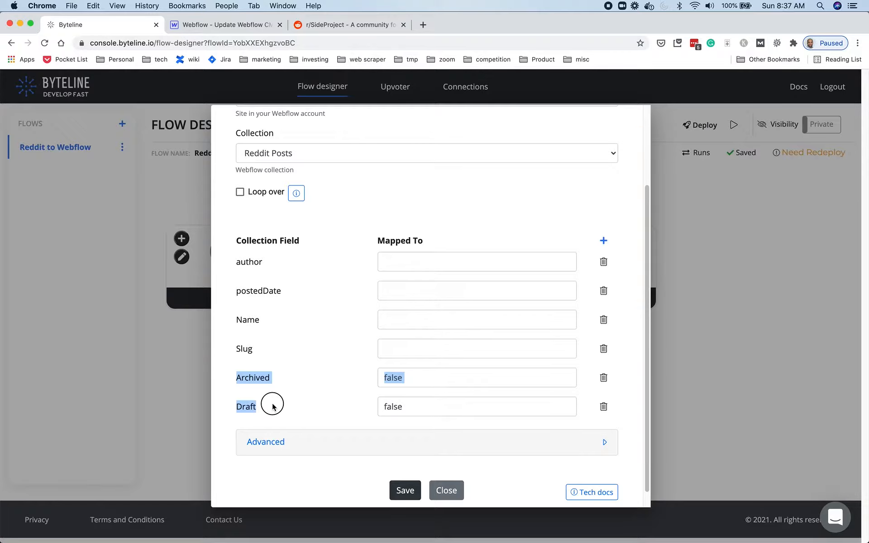
{"action": "left_click", "coordinate": [450, 378]}
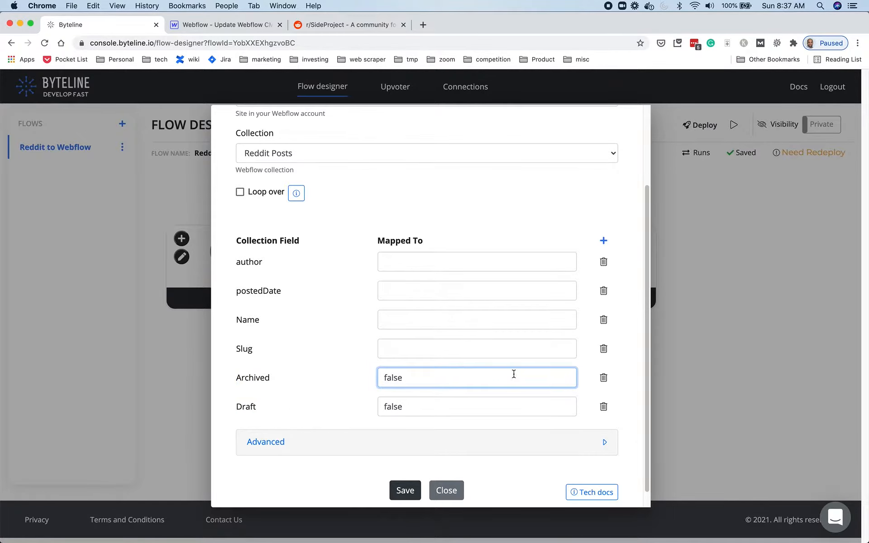
Step: Enable Loop over for the Webflow node and consult its Loop Over documentation, closing the article when done
{"action": "scroll", "coordinate": [511, 376], "scroll_direction": "up", "scroll_amount": 2}
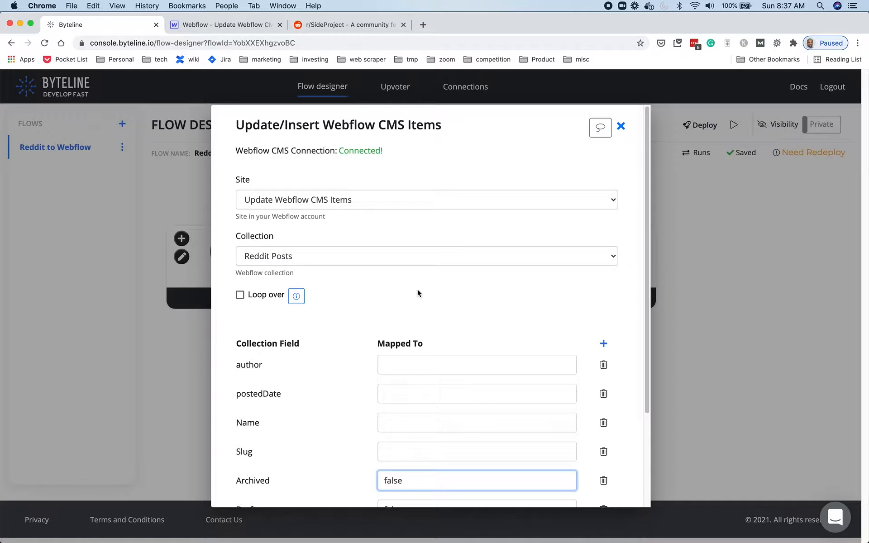
{"action": "left_click", "coordinate": [240, 296]}
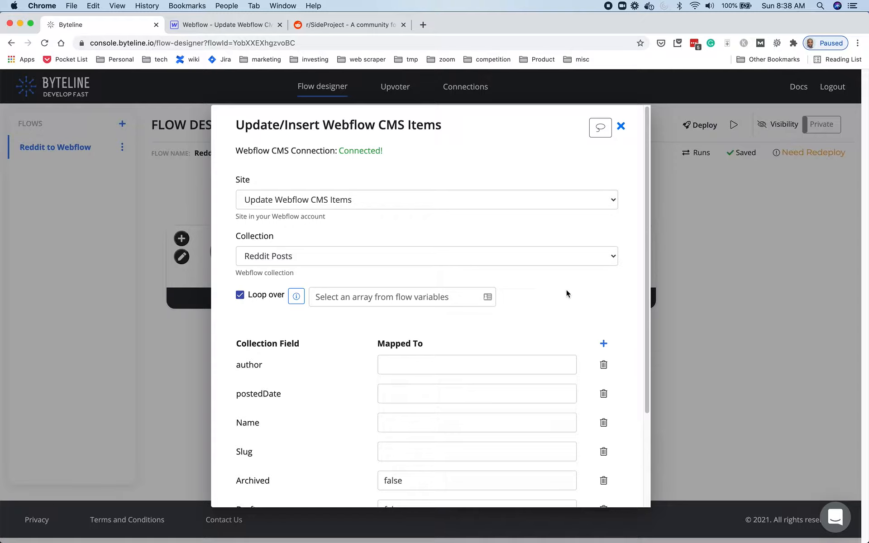
{"action": "left_click", "coordinate": [296, 298]}
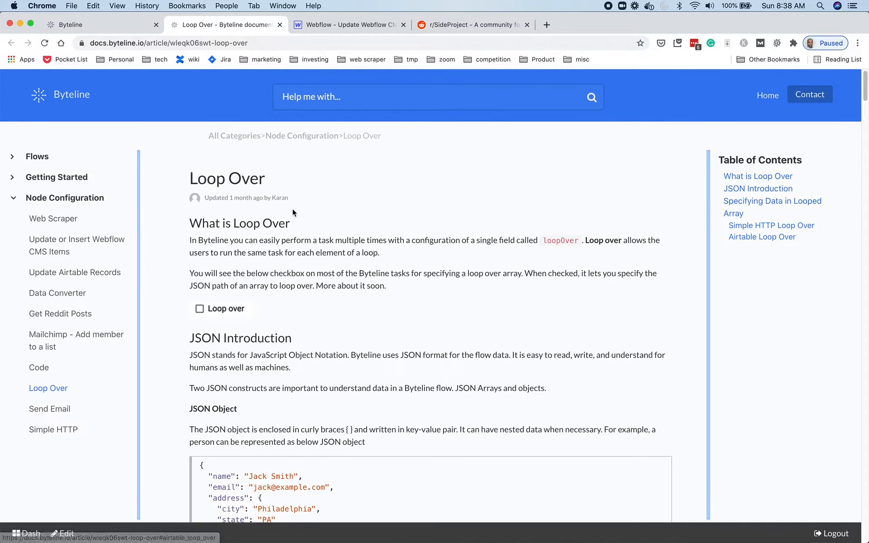
{"action": "left_click_drag", "start_coordinate": [192, 179], "coordinate": [266, 180]}
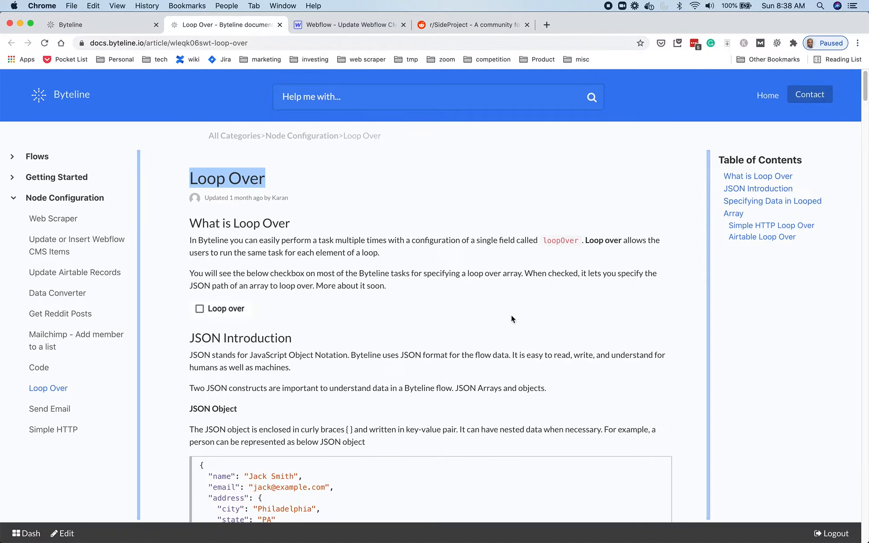
{"action": "scroll", "coordinate": [514, 319], "scroll_direction": "down", "scroll_amount": 3}
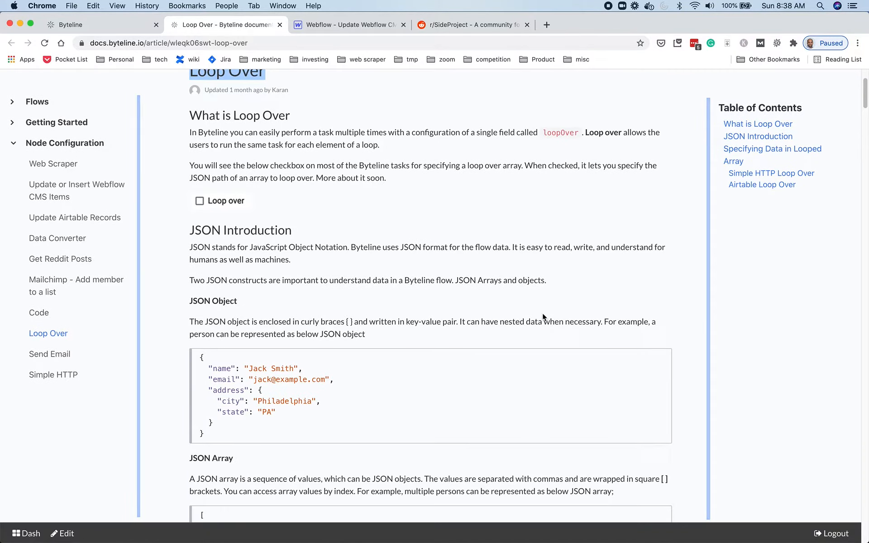
{"action": "left_click", "coordinate": [280, 25]}
Step: Read the node's technical documentation on updating or inserting Webflow CMS items, then close the article
{"action": "scroll", "coordinate": [545, 297], "scroll_direction": "down", "scroll_amount": 5}
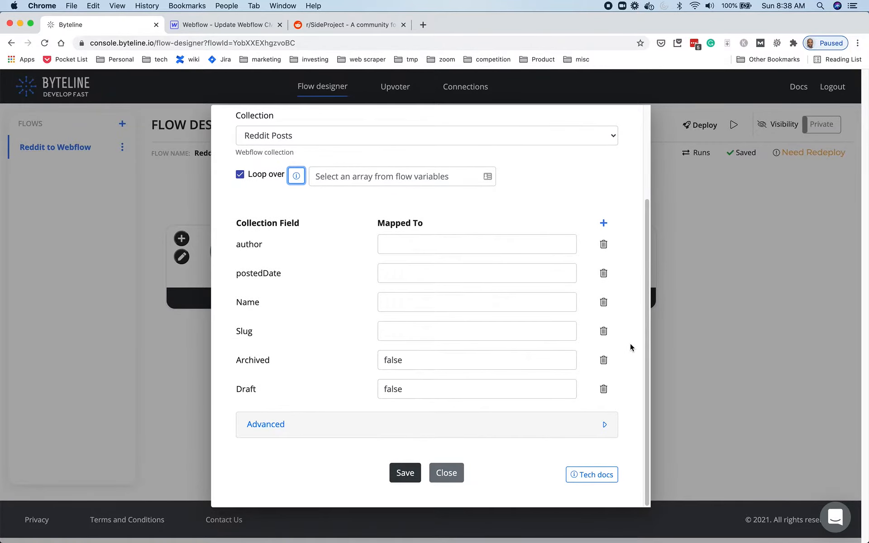
{"action": "scroll", "coordinate": [629, 341], "scroll_direction": "up", "scroll_amount": 5}
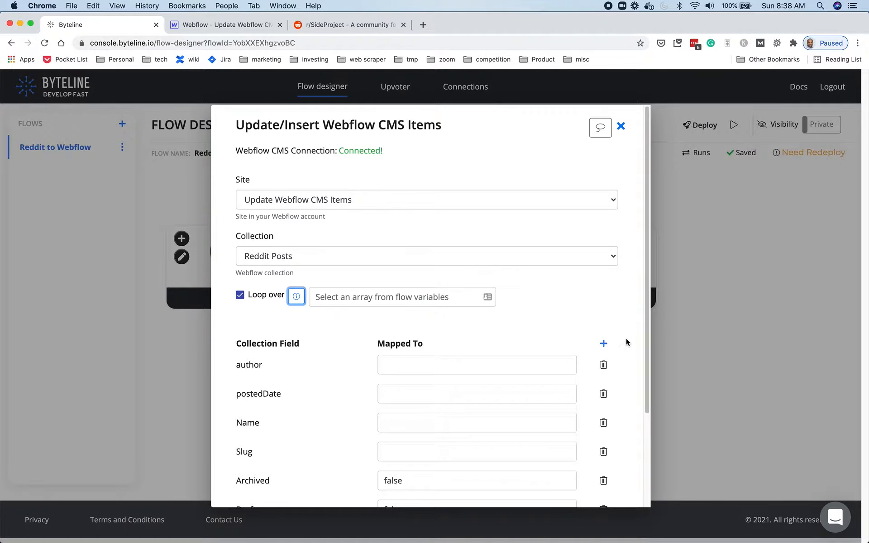
{"action": "scroll", "coordinate": [626, 343], "scroll_direction": "down", "scroll_amount": 5}
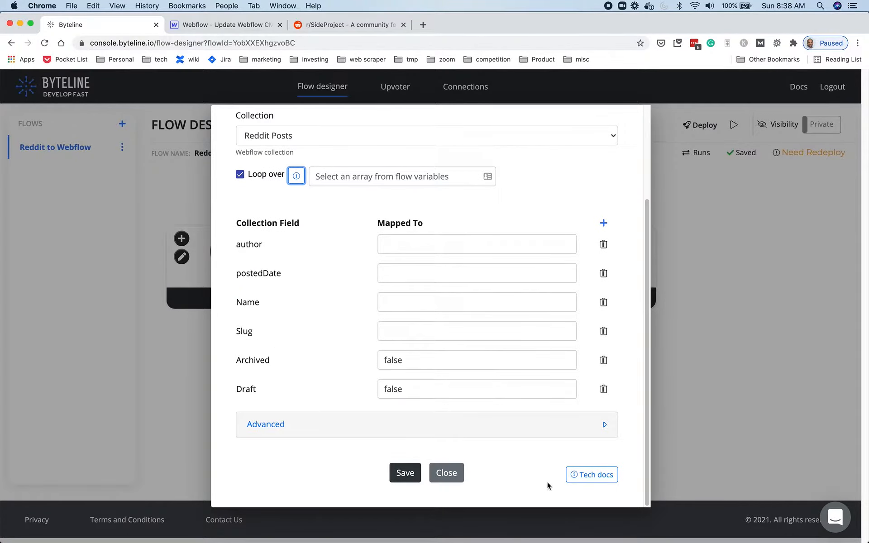
{"action": "left_click", "coordinate": [596, 476]}
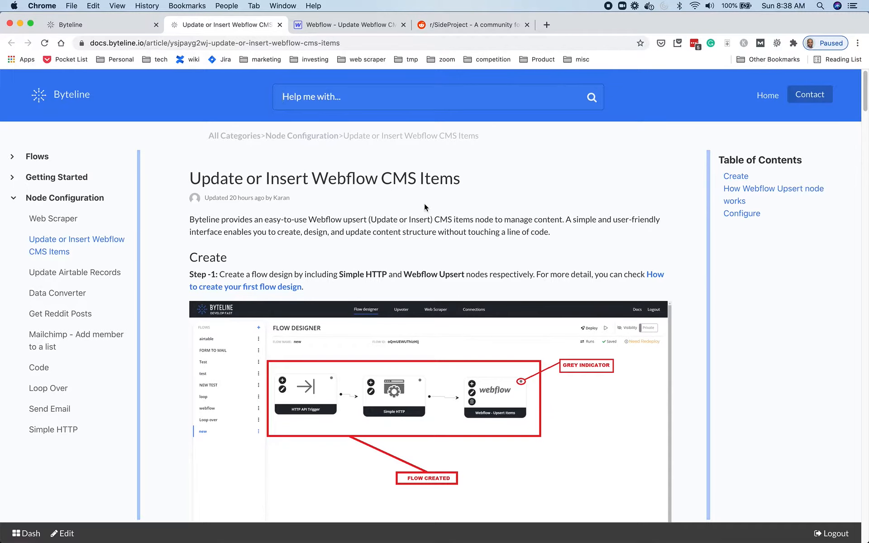
{"action": "scroll", "coordinate": [447, 269], "scroll_direction": "down", "scroll_amount": 3}
{"action": "scroll", "coordinate": [469, 267], "scroll_direction": "down", "scroll_amount": 12}
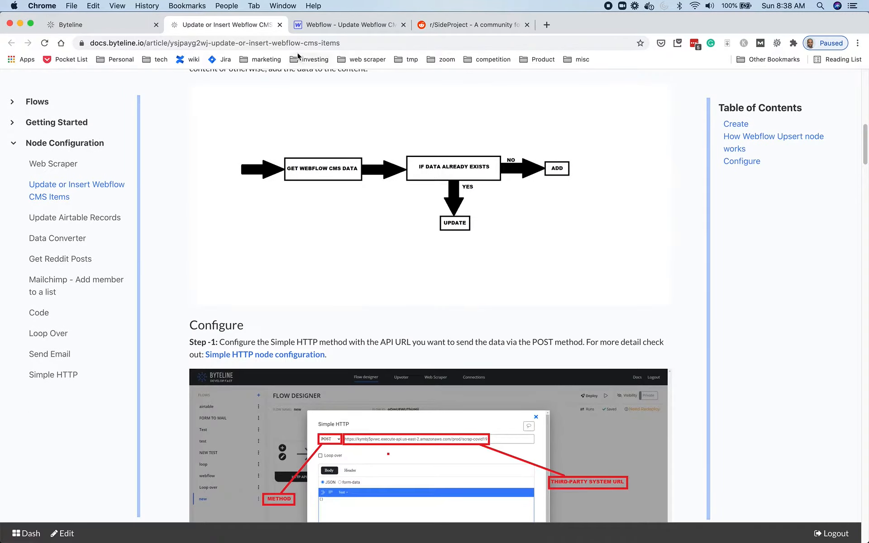
{"action": "scroll", "coordinate": [418, 270], "scroll_direction": "down", "scroll_amount": 5}
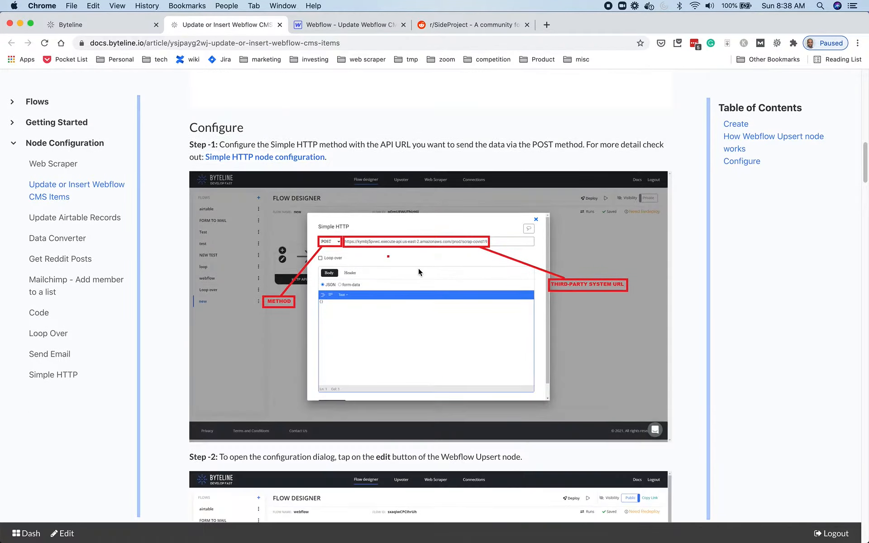
{"action": "scroll", "coordinate": [418, 272], "scroll_direction": "down", "scroll_amount": 4}
{"action": "scroll", "coordinate": [420, 272], "scroll_direction": "down", "scroll_amount": 3}
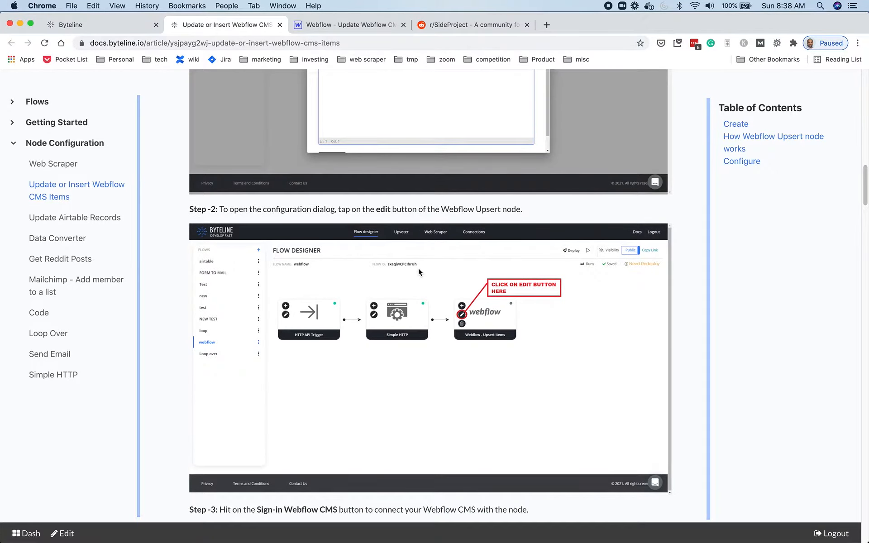
{"action": "left_click", "coordinate": [280, 25]}
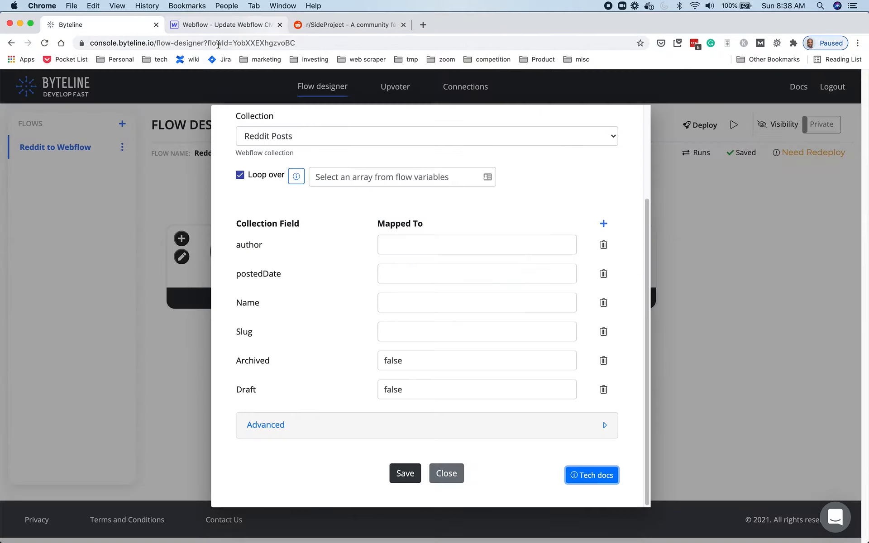
Step: Set the Loop over array to the children variable under reddit_get_subreddit_posts.output.data
{"action": "scroll", "coordinate": [634, 303], "scroll_direction": "up", "scroll_amount": 3}
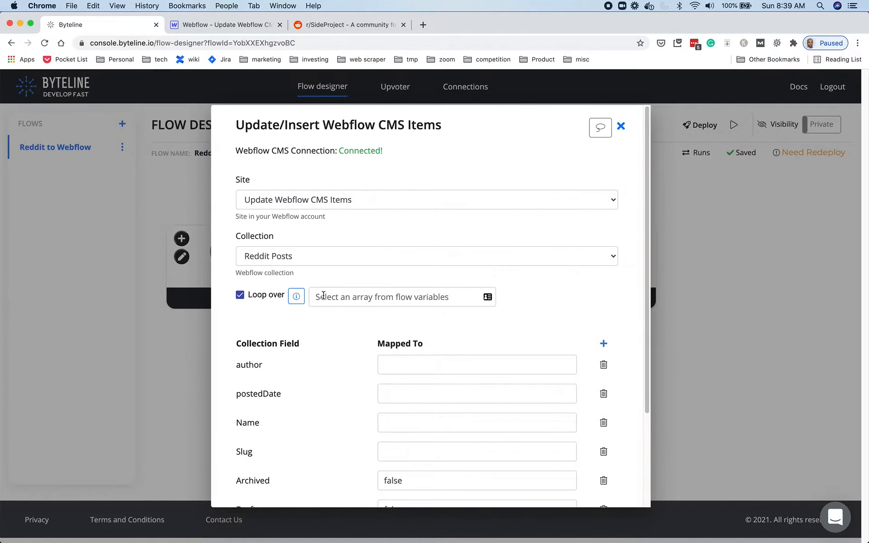
{"action": "left_click", "coordinate": [600, 127]}
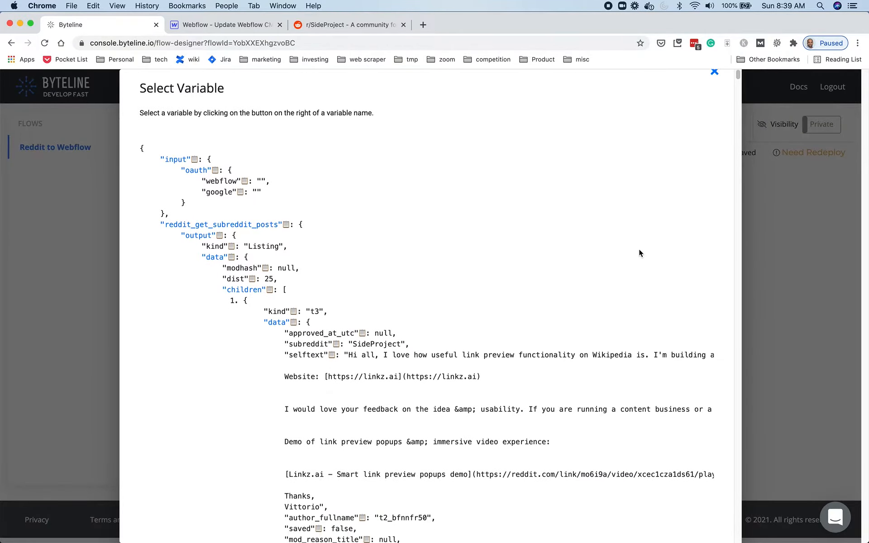
{"action": "scroll", "coordinate": [639, 249], "scroll_direction": "down", "scroll_amount": 2}
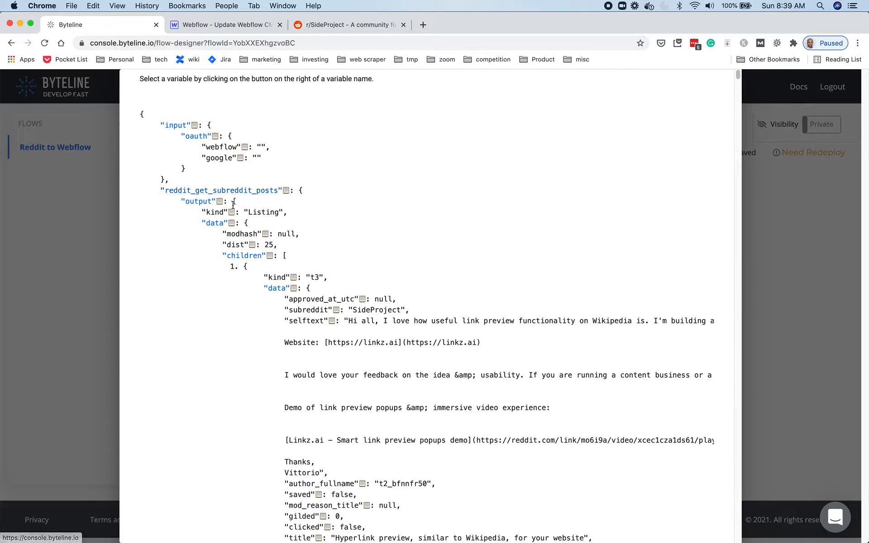
{"action": "scroll", "coordinate": [359, 292], "scroll_direction": "down", "scroll_amount": 1}
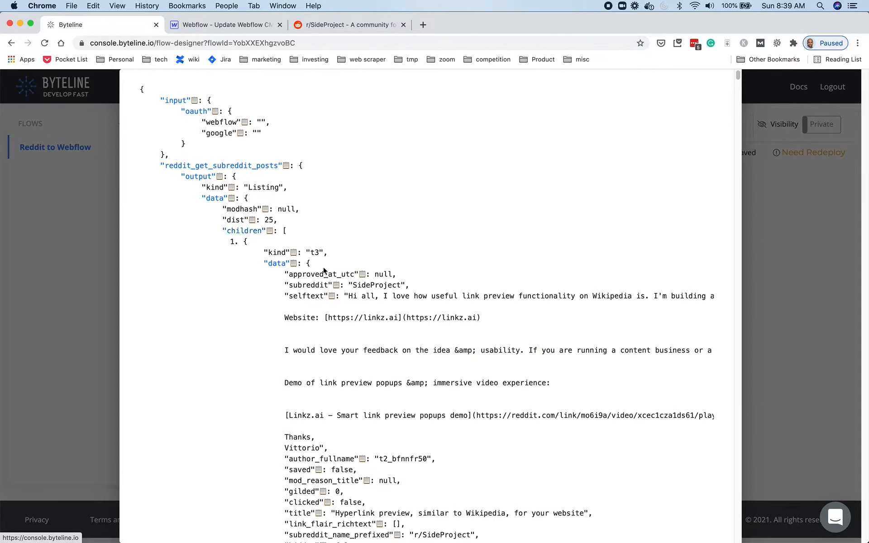
{"action": "scroll", "coordinate": [327, 265], "scroll_direction": "down", "scroll_amount": 2}
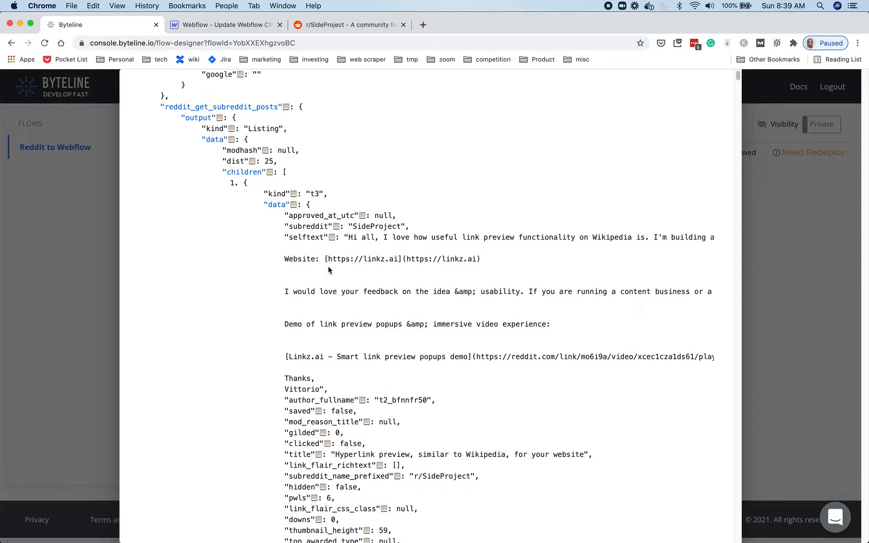
{"action": "scroll", "coordinate": [328, 265], "scroll_direction": "up", "scroll_amount": 3}
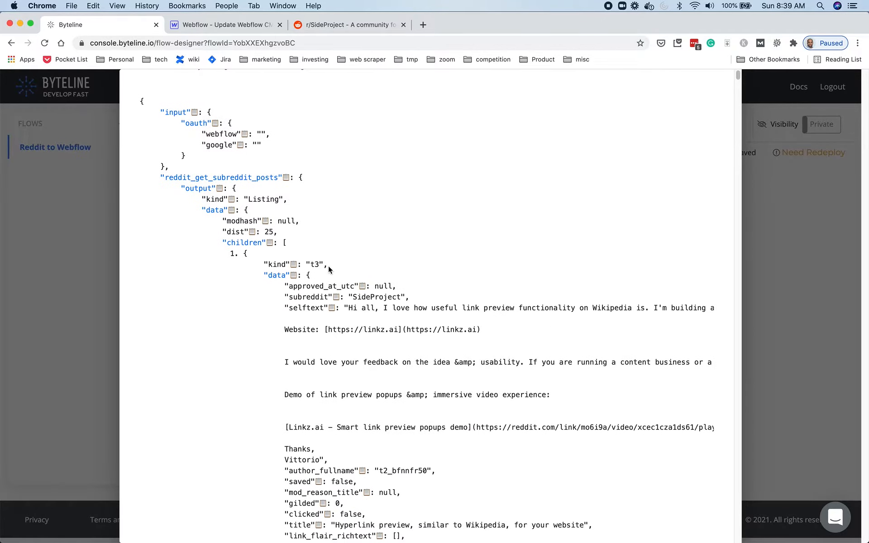
{"action": "left_click", "coordinate": [270, 244]}
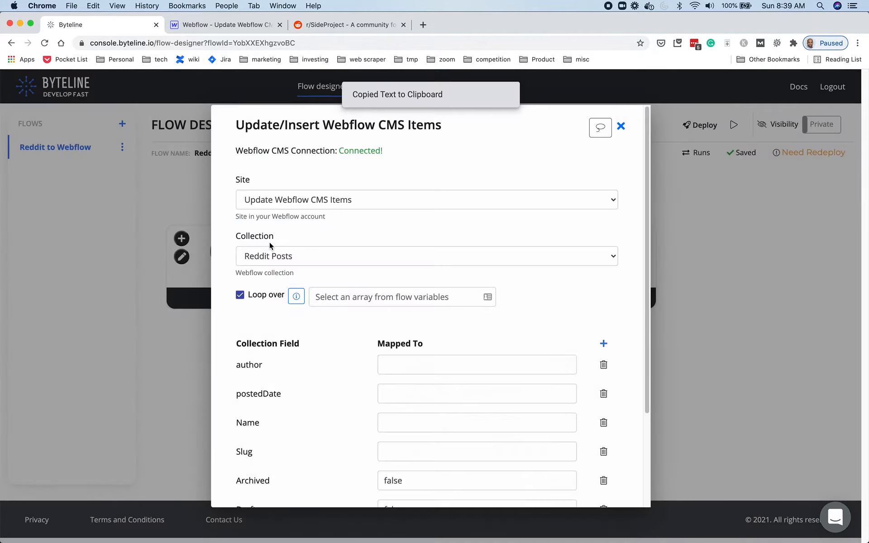
{"action": "left_click", "coordinate": [344, 297]}
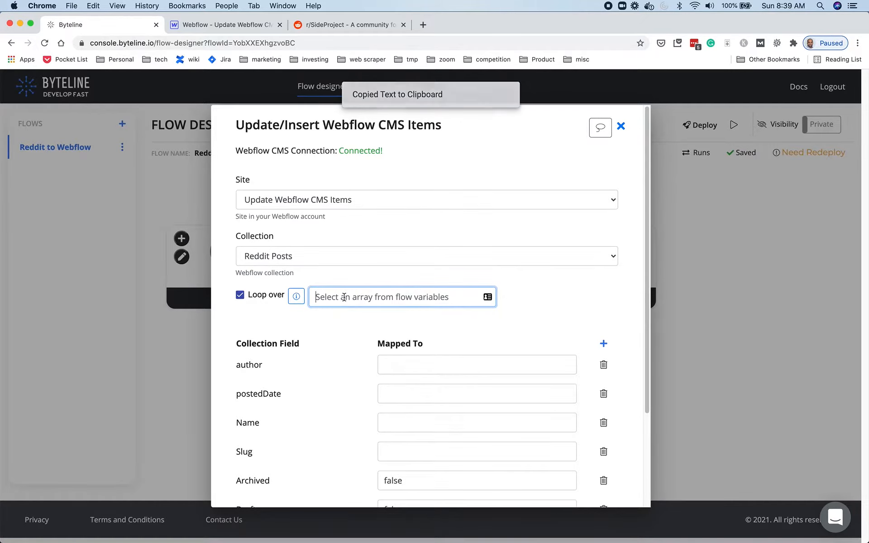
{"action": "key", "text": "cmd+v"}
{"action": "left_click", "coordinate": [501, 319]}
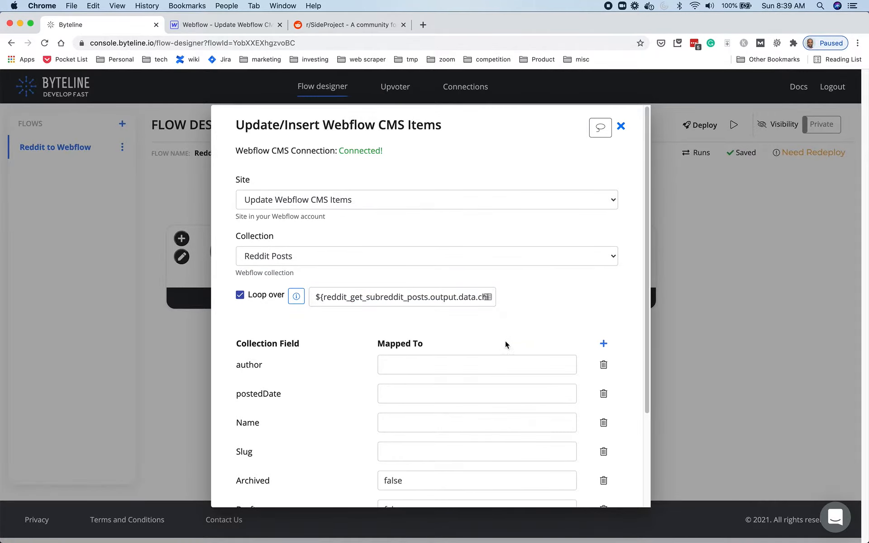
Step: Map the author collection field to the author_fullname variable of the first post in the children array
{"action": "scroll", "coordinate": [604, 311], "scroll_direction": "down", "scroll_amount": 4}
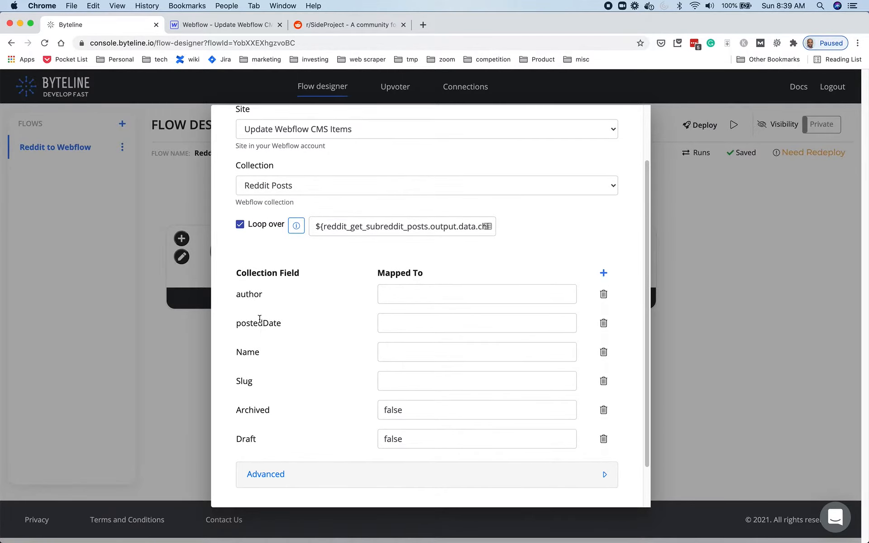
{"action": "left_click", "coordinate": [456, 301]}
{"action": "scroll", "coordinate": [476, 303], "scroll_direction": "up", "scroll_amount": 4}
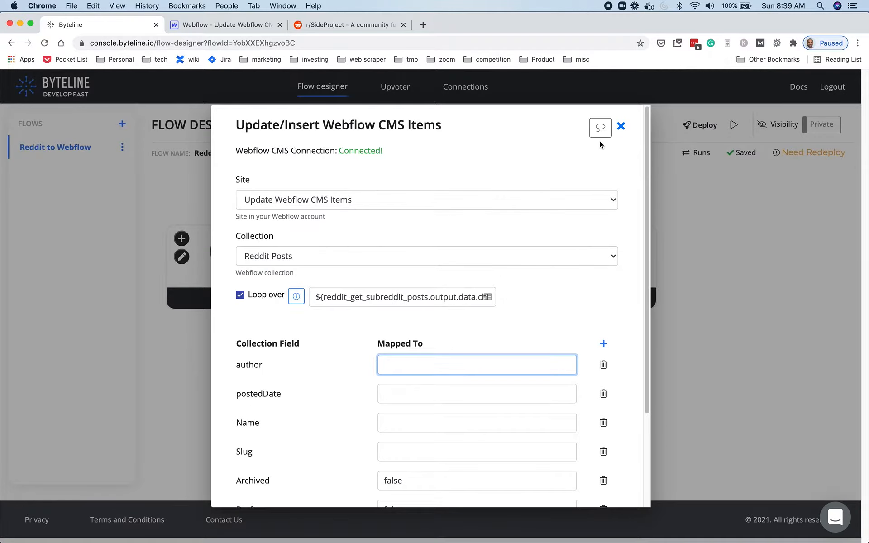
{"action": "left_click", "coordinate": [601, 127]}
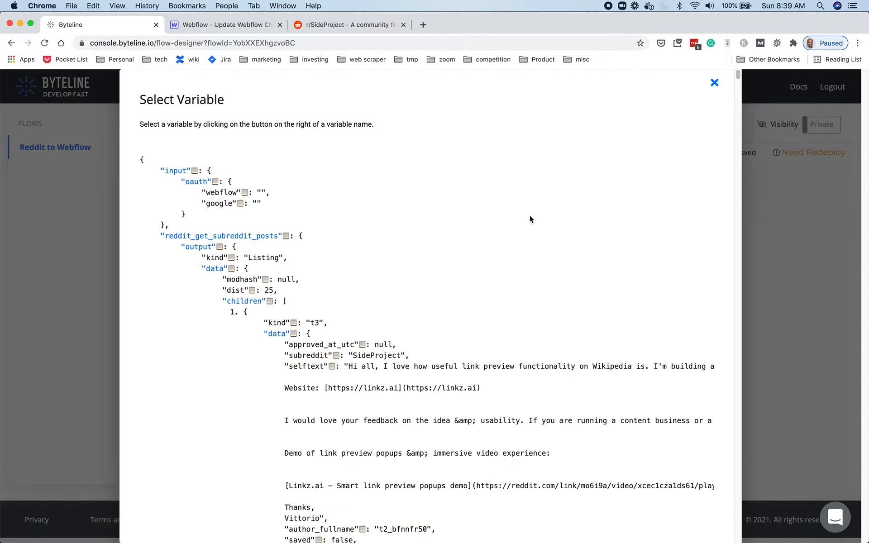
{"action": "scroll", "coordinate": [531, 220], "scroll_direction": "down", "scroll_amount": 2}
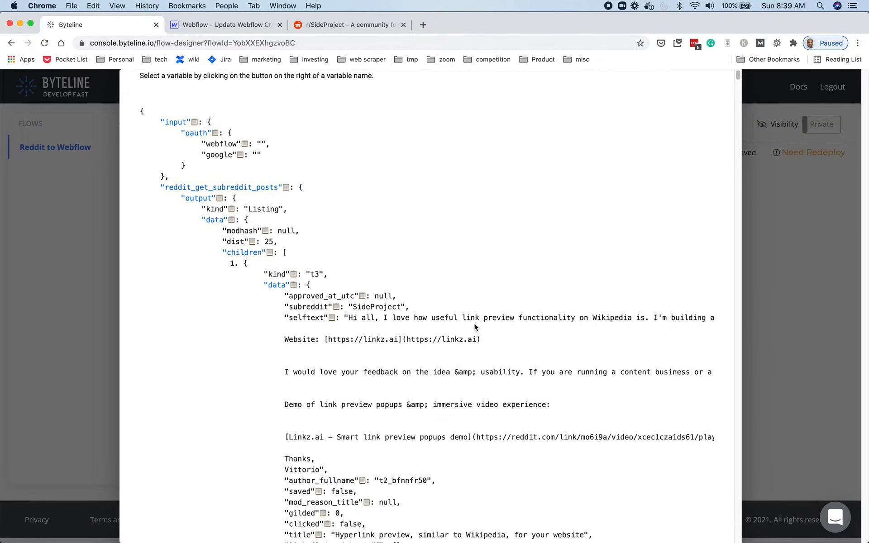
{"action": "scroll", "coordinate": [475, 324], "scroll_direction": "down", "scroll_amount": 5}
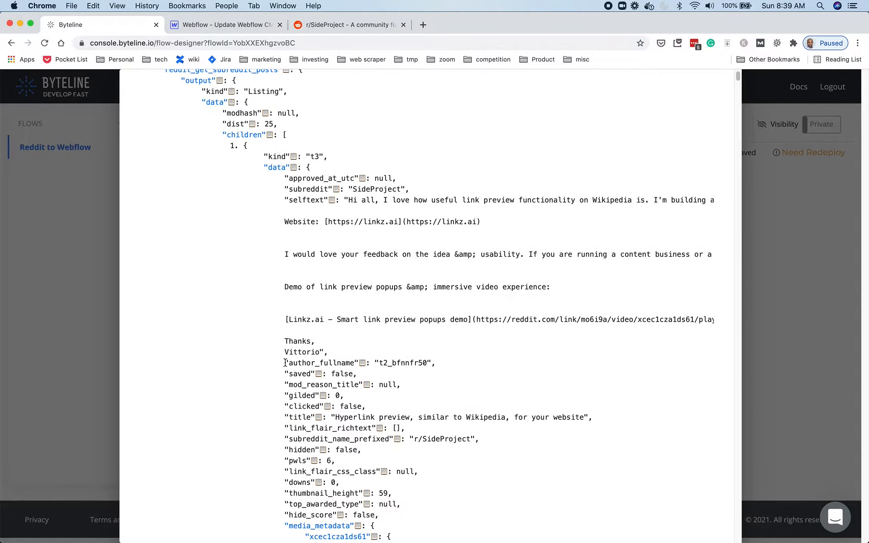
{"action": "double_click", "coordinate": [305, 363]}
{"action": "left_click", "coordinate": [362, 364]}
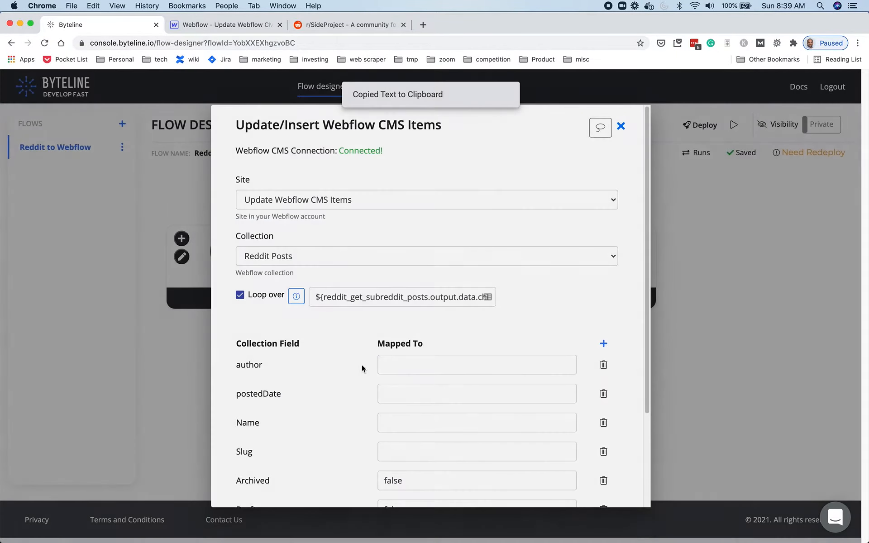
{"action": "left_click", "coordinate": [427, 372]}
{"action": "key", "text": "cmd+v"}
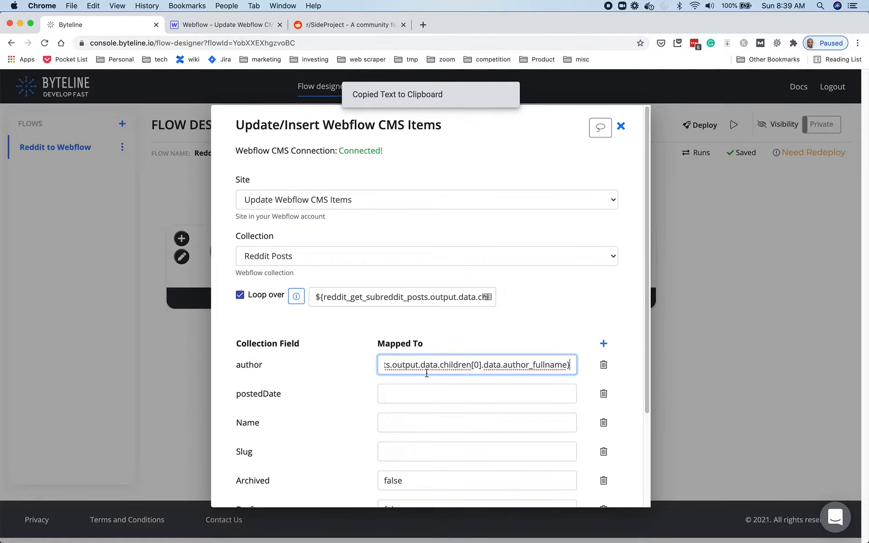
{"action": "left_click", "coordinate": [533, 395]}
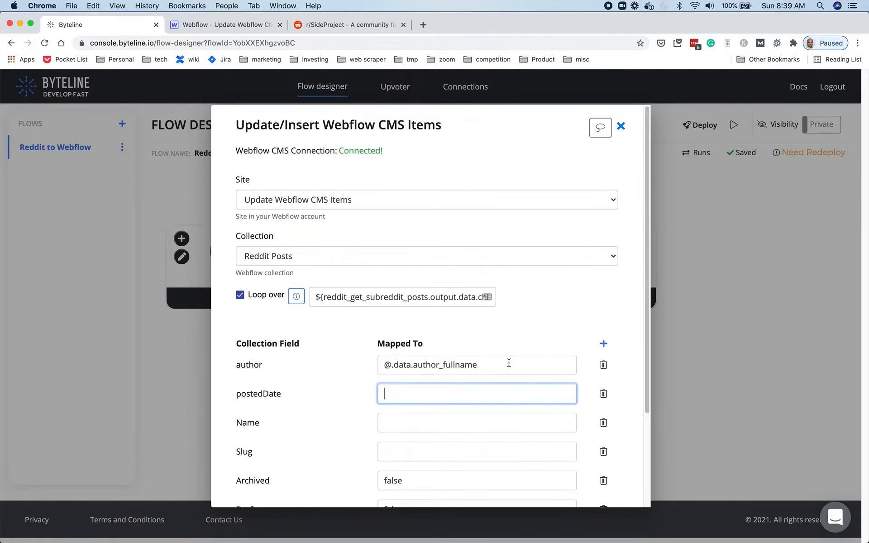
Step: Examine the author mapping's relative @ path against the Loop over array and the list of flow variables
{"action": "left_click_drag", "start_coordinate": [386, 365], "coordinate": [495, 367]}
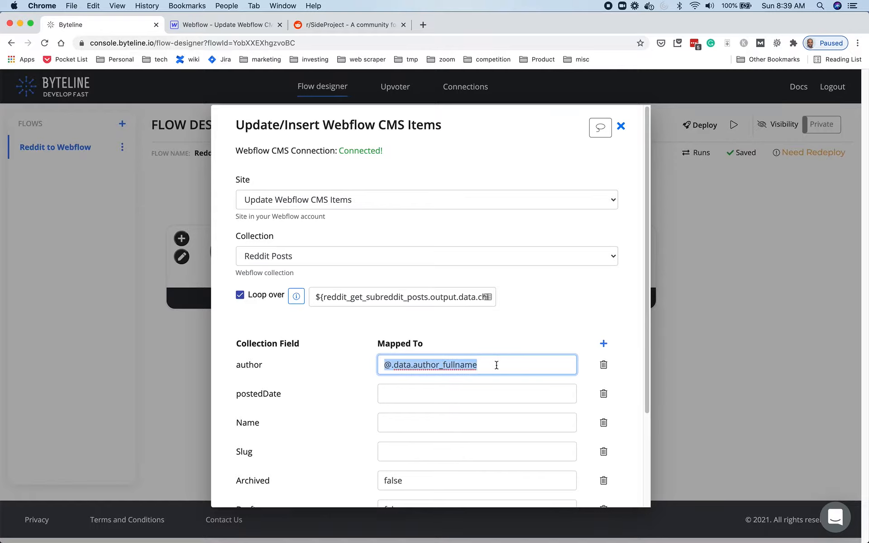
{"action": "left_click", "coordinate": [497, 365]}
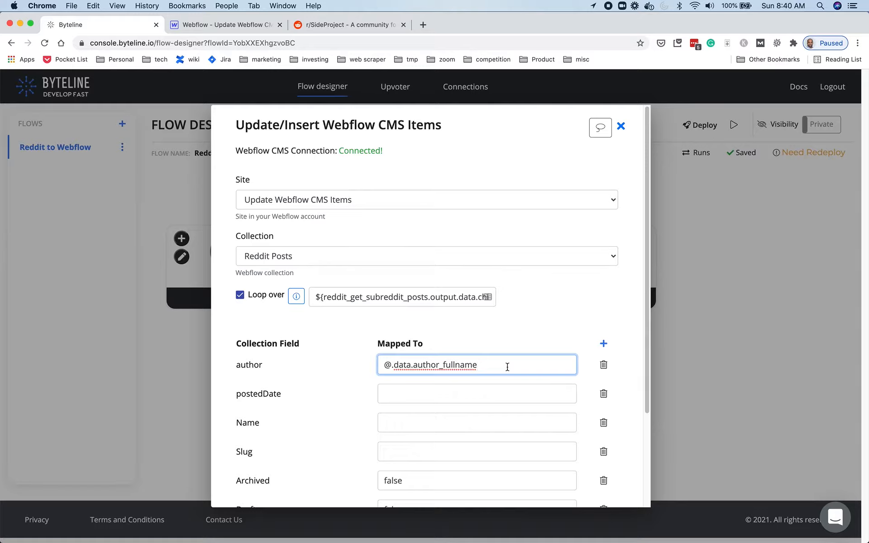
{"action": "left_click", "coordinate": [385, 364]}
{"action": "left_click_drag", "start_coordinate": [385, 365], "coordinate": [396, 365]}
{"action": "left_click", "coordinate": [331, 299]}
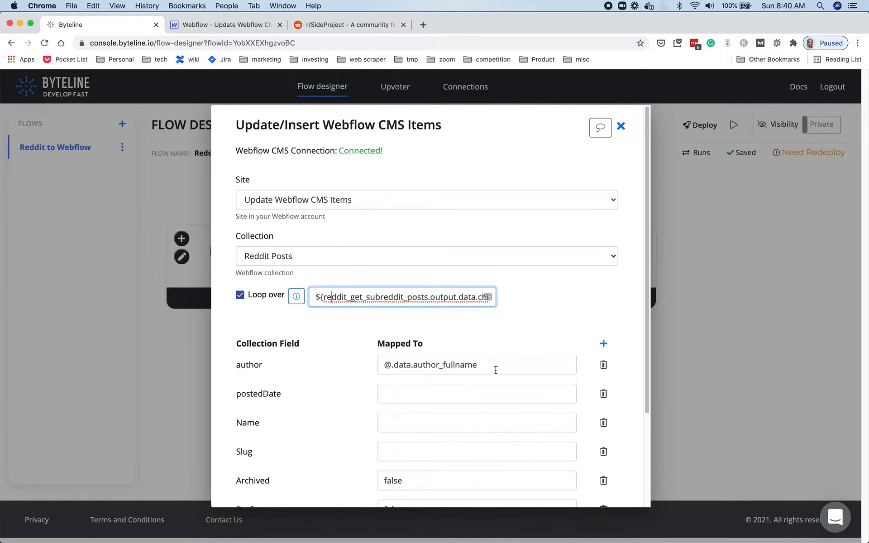
{"action": "left_click", "coordinate": [600, 131]}
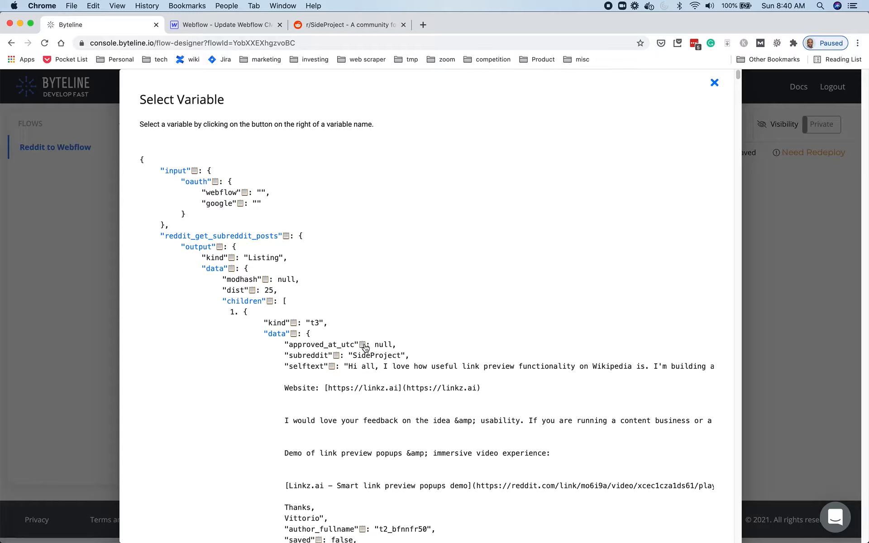
{"action": "left_click", "coordinate": [715, 83]}
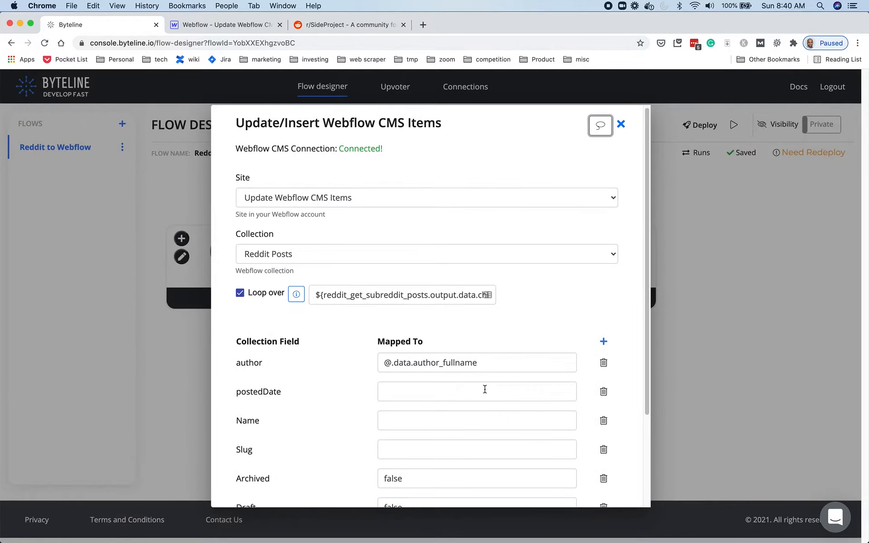
{"action": "scroll", "coordinate": [485, 388], "scroll_direction": "down", "scroll_amount": 2}
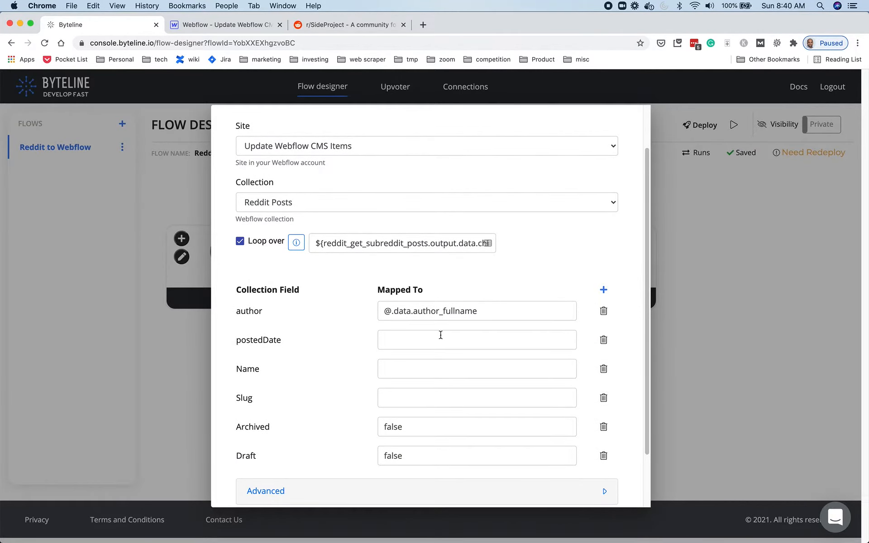
{"action": "left_click", "coordinate": [486, 311]}
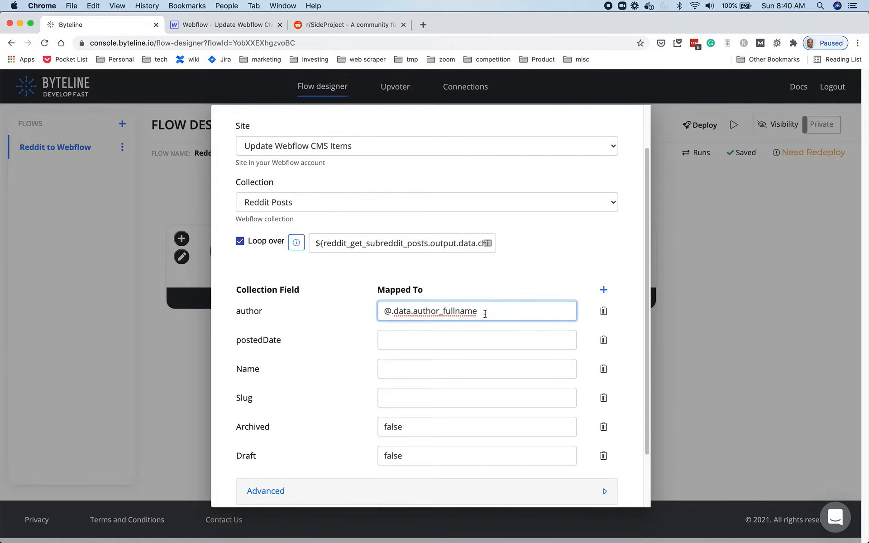
{"action": "scroll", "coordinate": [487, 312], "scroll_direction": "up", "scroll_amount": 2}
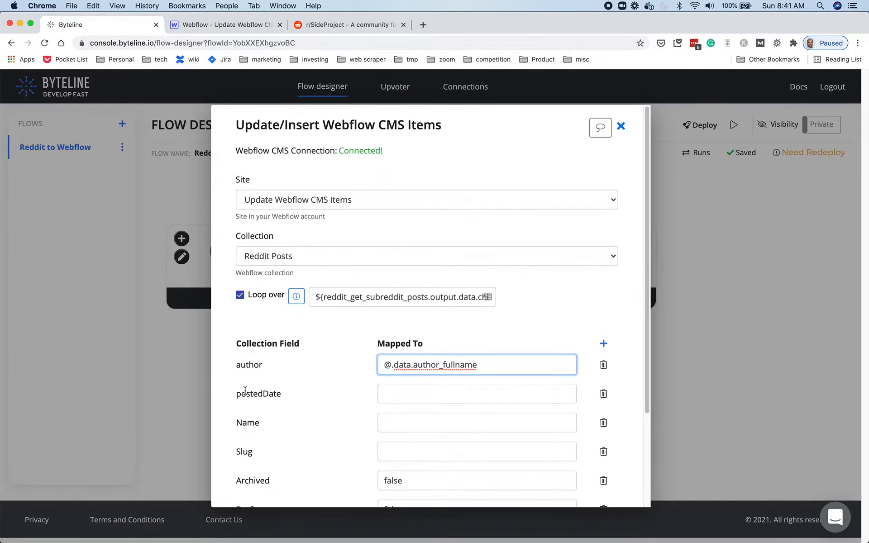
Step: Map the postedDate collection field to the created variable of the first post in the children array
{"action": "left_click", "coordinate": [601, 129]}
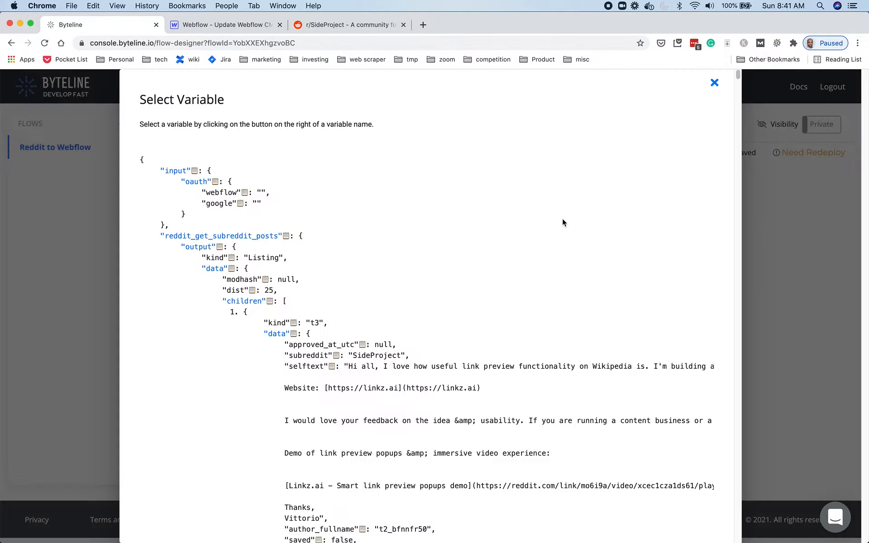
{"action": "scroll", "coordinate": [562, 218], "scroll_direction": "down", "scroll_amount": 3}
{"action": "scroll", "coordinate": [563, 218], "scroll_direction": "down", "scroll_amount": 5}
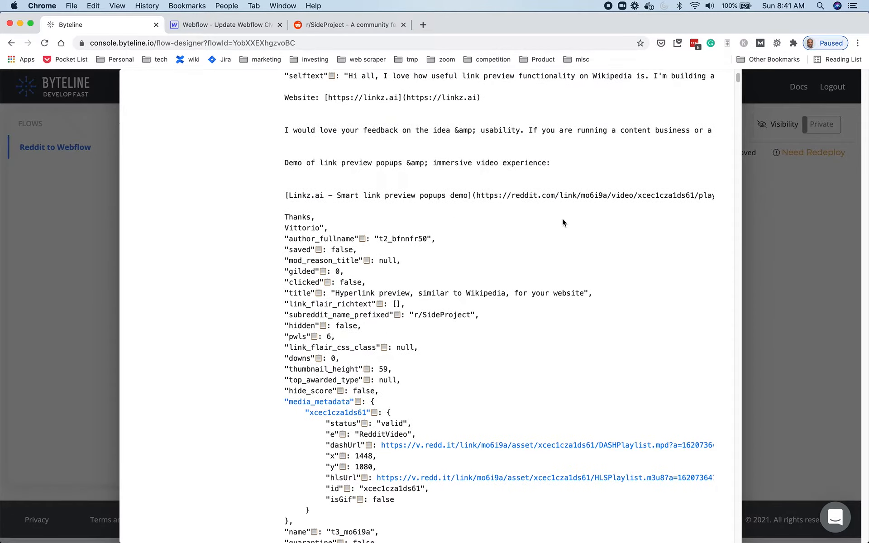
{"action": "scroll", "coordinate": [563, 219], "scroll_direction": "down", "scroll_amount": 3}
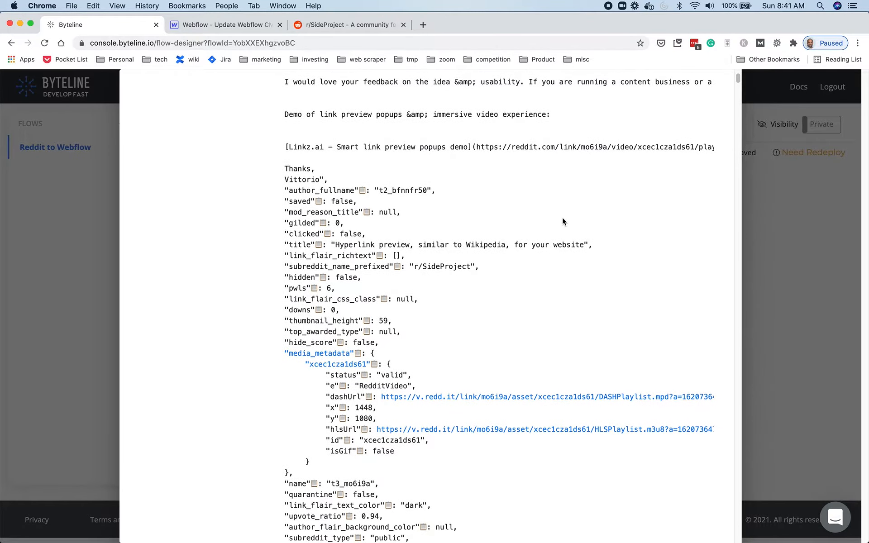
{"action": "scroll", "coordinate": [563, 221], "scroll_direction": "down", "scroll_amount": 5}
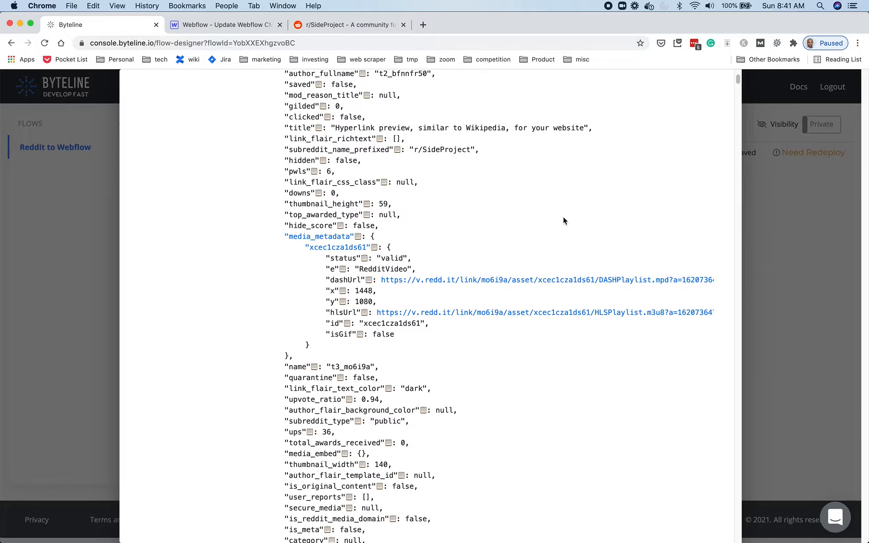
{"action": "scroll", "coordinate": [563, 221], "scroll_direction": "down", "scroll_amount": 4}
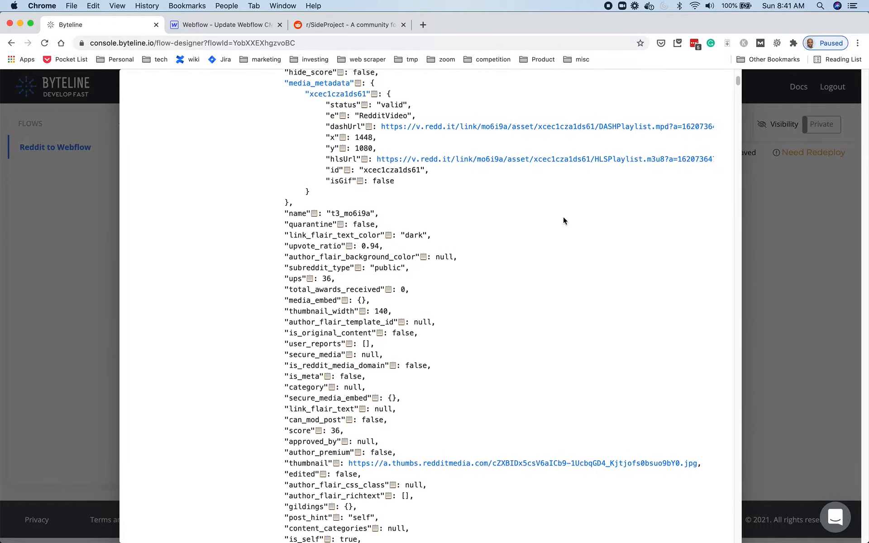
{"action": "scroll", "coordinate": [564, 217], "scroll_direction": "down", "scroll_amount": 4}
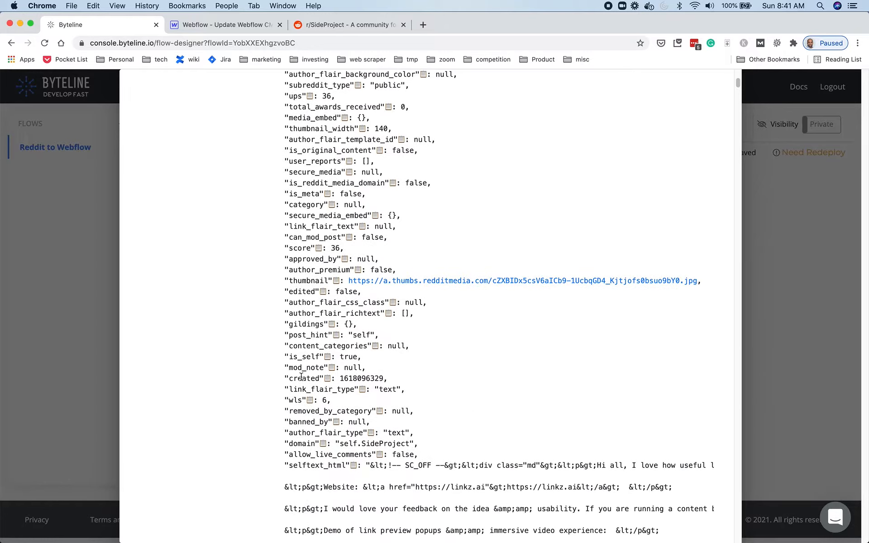
{"action": "double_click", "coordinate": [302, 379]}
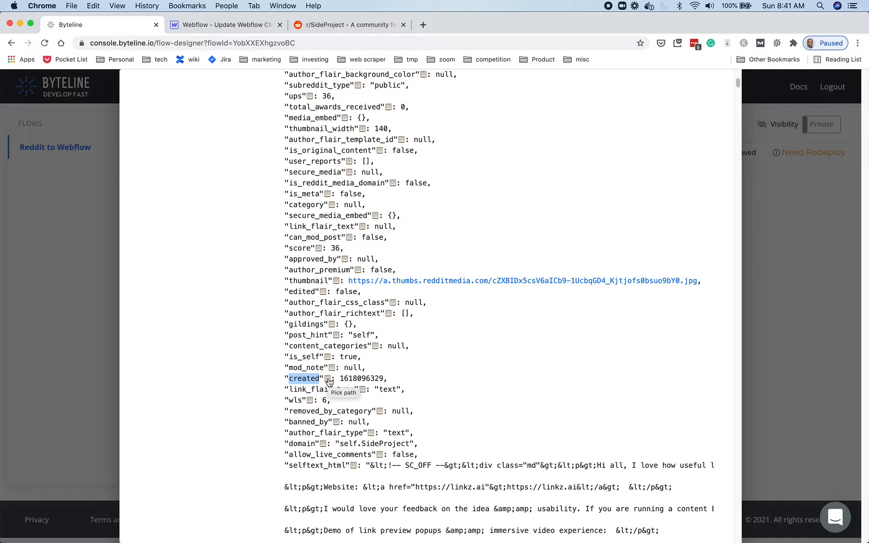
{"action": "left_click_drag", "start_coordinate": [340, 378], "coordinate": [383, 380]}
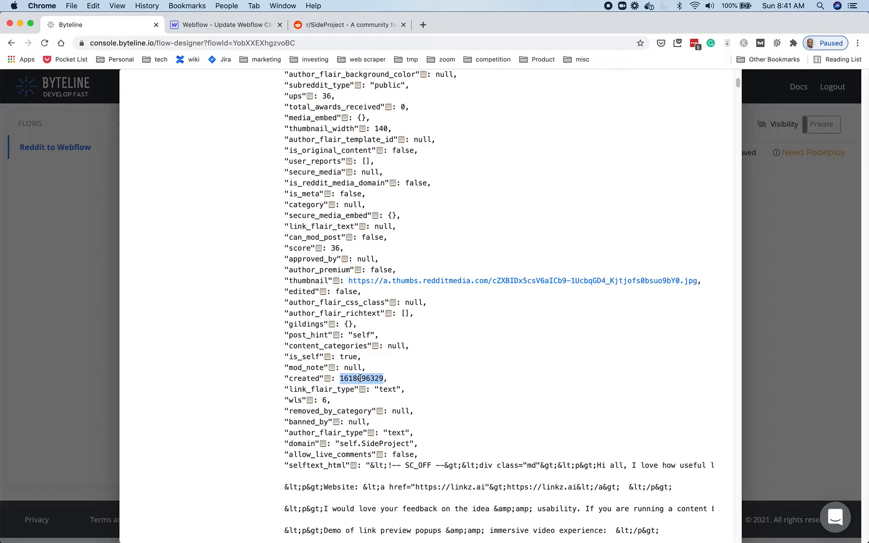
{"action": "left_click", "coordinate": [328, 380]}
{"action": "left_click", "coordinate": [397, 399]}
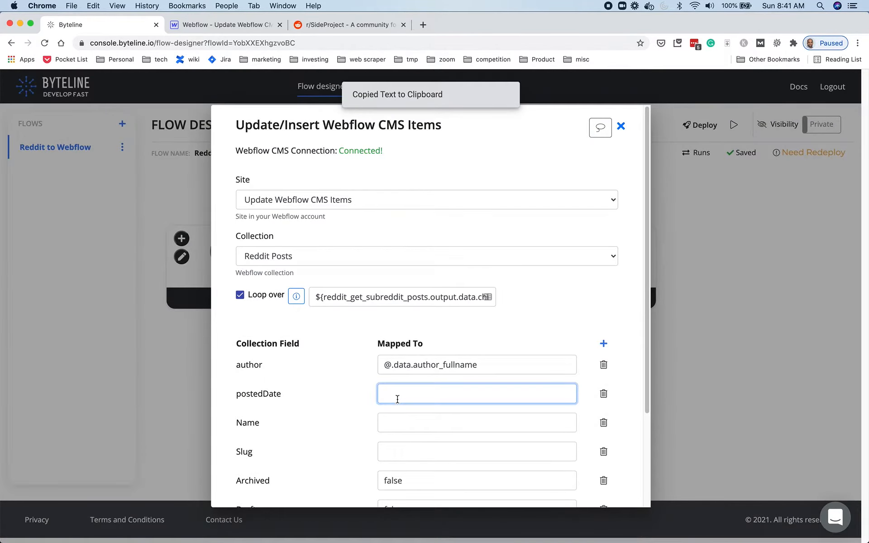
{"action": "key", "text": "super+v"}
{"action": "key", "text": "Tab"}
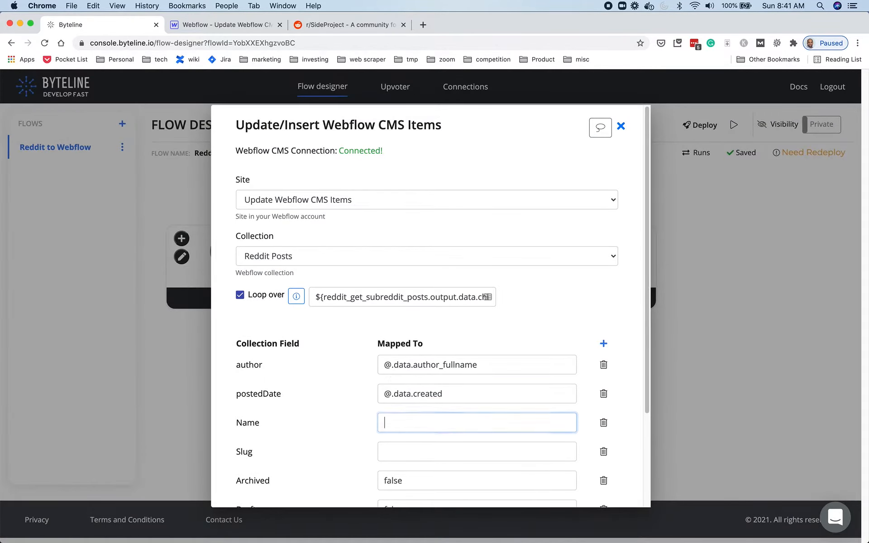
Step: Append the |datetime filter to the postedDate mapping so it reads @.data.created|datetime
{"action": "left_click", "coordinate": [472, 395]}
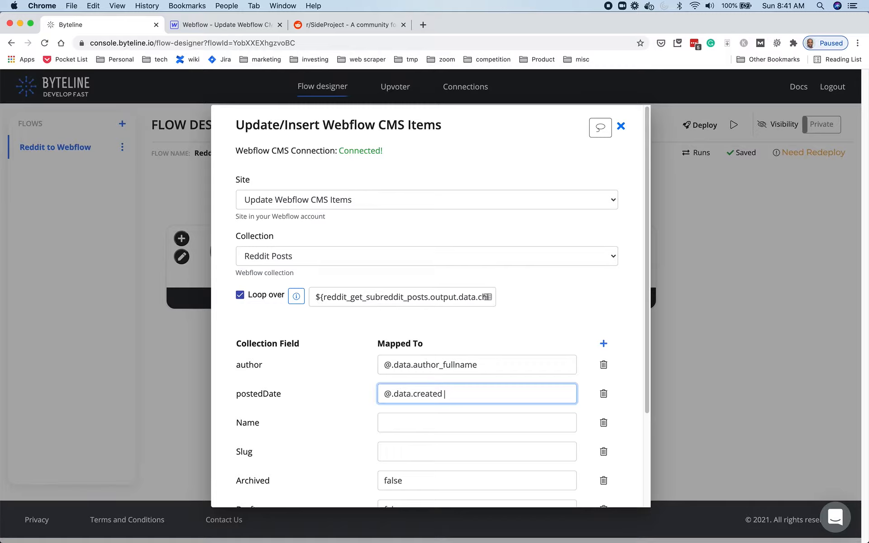
{"action": "type", "text": "datetime"}
{"action": "left_click", "coordinate": [417, 424]}
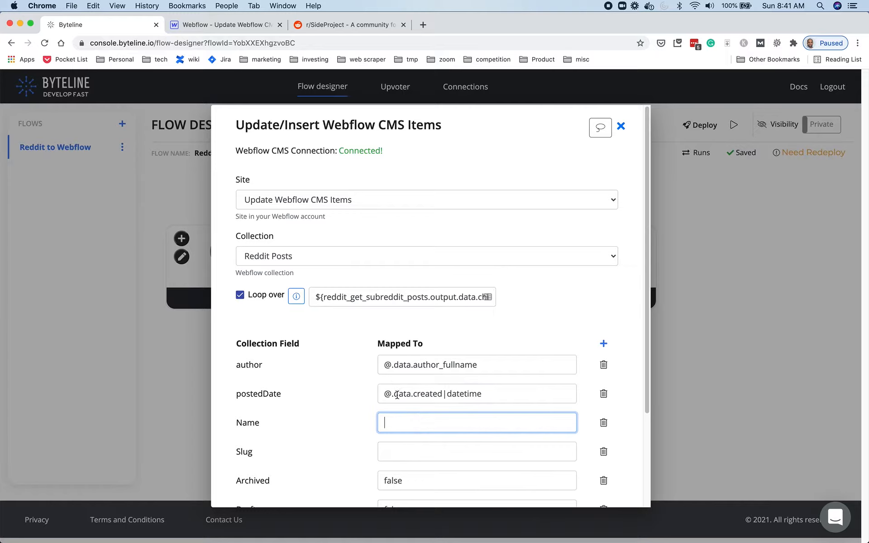
{"action": "left_click_drag", "start_coordinate": [384, 394], "coordinate": [440, 393]}
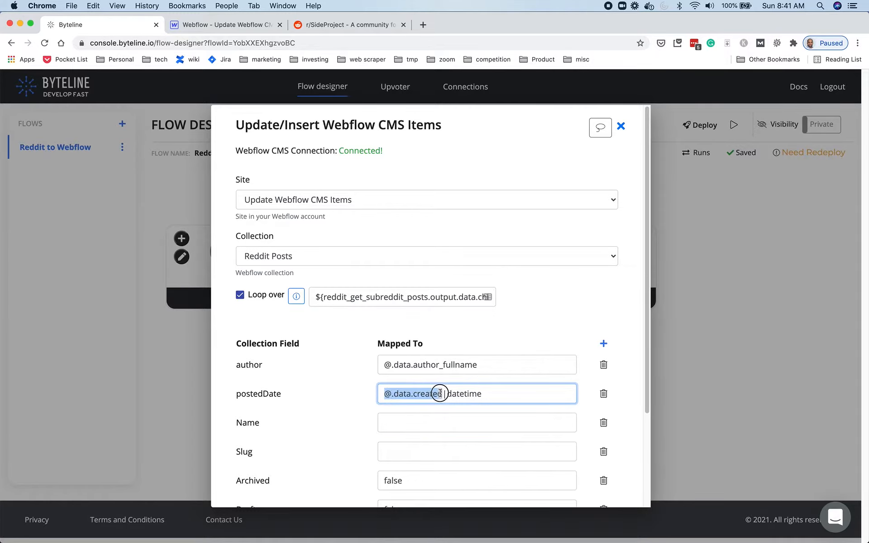
{"action": "double_click", "coordinate": [477, 401]}
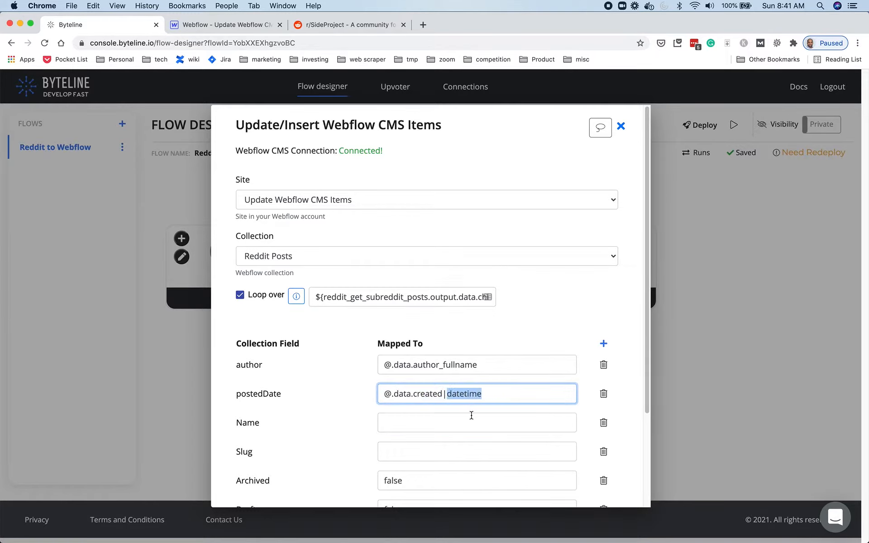
Step: Map the Name collection field to the title variable of the first post in the children array
{"action": "left_click", "coordinate": [468, 420]}
{"action": "scroll", "coordinate": [468, 420], "scroll_direction": "down", "scroll_amount": 1}
{"action": "scroll", "coordinate": [468, 420], "scroll_direction": "down", "scroll_amount": 2}
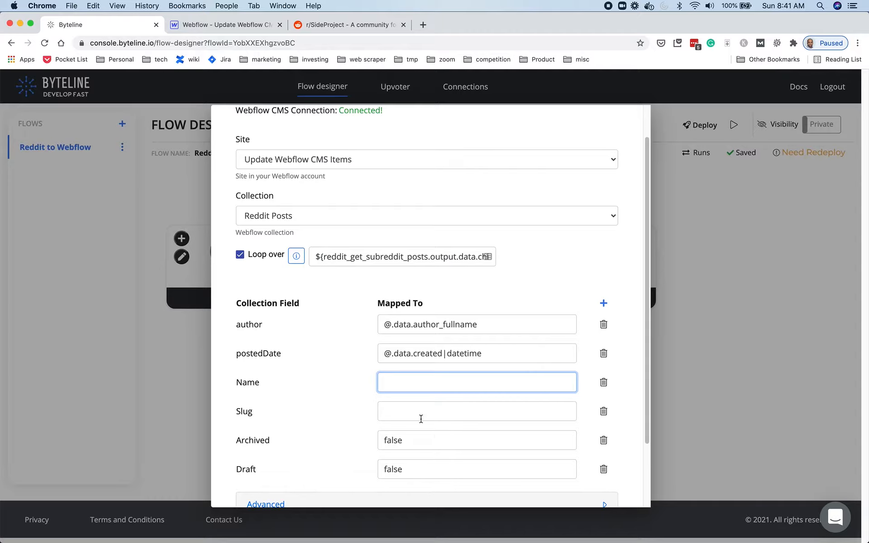
{"action": "scroll", "coordinate": [421, 418], "scroll_direction": "up", "scroll_amount": 5}
{"action": "left_click", "coordinate": [599, 128]}
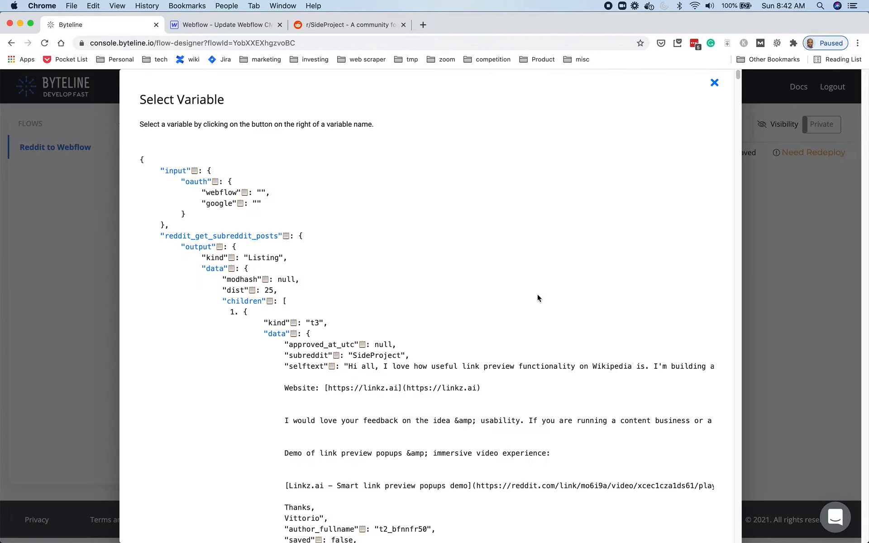
{"action": "scroll", "coordinate": [554, 346], "scroll_direction": "down", "scroll_amount": 4}
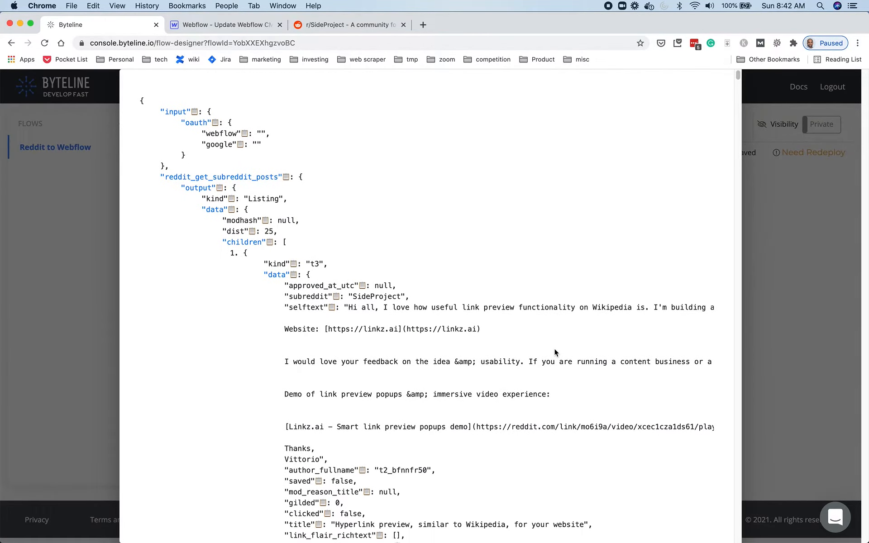
{"action": "scroll", "coordinate": [555, 352], "scroll_direction": "down", "scroll_amount": 7}
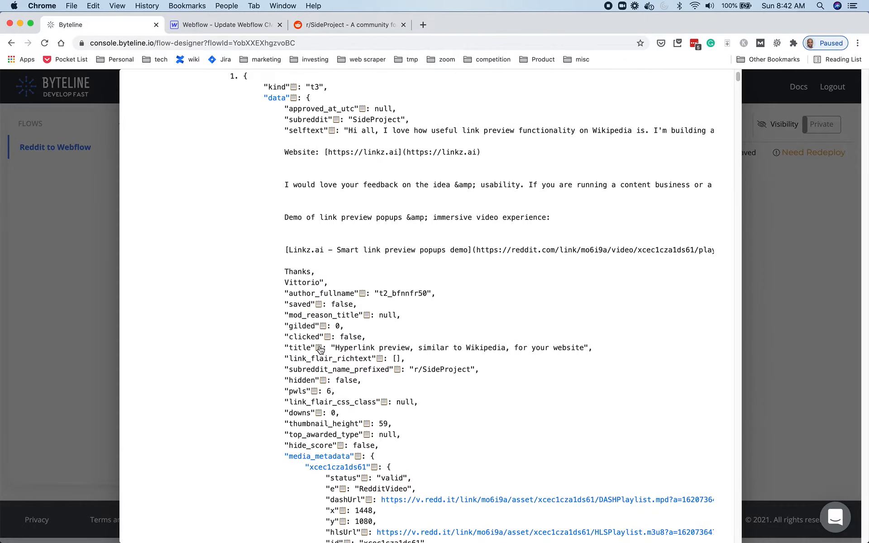
{"action": "left_click", "coordinate": [320, 347]}
{"action": "left_click", "coordinate": [438, 417]}
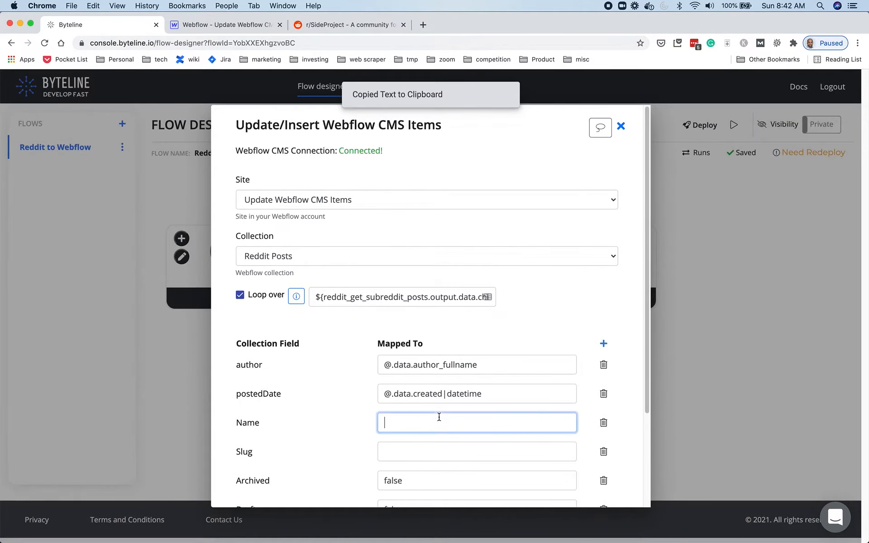
{"action": "key", "text": "super+v"}
{"action": "key", "text": "Tab"}
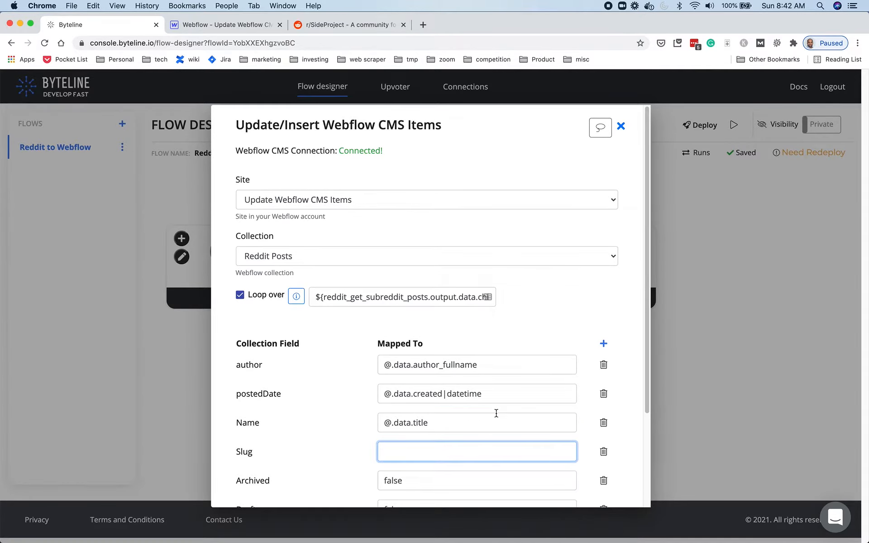
Step: Map the Slug collection field to the permalink variable of the first post in the children array
{"action": "scroll", "coordinate": [496, 412], "scroll_direction": "down", "scroll_amount": 3}
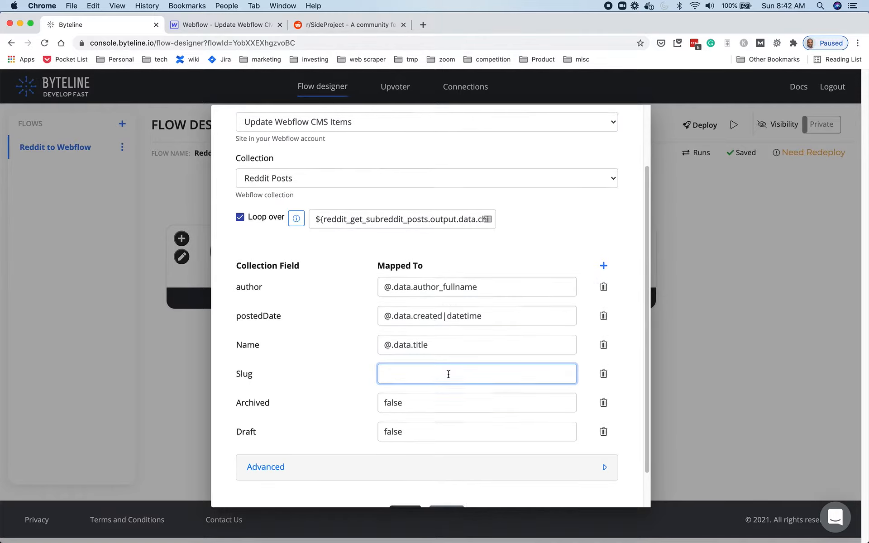
{"action": "scroll", "coordinate": [448, 374], "scroll_direction": "up", "scroll_amount": 4}
{"action": "left_click", "coordinate": [594, 132]}
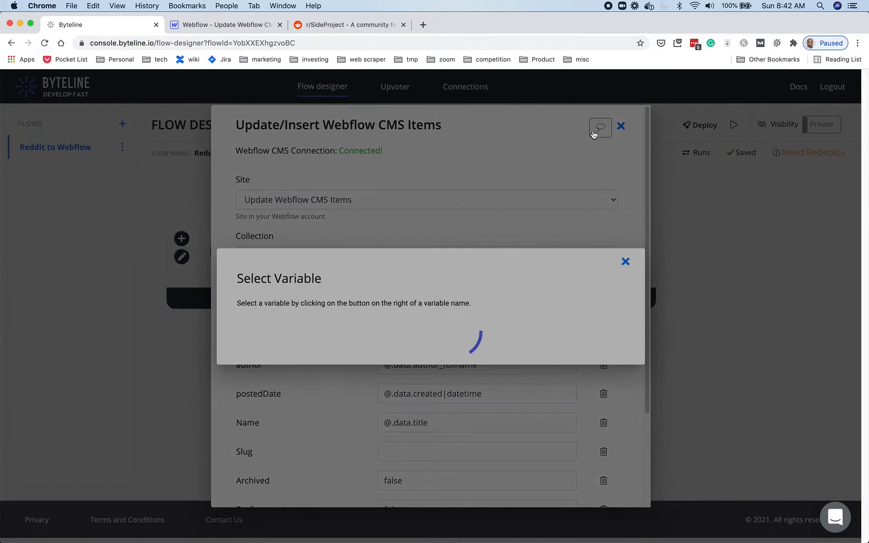
{"action": "scroll", "coordinate": [582, 327], "scroll_direction": "down", "scroll_amount": 10}
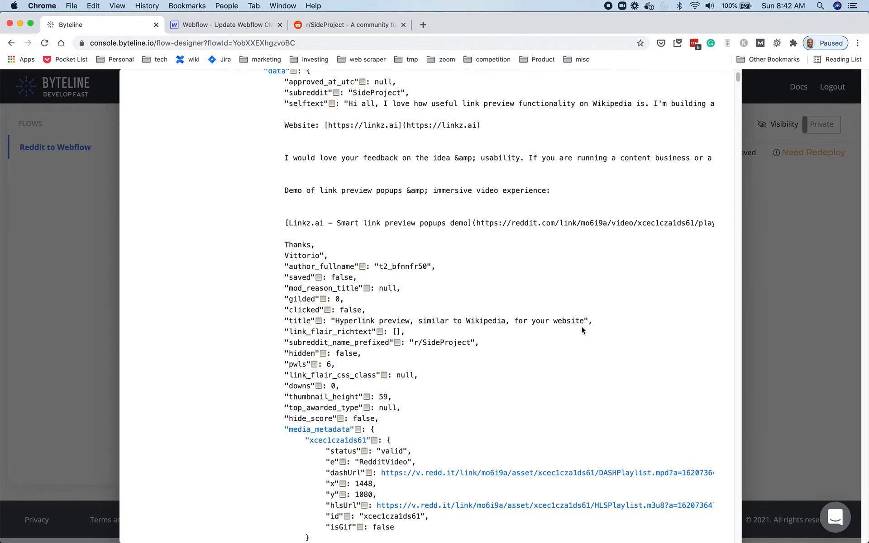
{"action": "scroll", "coordinate": [581, 330], "scroll_direction": "down", "scroll_amount": 8}
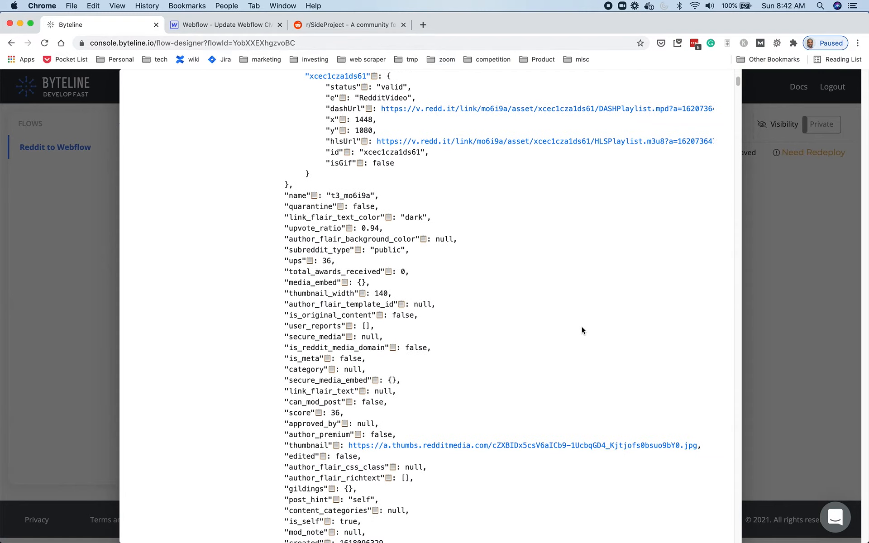
{"action": "scroll", "coordinate": [583, 330], "scroll_direction": "down", "scroll_amount": 8}
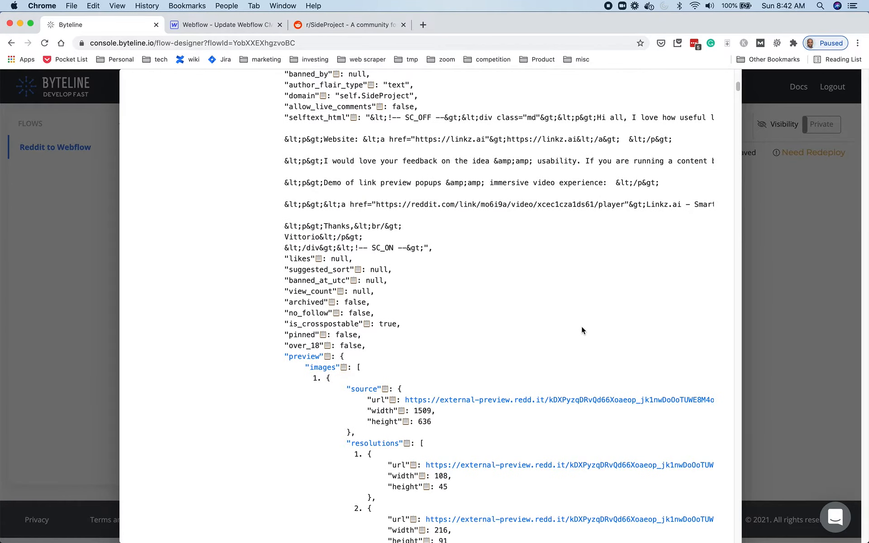
{"action": "left_click", "coordinate": [303, 357]}
{"action": "scroll", "coordinate": [535, 354], "scroll_direction": "down", "scroll_amount": 1}
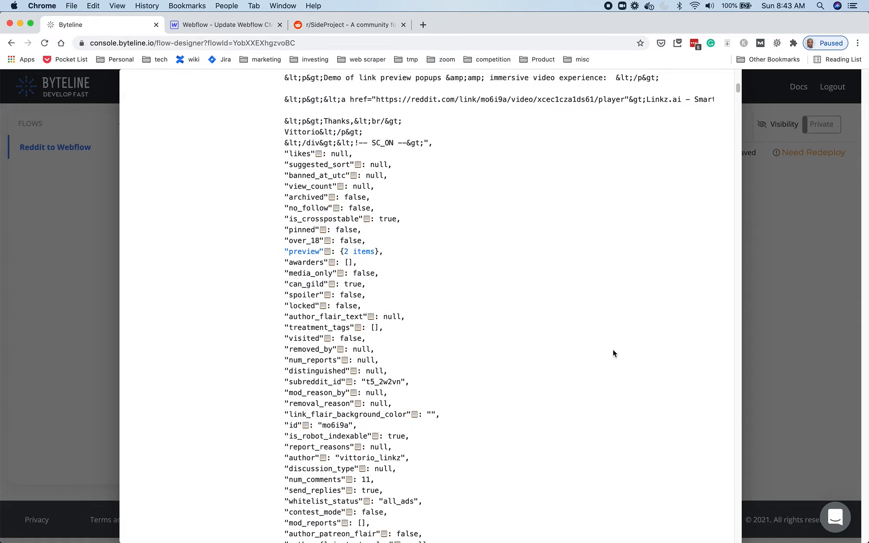
{"action": "scroll", "coordinate": [612, 354], "scroll_direction": "down", "scroll_amount": 5}
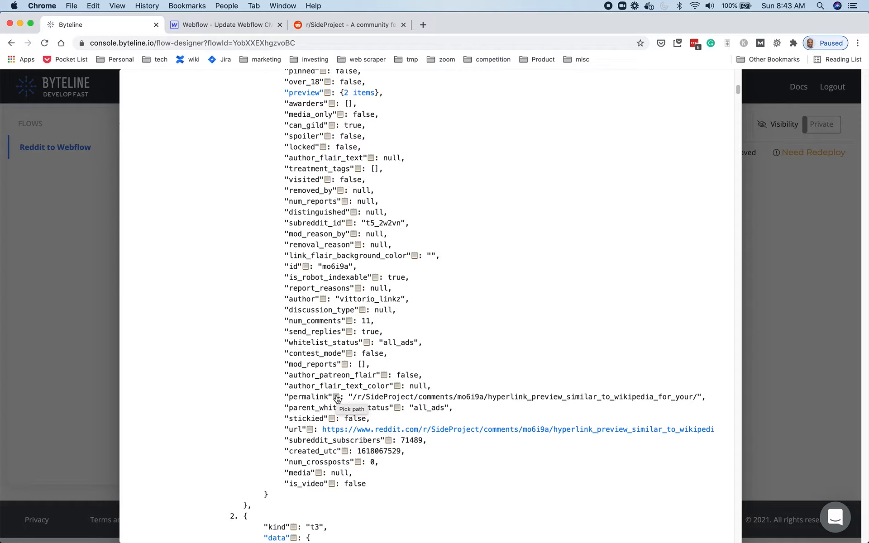
{"action": "left_click_drag", "start_coordinate": [355, 396], "coordinate": [699, 400]}
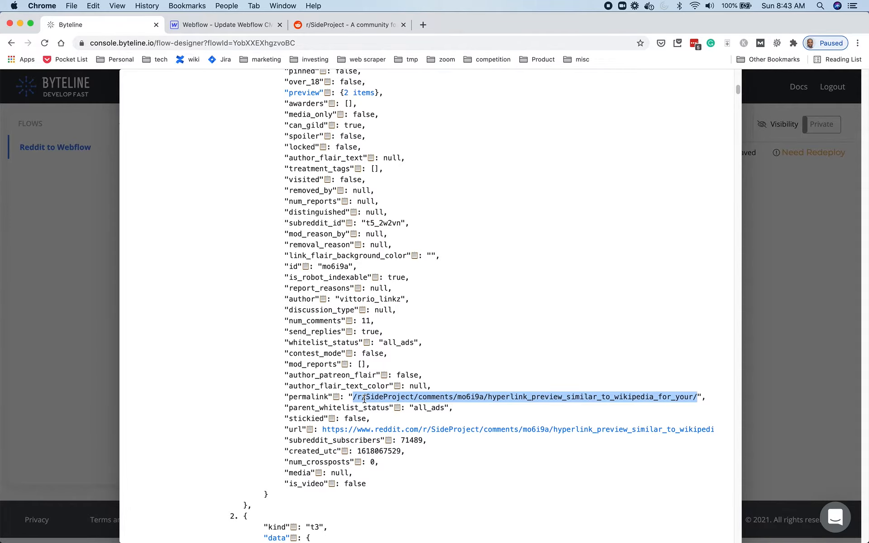
{"action": "left_click", "coordinate": [336, 398]}
{"action": "left_click", "coordinate": [421, 451]}
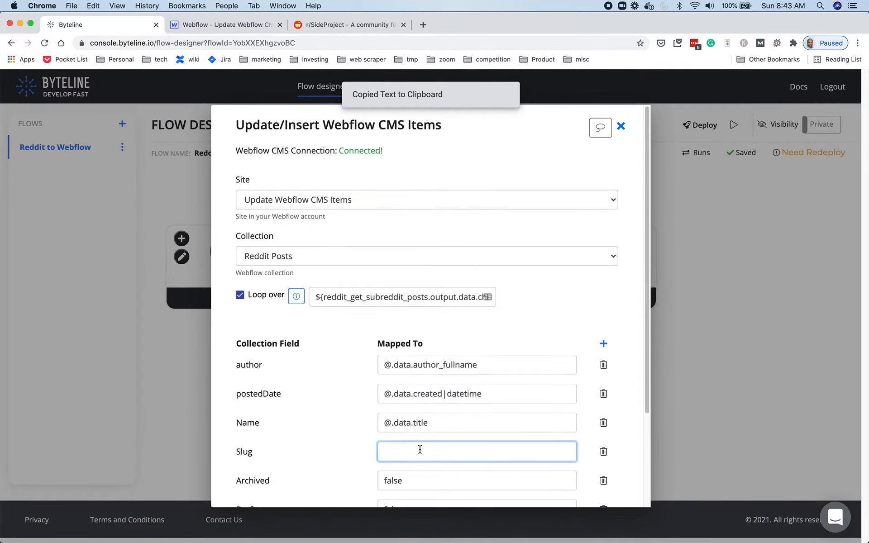
{"action": "key", "text": "super+v"}
{"action": "left_click", "coordinate": [481, 476]}
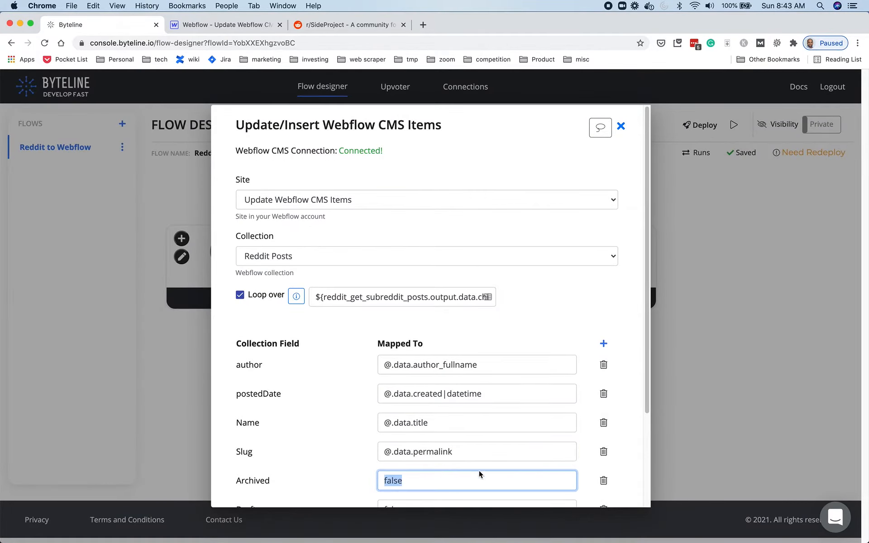
Step: Append |replace('/','_') to the Slug mapping @.data.permalink and save the Webflow update/insert settings
{"action": "left_click", "coordinate": [460, 453]}
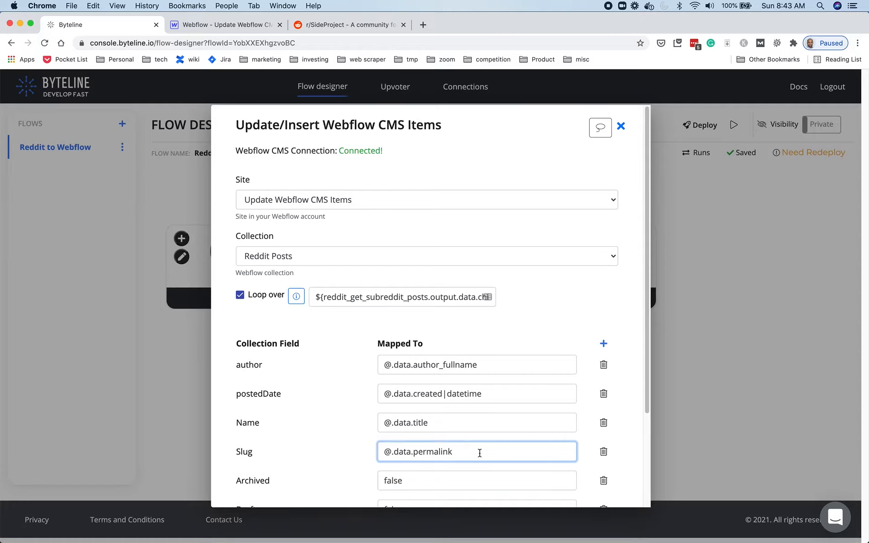
{"action": "type", "text": "|replace('/','_')"}
{"action": "left_click", "coordinate": [459, 451]}
{"action": "left_click_drag", "start_coordinate": [459, 451], "coordinate": [493, 452]}
{"action": "left_click", "coordinate": [495, 452]}
{"action": "type", "text": ","}
{"action": "left_click", "coordinate": [513, 456]}
{"action": "scroll", "coordinate": [513, 456], "scroll_direction": "down", "scroll_amount": 5}
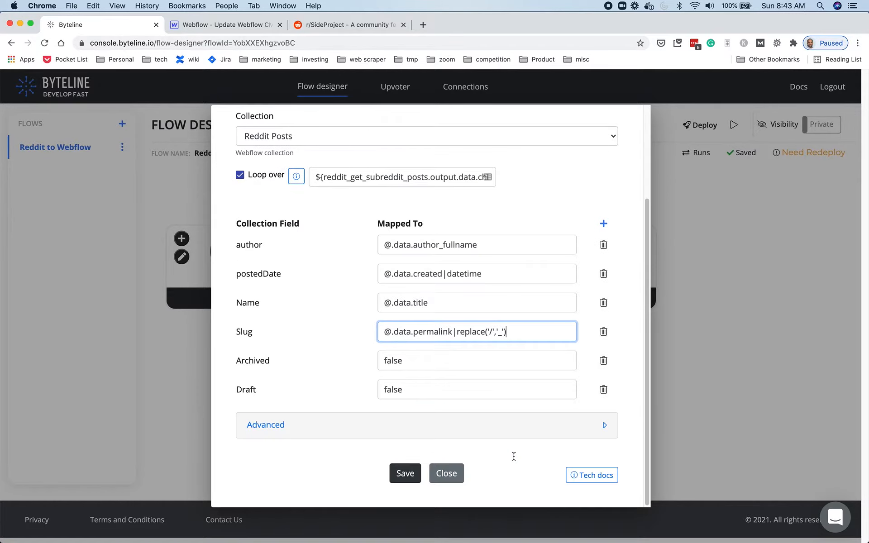
{"action": "scroll", "coordinate": [549, 460], "scroll_direction": "up", "scroll_amount": 5}
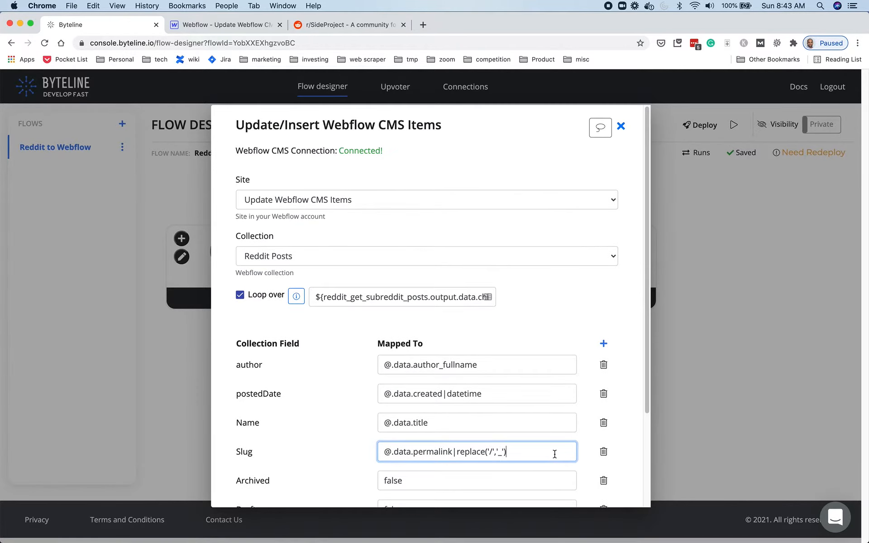
{"action": "scroll", "coordinate": [553, 458], "scroll_direction": "down", "scroll_amount": 5}
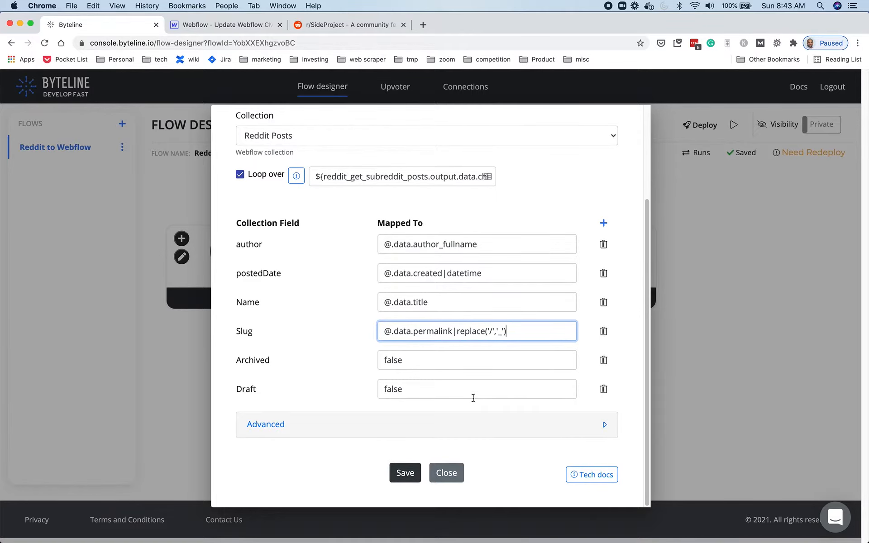
{"action": "left_click", "coordinate": [410, 472]}
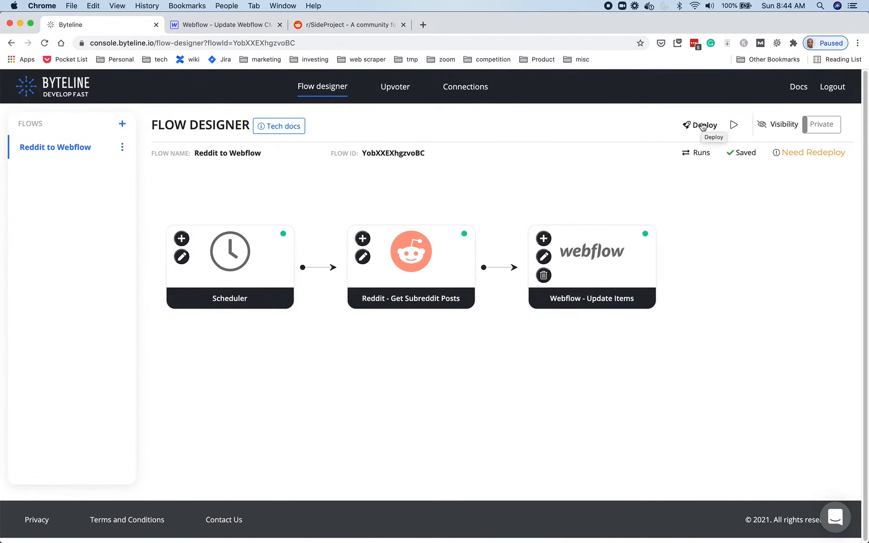
Step: Deploy the Reddit to Webflow flow and run it
{"action": "left_click", "coordinate": [702, 126]}
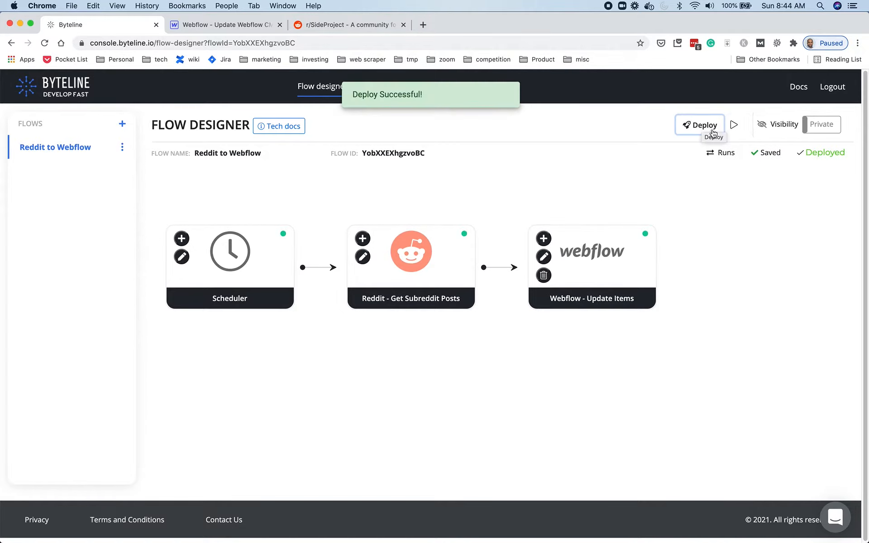
{"action": "left_click", "coordinate": [735, 125]}
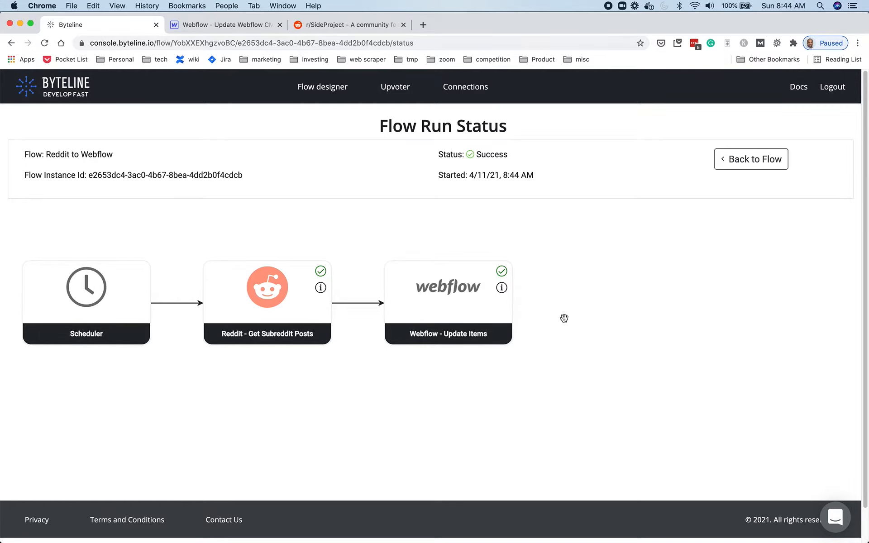
Step: Check the run output of the Webflow - Update Items node for its delete, update and insert counts
{"action": "left_click", "coordinate": [502, 288]}
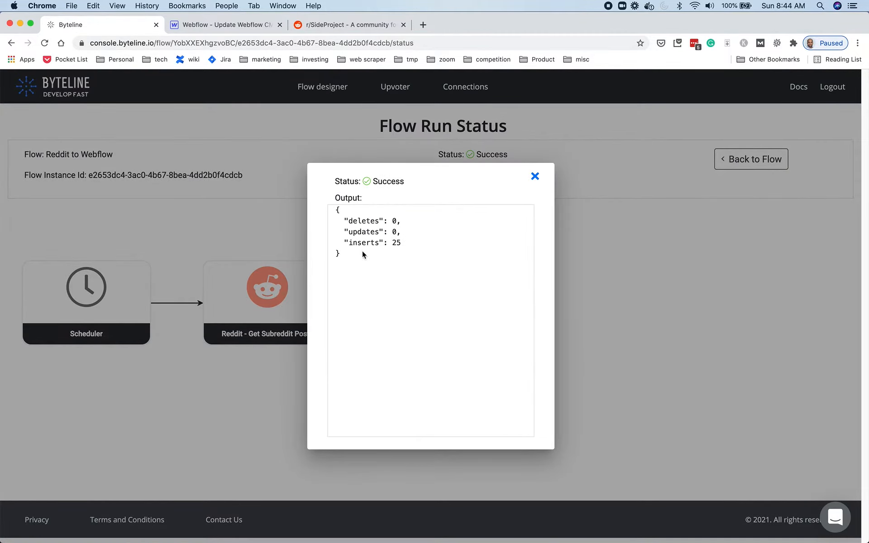
{"action": "double_click", "coordinate": [399, 243]}
{"action": "left_click", "coordinate": [535, 176]}
Step: Switch to Webflow, leave the Reddit Post settings without saving, and reload the designer to view the Reddit Posts collection items
{"action": "left_click", "coordinate": [238, 24]}
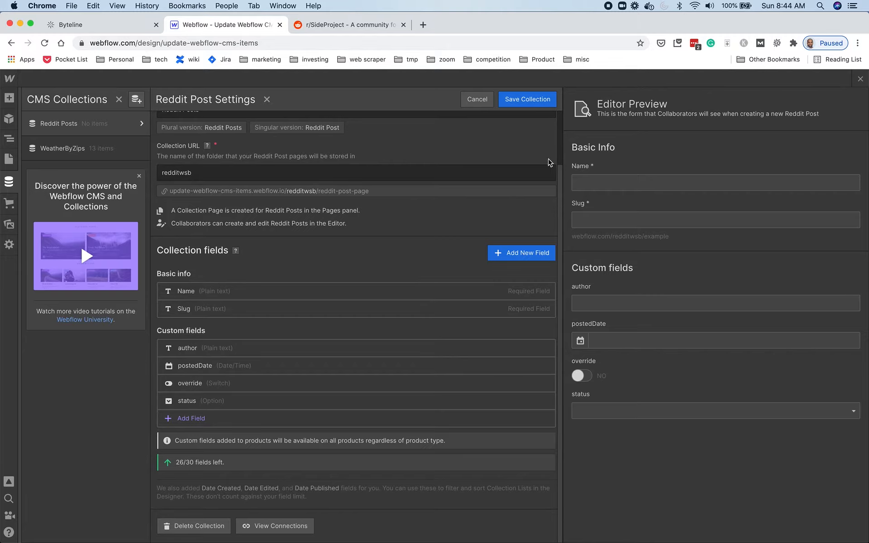
{"action": "left_click", "coordinate": [471, 106]}
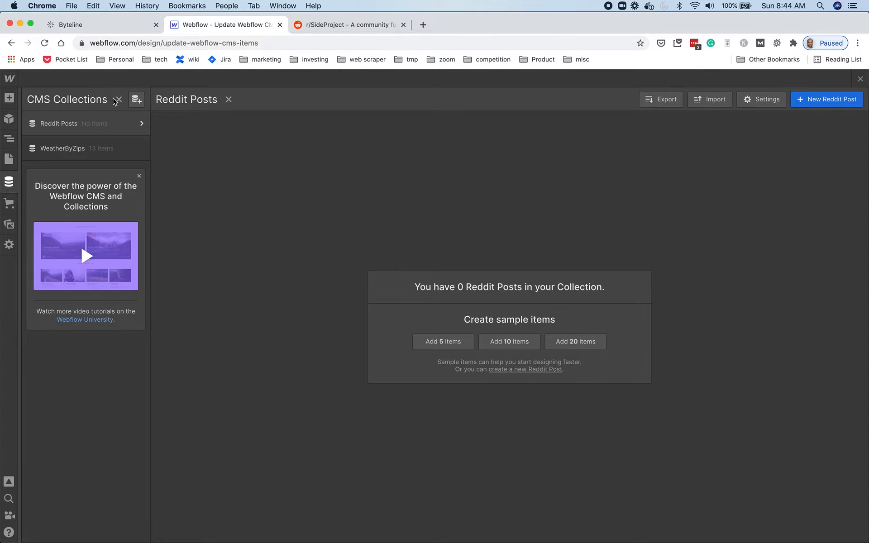
{"action": "left_click", "coordinate": [44, 44]}
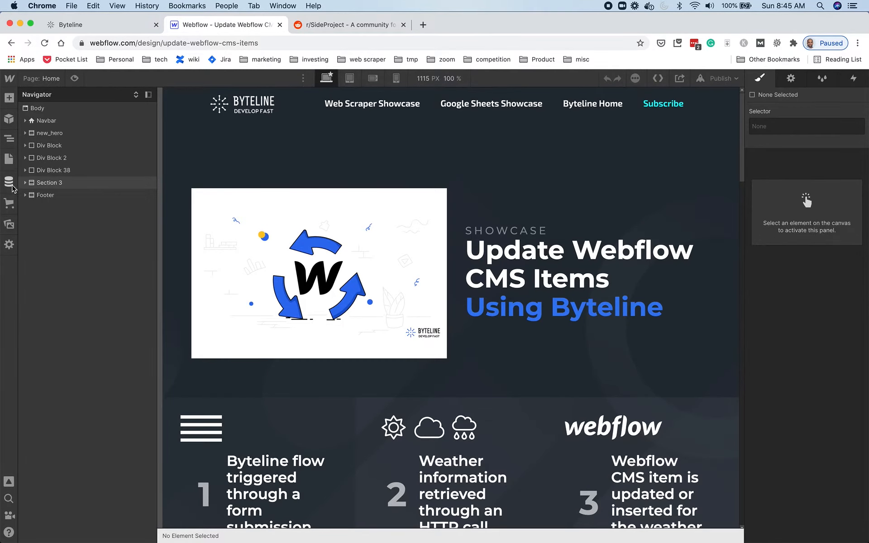
{"action": "left_click", "coordinate": [8, 183]}
{"action": "left_click", "coordinate": [74, 126]}
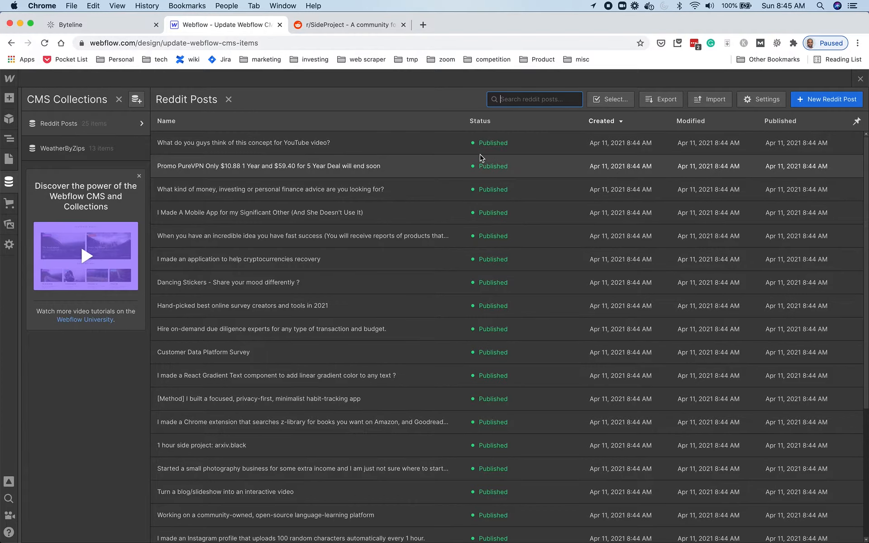
Step: Look through the Reddit Posts items and open "What do you guys think of this concept for YouTube video?"
{"action": "scroll", "coordinate": [459, 279], "scroll_direction": "down", "scroll_amount": 1}
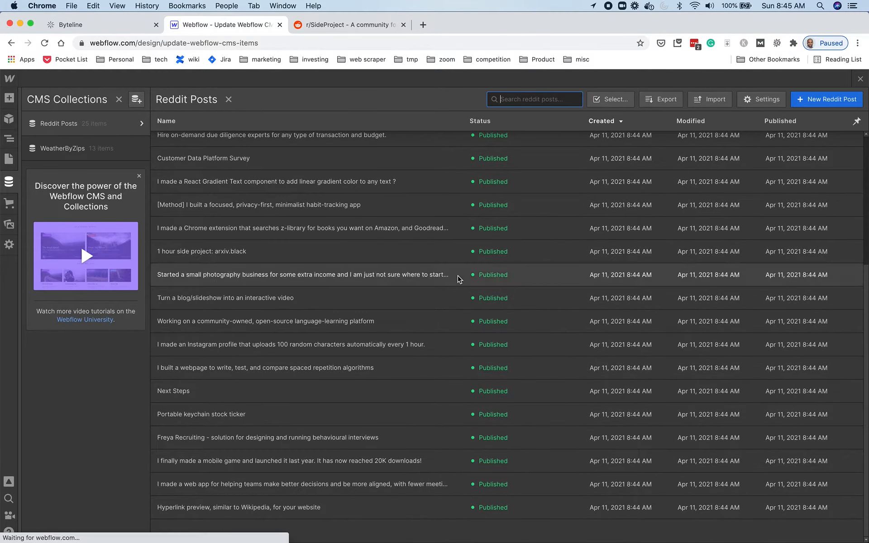
{"action": "scroll", "coordinate": [472, 286], "scroll_direction": "up", "scroll_amount": 5}
{"action": "scroll", "coordinate": [474, 286], "scroll_direction": "up", "scroll_amount": 5}
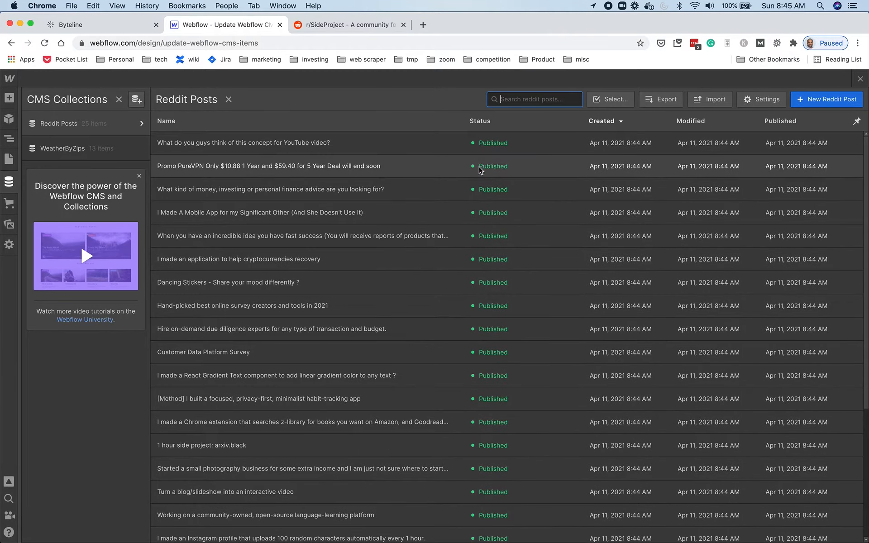
{"action": "left_click", "coordinate": [347, 148]}
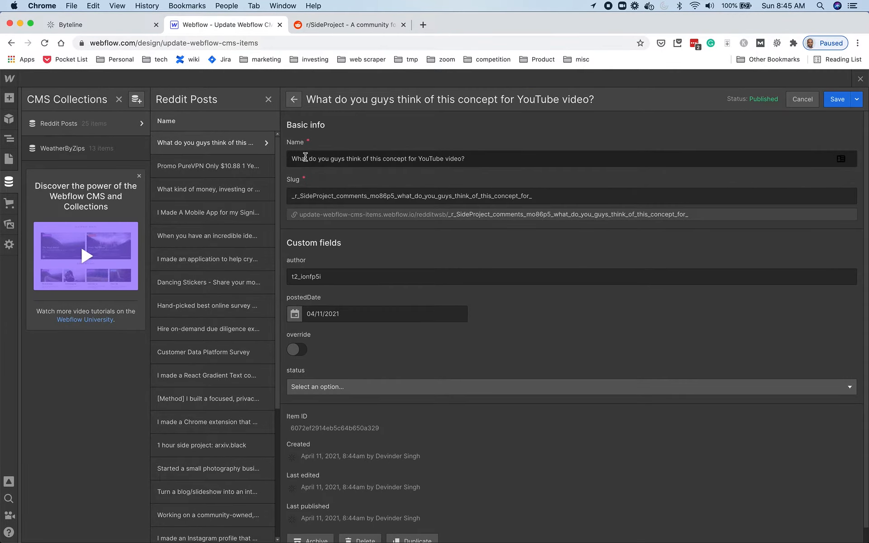
Step: Examine the item's slug, author and remaining fields, and close it discarding the changes
{"action": "double_click", "coordinate": [468, 201]}
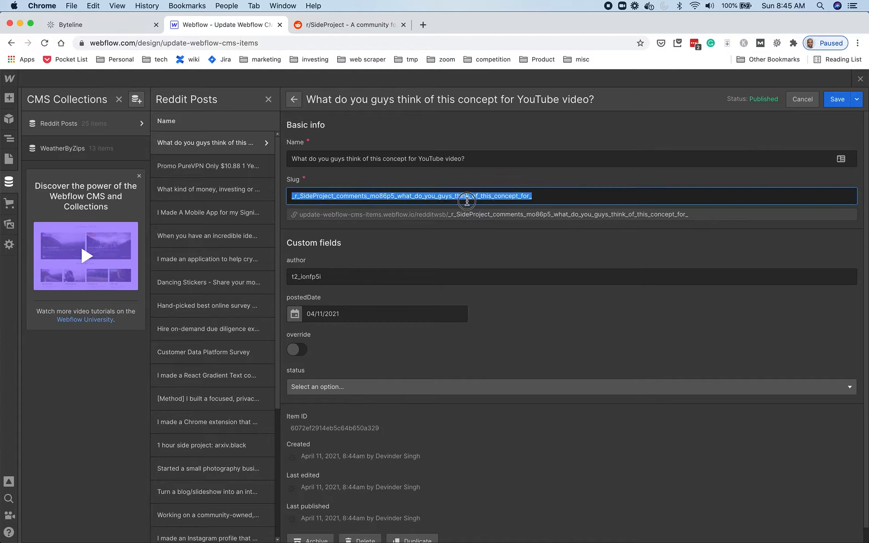
{"action": "left_click", "coordinate": [572, 196]}
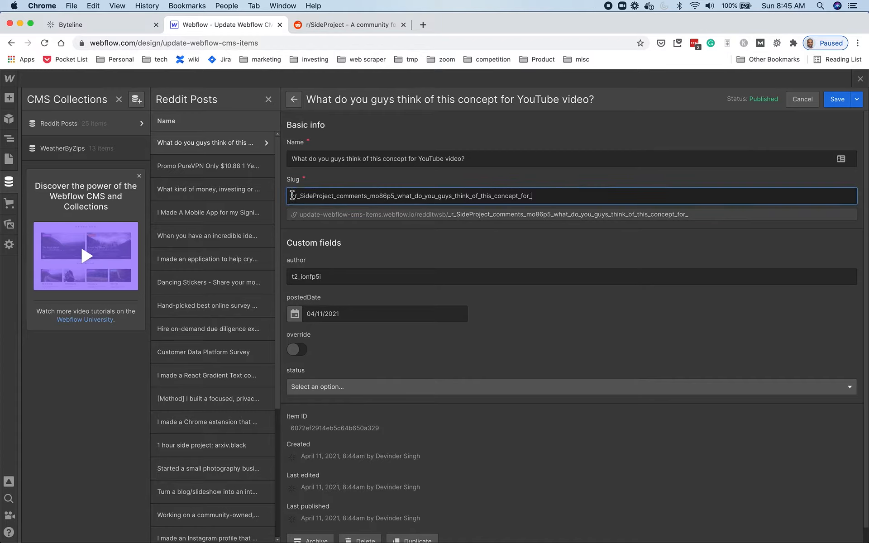
{"action": "left_click", "coordinate": [340, 277]}
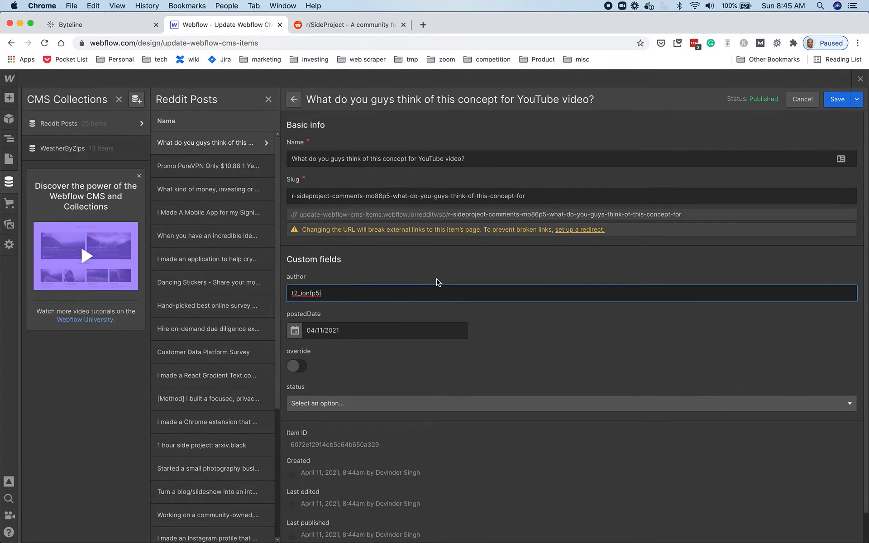
{"action": "scroll", "coordinate": [430, 342], "scroll_direction": "down", "scroll_amount": 1}
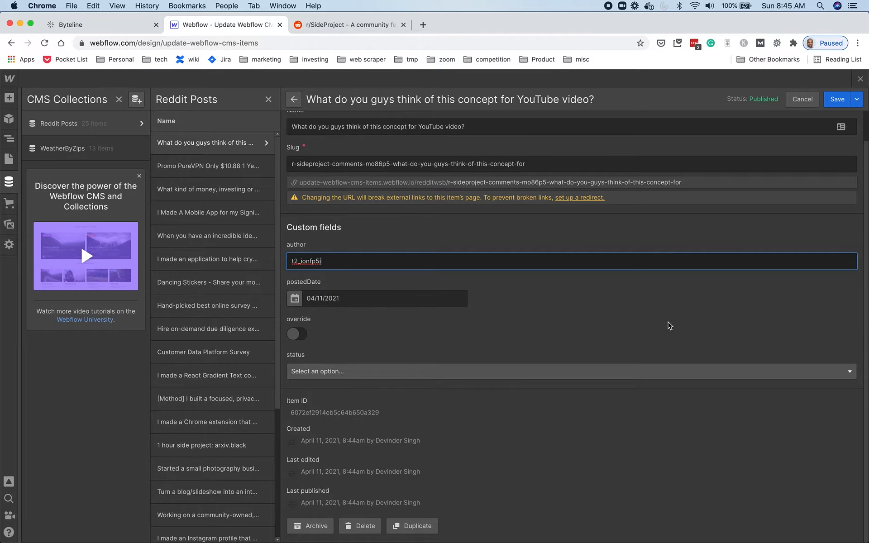
{"action": "left_click", "coordinate": [803, 99]}
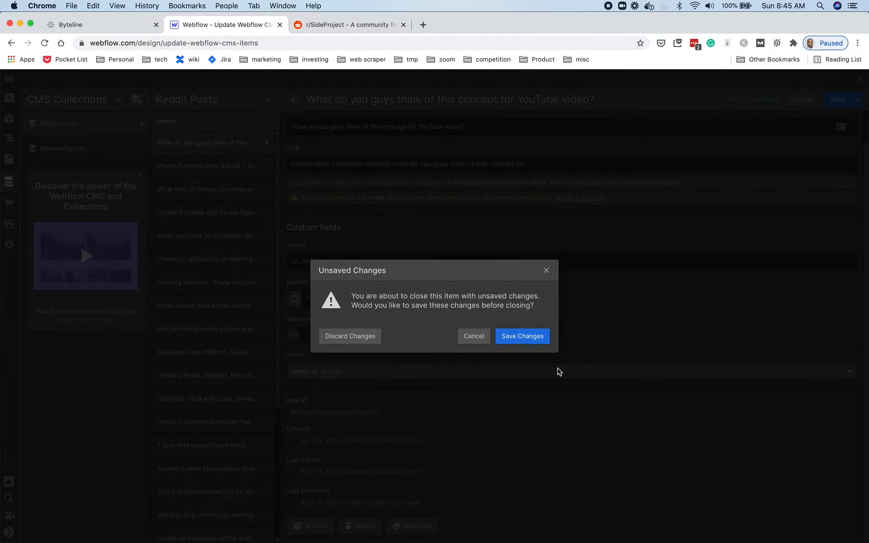
{"action": "left_click", "coordinate": [347, 337]}
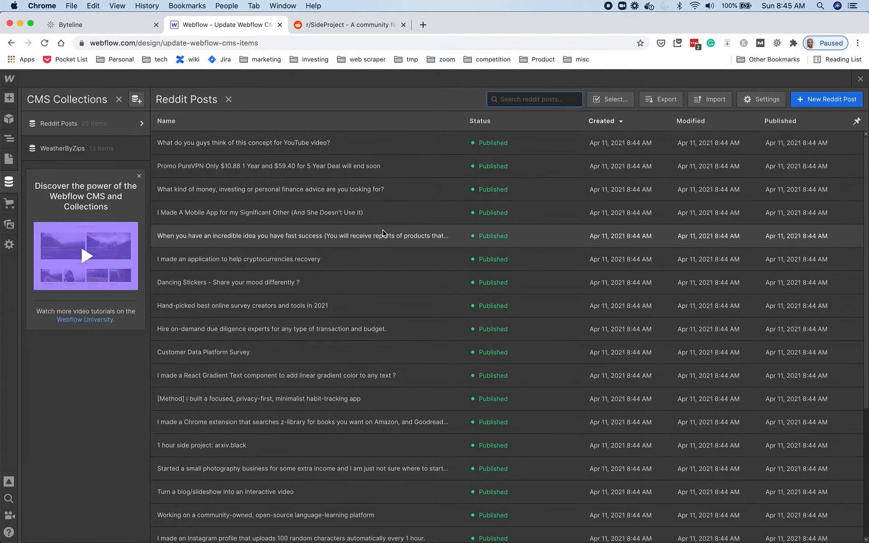
Step: Look through the Reddit Posts items and compare them with the posts on the SideProject subreddit page
{"action": "scroll", "coordinate": [385, 235], "scroll_direction": "down", "scroll_amount": 3}
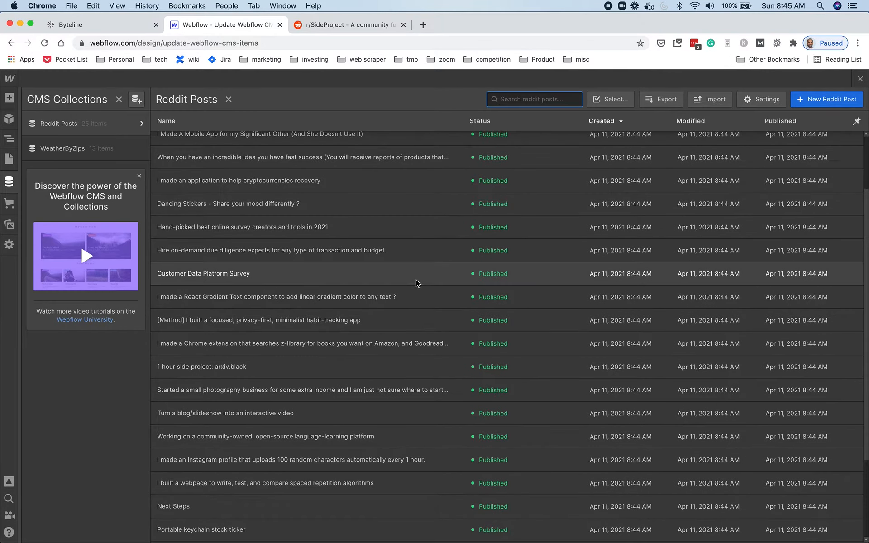
{"action": "scroll", "coordinate": [416, 283], "scroll_direction": "up", "scroll_amount": 3}
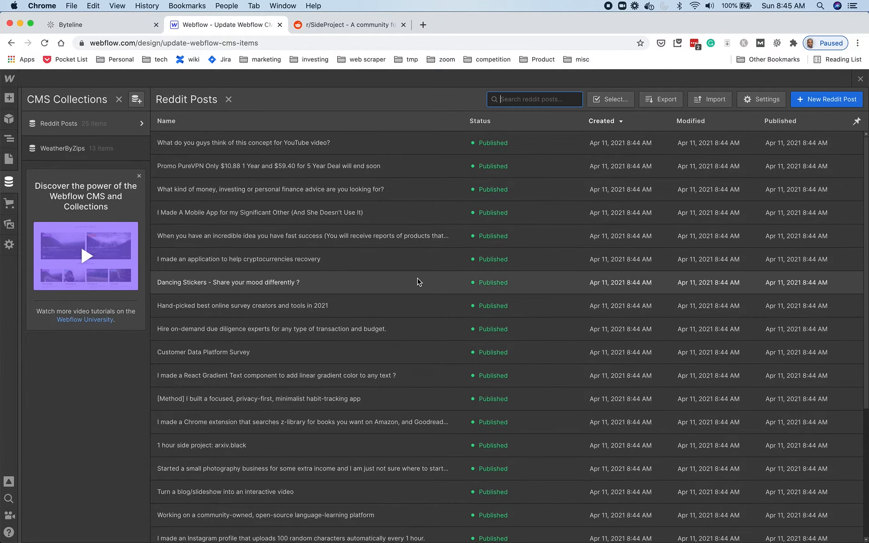
{"action": "left_click", "coordinate": [360, 25]}
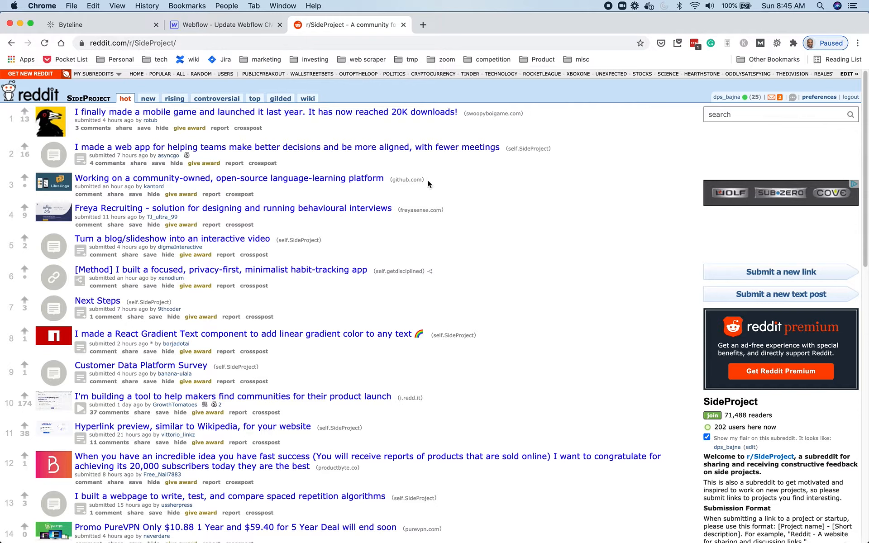
{"action": "left_click", "coordinate": [190, 24]}
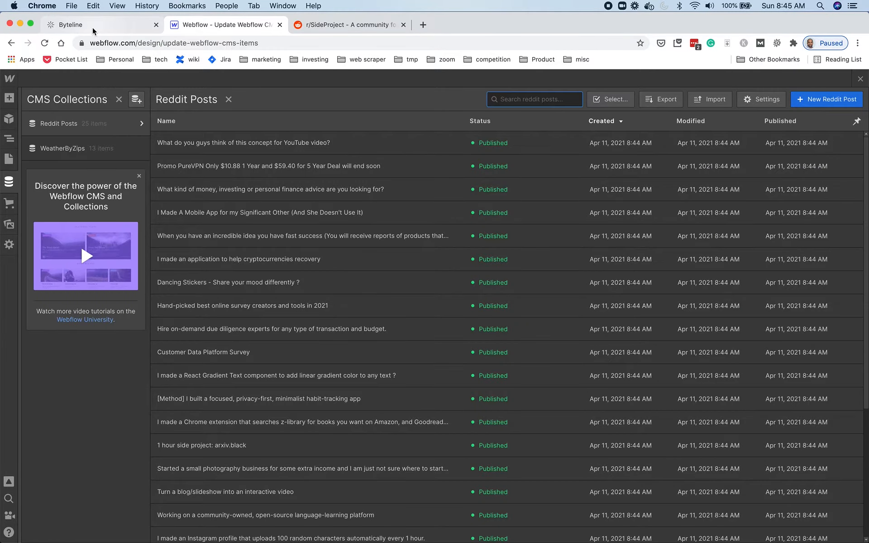
Step: Switch to Byteline, return to the Reddit to Webflow flow and run it again without changes
{"action": "left_click", "coordinate": [92, 27]}
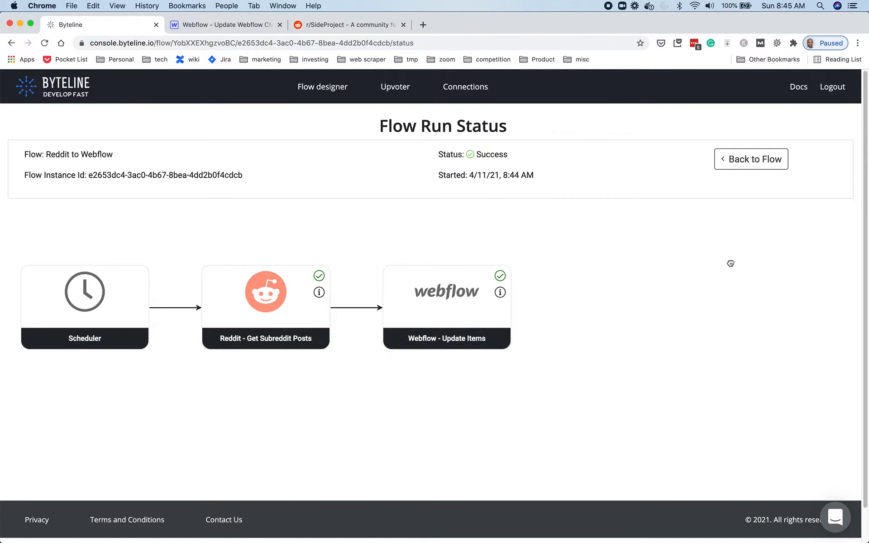
{"action": "left_click", "coordinate": [751, 161]}
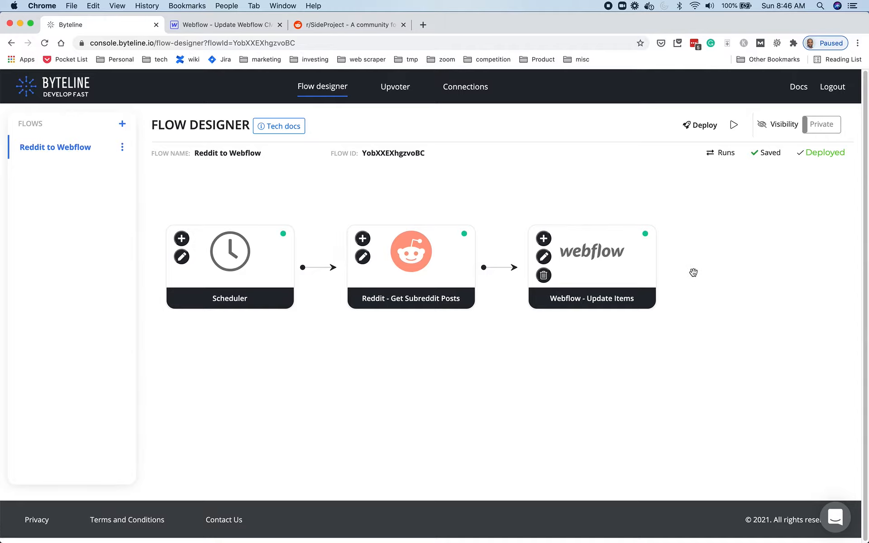
{"action": "left_click", "coordinate": [734, 126]}
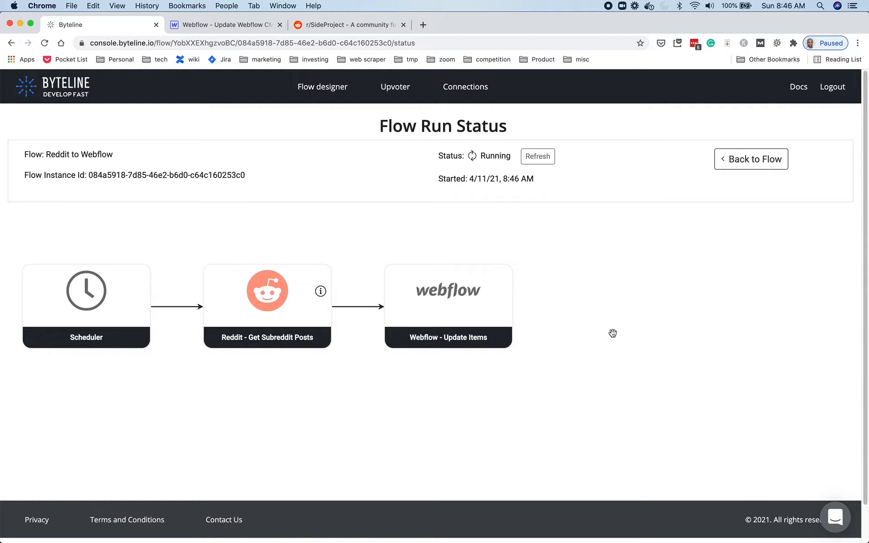
Step: Check the Webflow - Update Items output counts for this repeat run and return to the flow designer
{"action": "left_click", "coordinate": [502, 288]}
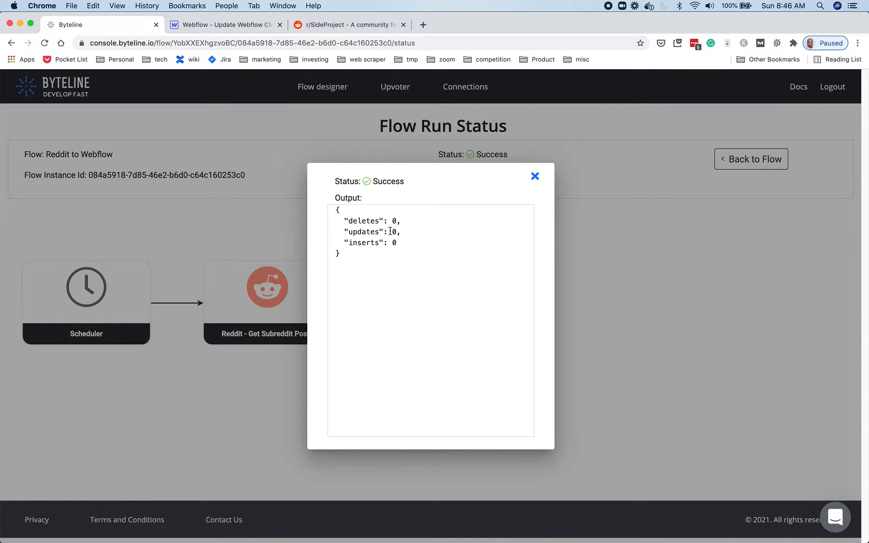
{"action": "left_click", "coordinate": [535, 176]}
{"action": "left_click", "coordinate": [736, 159]}
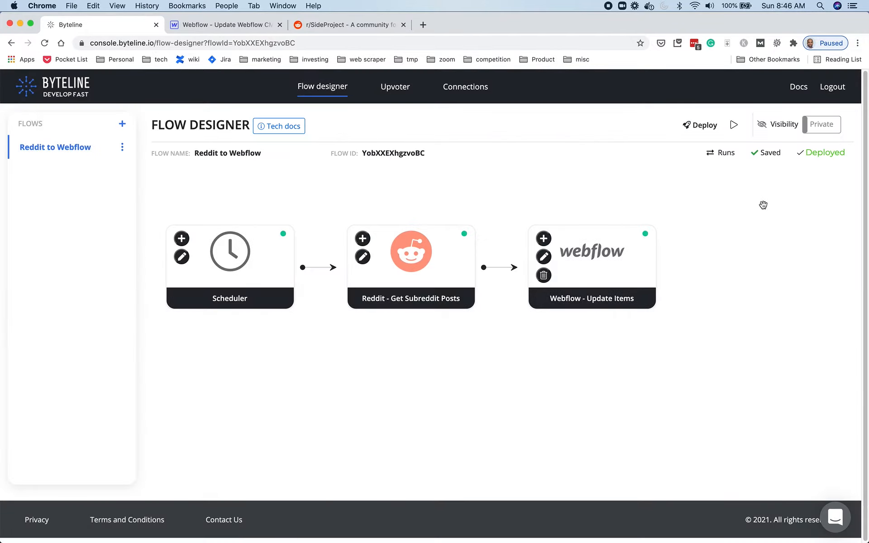
Step: Set the Webflow - Update Items node's advanced Updates option to Overwrite and save the node
{"action": "left_click", "coordinate": [549, 258]}
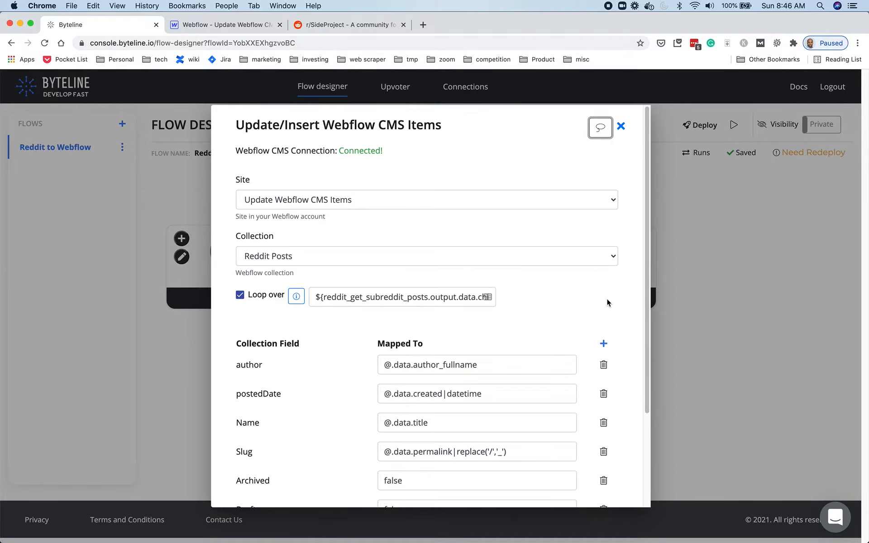
{"action": "scroll", "coordinate": [609, 300], "scroll_direction": "down", "scroll_amount": 3}
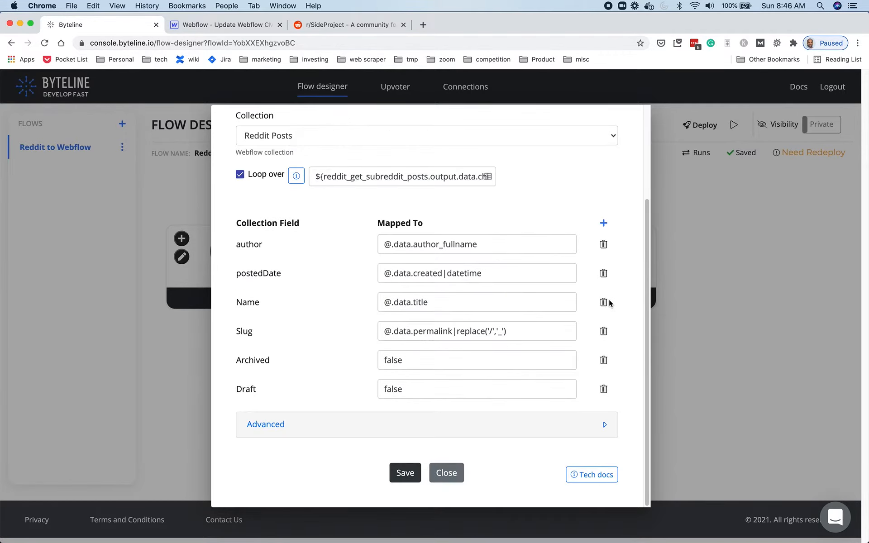
{"action": "left_click", "coordinate": [409, 423]}
{"action": "scroll", "coordinate": [486, 388], "scroll_direction": "down", "scroll_amount": 4}
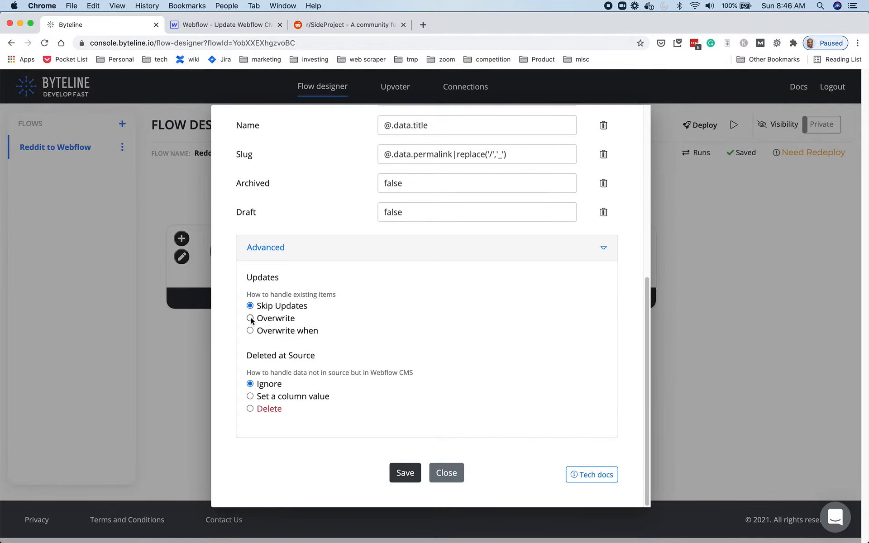
{"action": "left_click", "coordinate": [250, 318]}
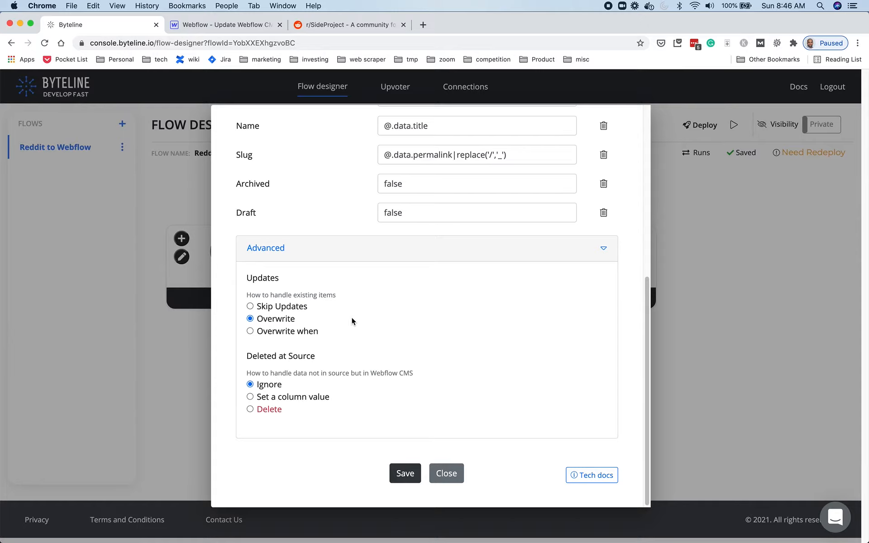
{"action": "left_click", "coordinate": [405, 473]}
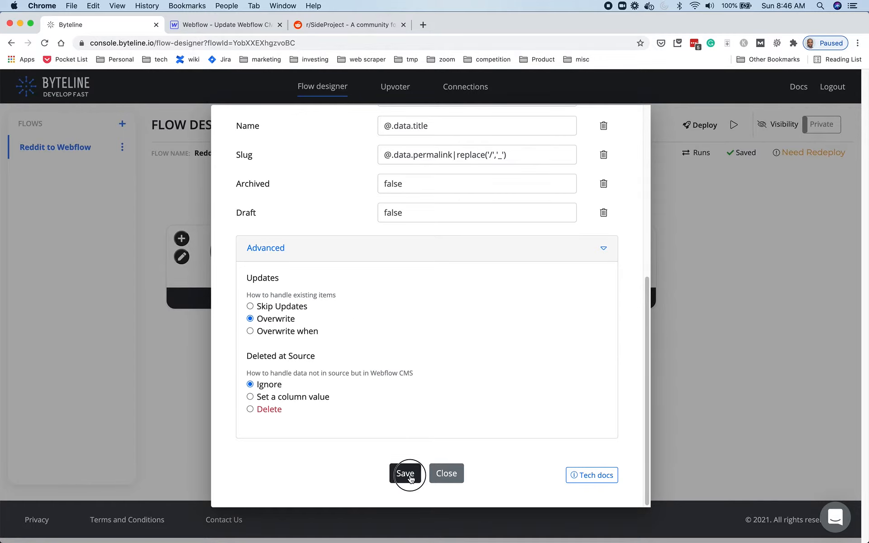
Step: Redeploy and run the Reddit to Webflow flow, and check the update count in the Webflow - Update Items output
{"action": "left_click", "coordinate": [709, 129]}
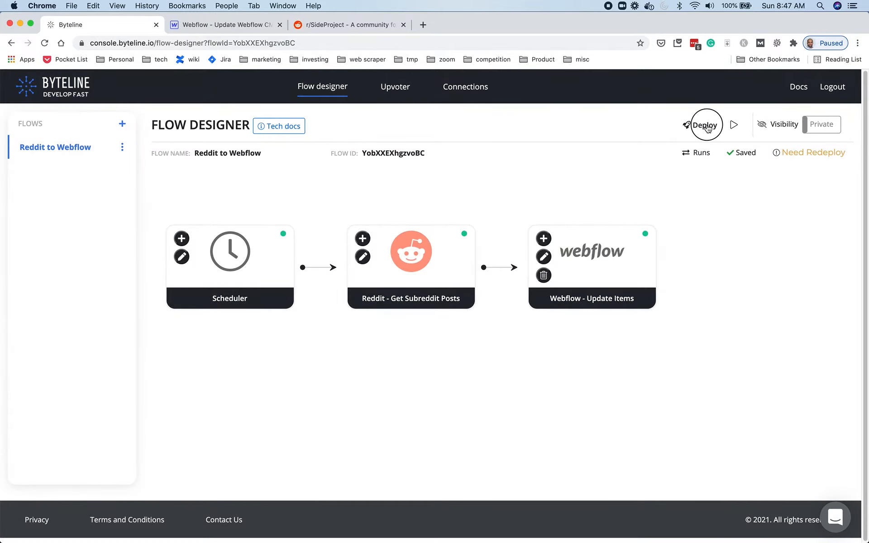
{"action": "left_click", "coordinate": [735, 125]}
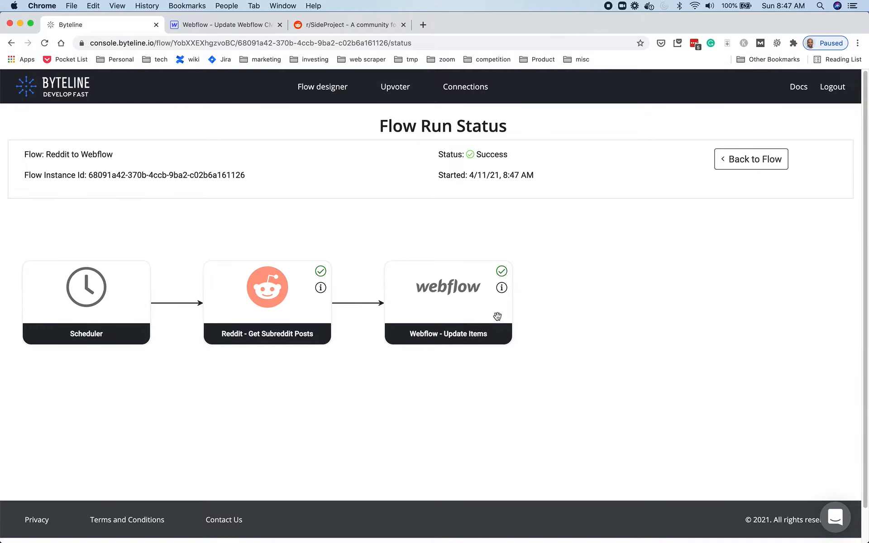
{"action": "left_click", "coordinate": [502, 288]}
{"action": "double_click", "coordinate": [397, 231]}
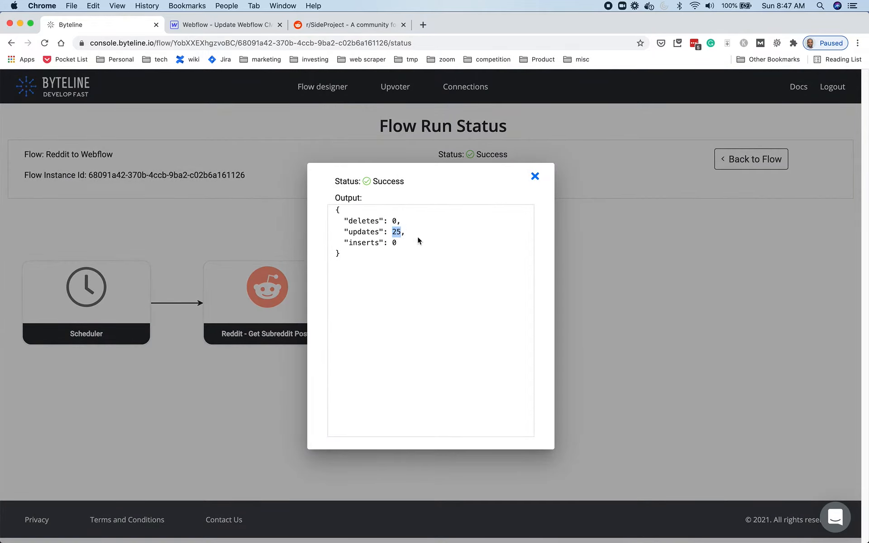
{"action": "left_click", "coordinate": [536, 177]}
Step: Switch to Webflow, reload the designer and reopen the Reddit Posts collection
{"action": "left_click", "coordinate": [221, 24]}
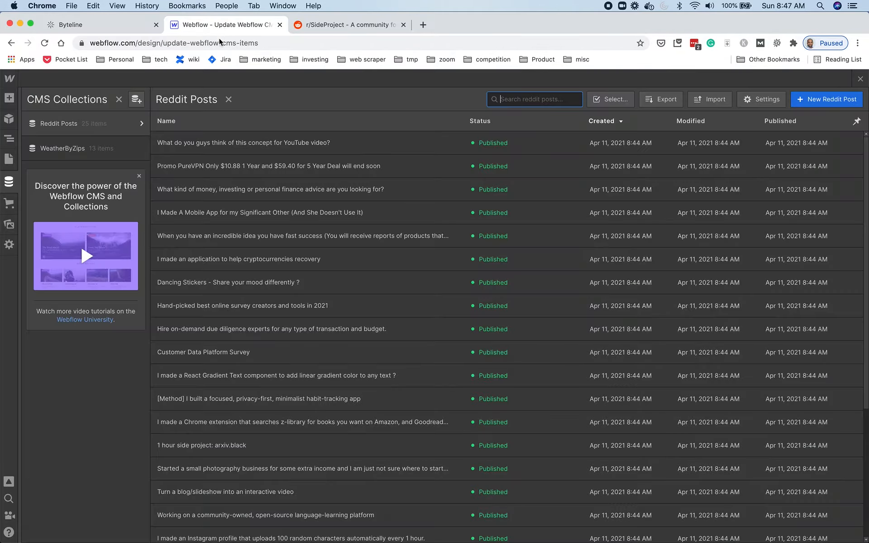
{"action": "scroll", "coordinate": [467, 347], "scroll_direction": "down", "scroll_amount": 3}
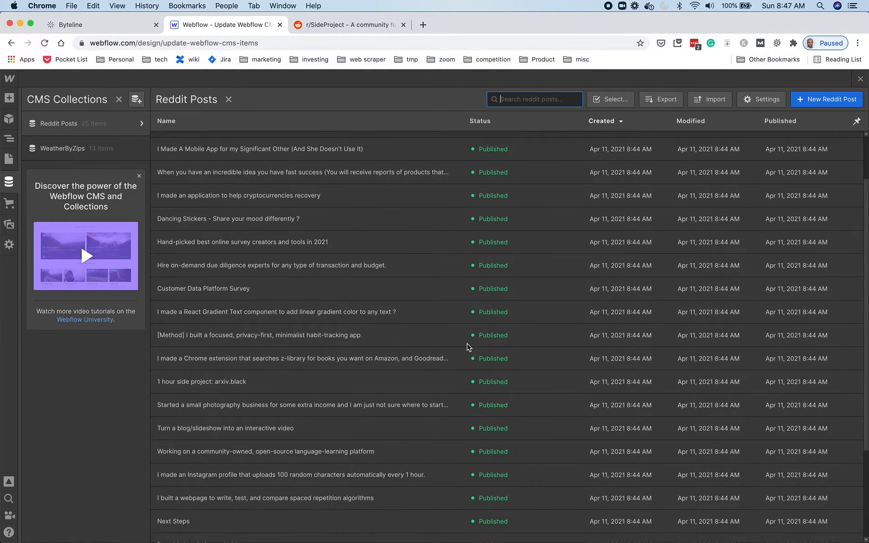
{"action": "scroll", "coordinate": [471, 348], "scroll_direction": "up", "scroll_amount": 3}
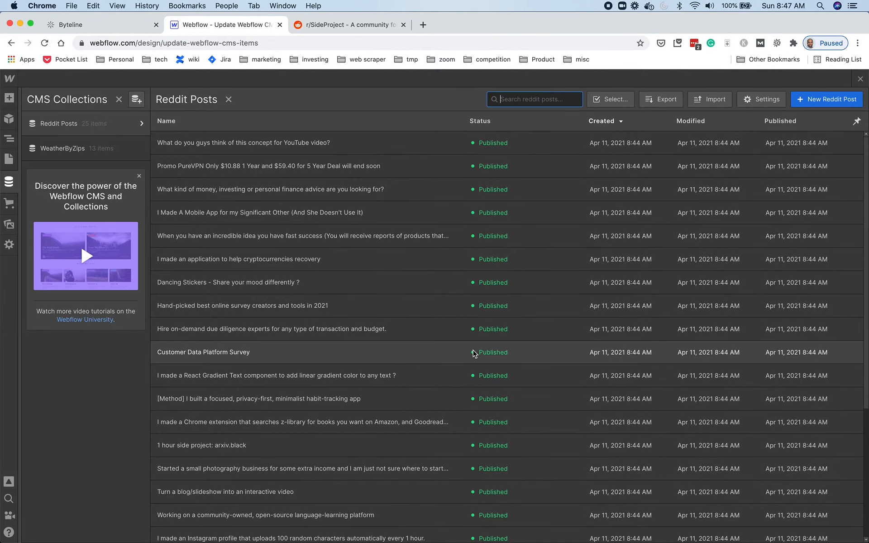
{"action": "left_click", "coordinate": [44, 44]}
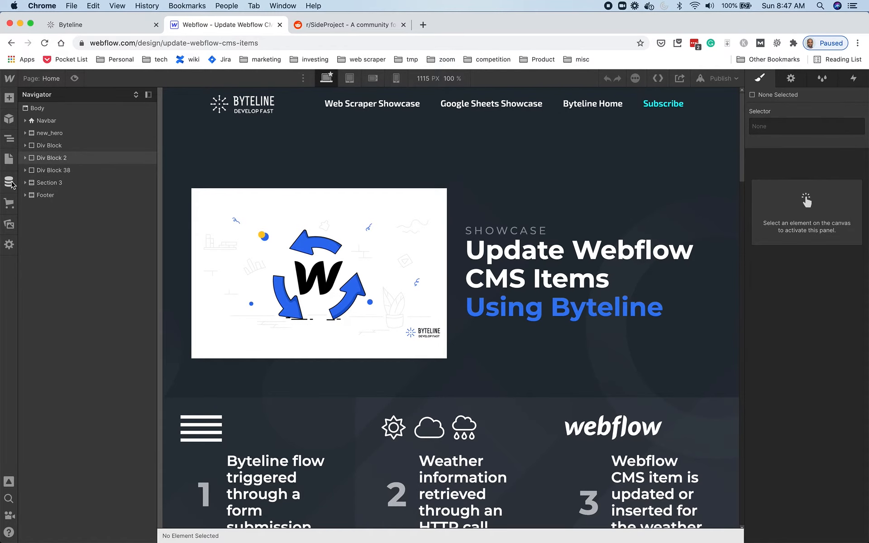
{"action": "left_click", "coordinate": [11, 182]}
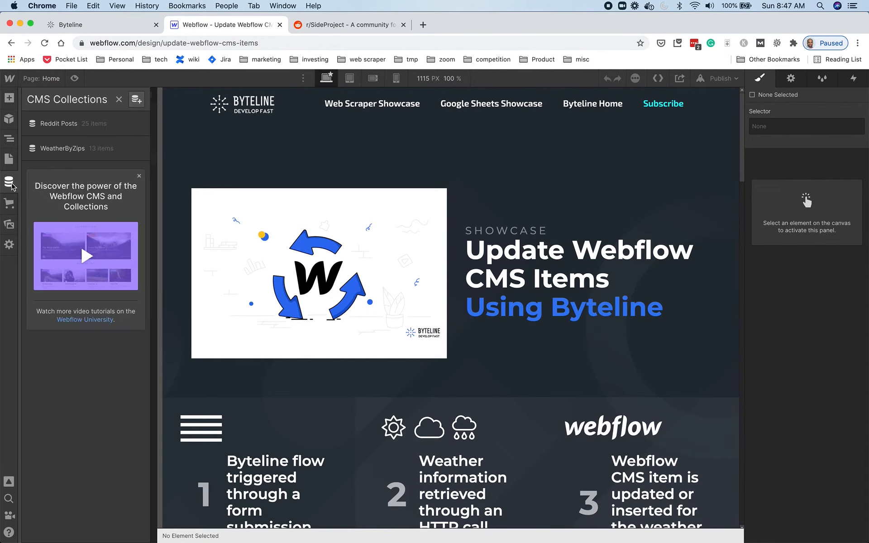
{"action": "left_click", "coordinate": [89, 129]}
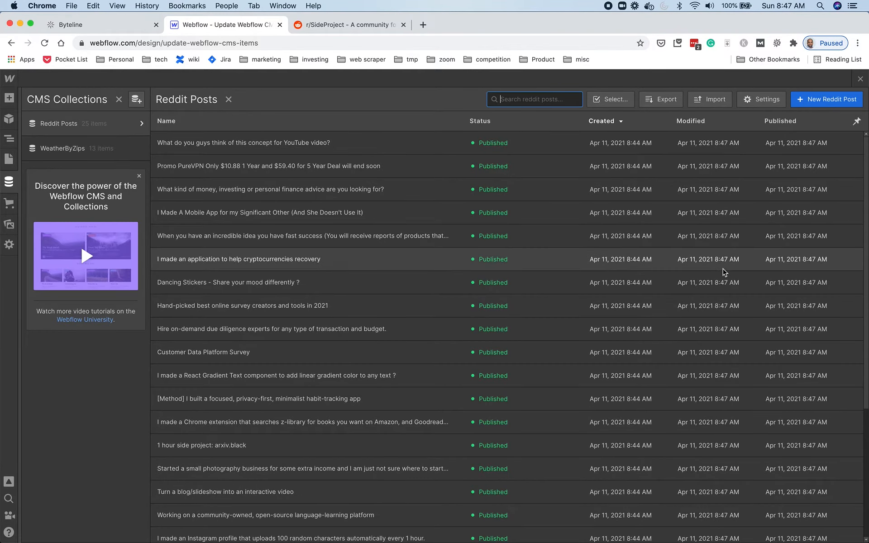
Step: Compare the Created, Modified and Published times of all Reddit Posts items, and return to Byteline
{"action": "scroll", "coordinate": [720, 281], "scroll_direction": "down", "scroll_amount": 3}
{"action": "scroll", "coordinate": [720, 279], "scroll_direction": "down", "scroll_amount": 3}
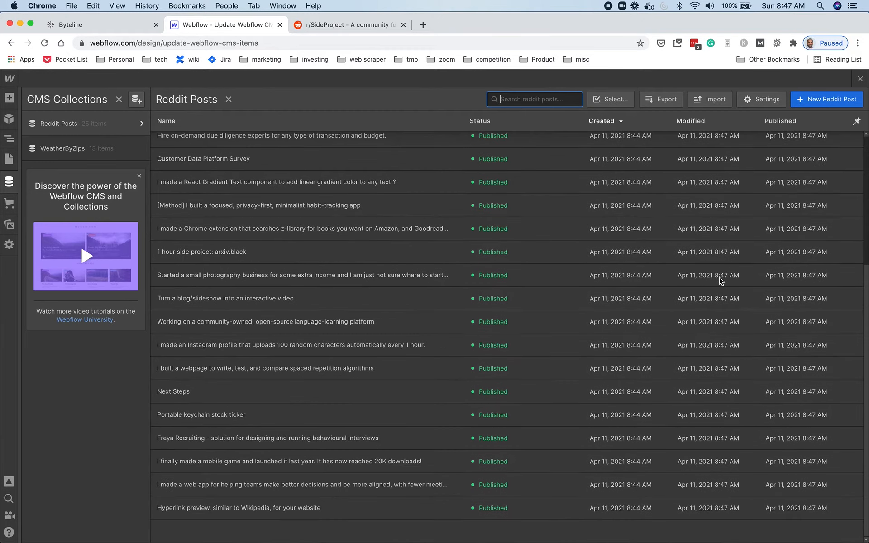
{"action": "scroll", "coordinate": [722, 290], "scroll_direction": "up", "scroll_amount": 5}
{"action": "scroll", "coordinate": [724, 292], "scroll_direction": "up", "scroll_amount": 2}
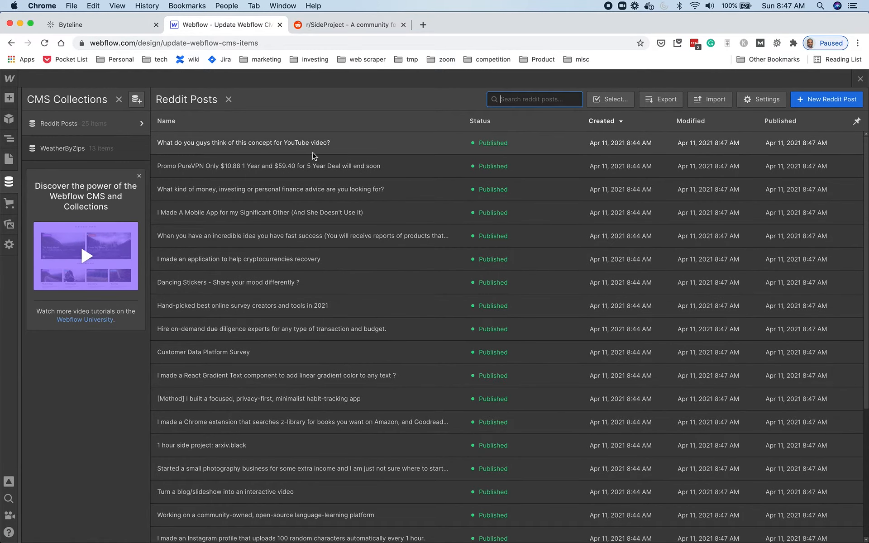
{"action": "scroll", "coordinate": [339, 207], "scroll_direction": "down", "scroll_amount": 5}
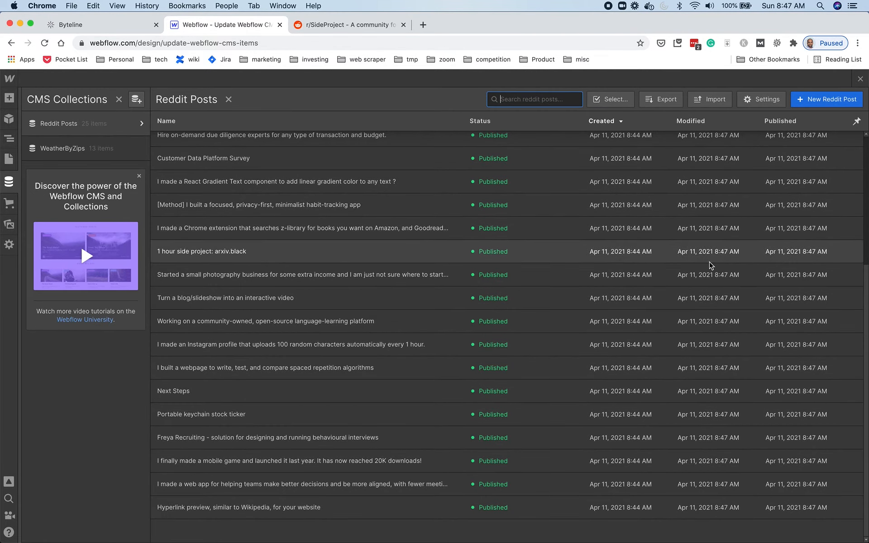
{"action": "scroll", "coordinate": [695, 292], "scroll_direction": "up", "scroll_amount": 5}
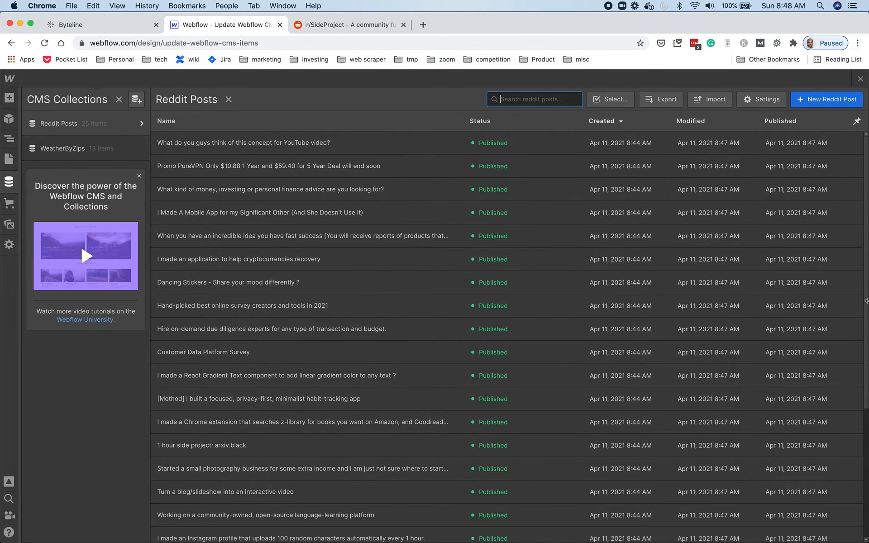
{"action": "left_click_drag", "start_coordinate": [867, 254], "coordinate": [860, 446]}
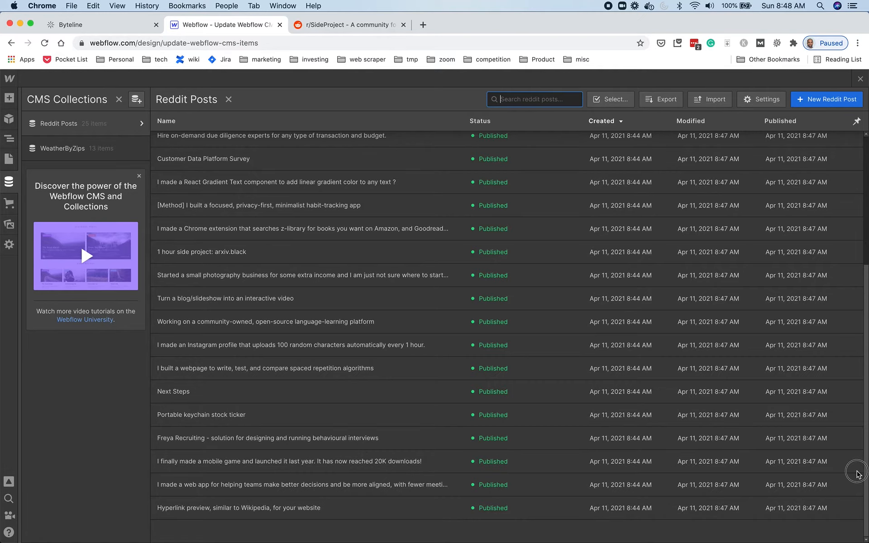
{"action": "scroll", "coordinate": [857, 473], "scroll_direction": "up", "scroll_amount": 10}
{"action": "left_click", "coordinate": [110, 30]}
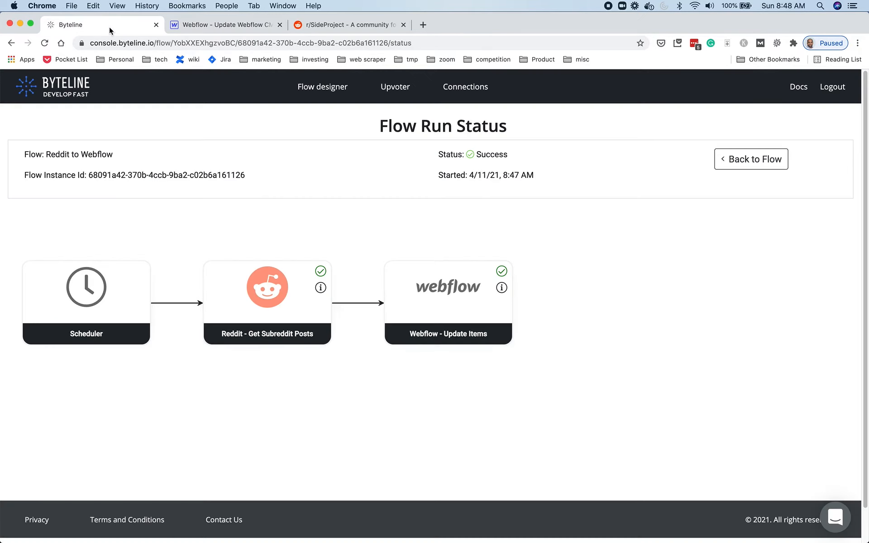
Step: Return to the flow, reopen the Webflow - Update Items node and set its advanced Updates option to Overwrite when
{"action": "left_click", "coordinate": [754, 158]}
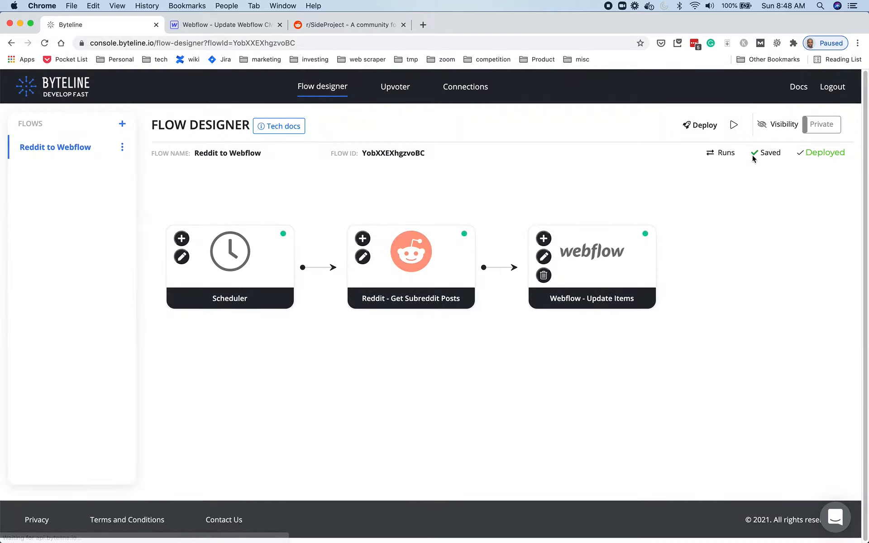
{"action": "left_click", "coordinate": [543, 258]}
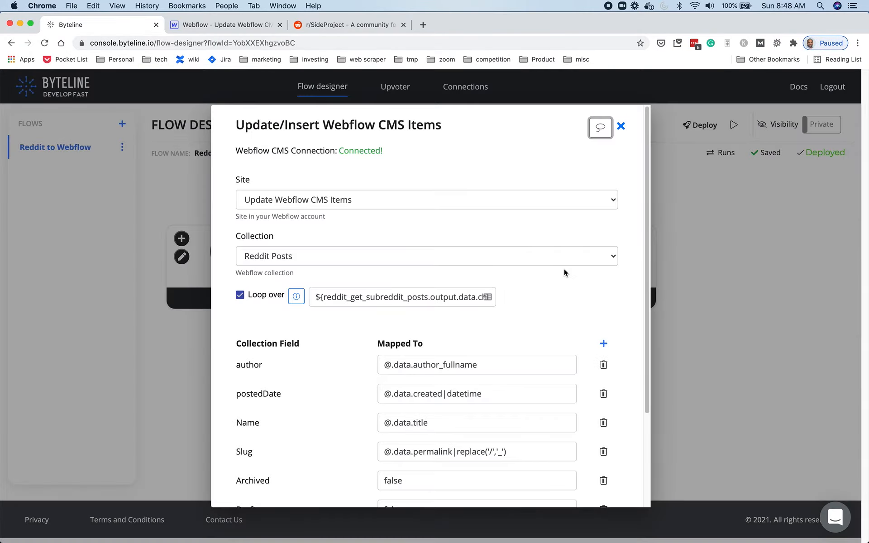
{"action": "scroll", "coordinate": [565, 273], "scroll_direction": "down", "scroll_amount": 3}
{"action": "left_click", "coordinate": [463, 430]}
{"action": "scroll", "coordinate": [504, 410], "scroll_direction": "down", "scroll_amount": 4}
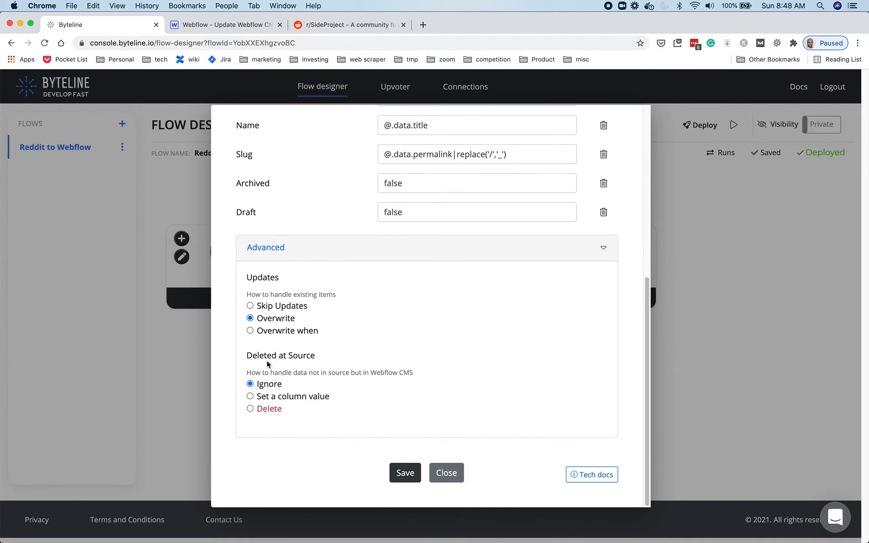
{"action": "left_click", "coordinate": [250, 331]}
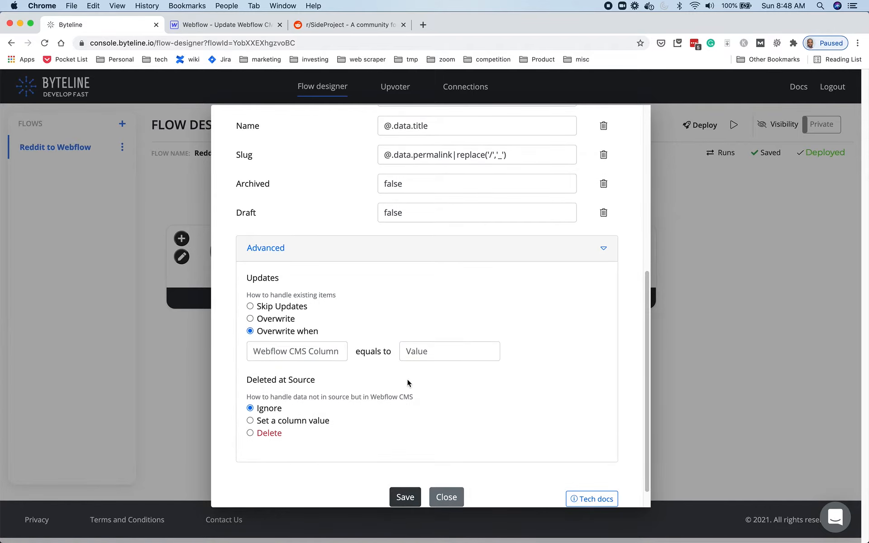
{"action": "left_click", "coordinate": [235, 23]}
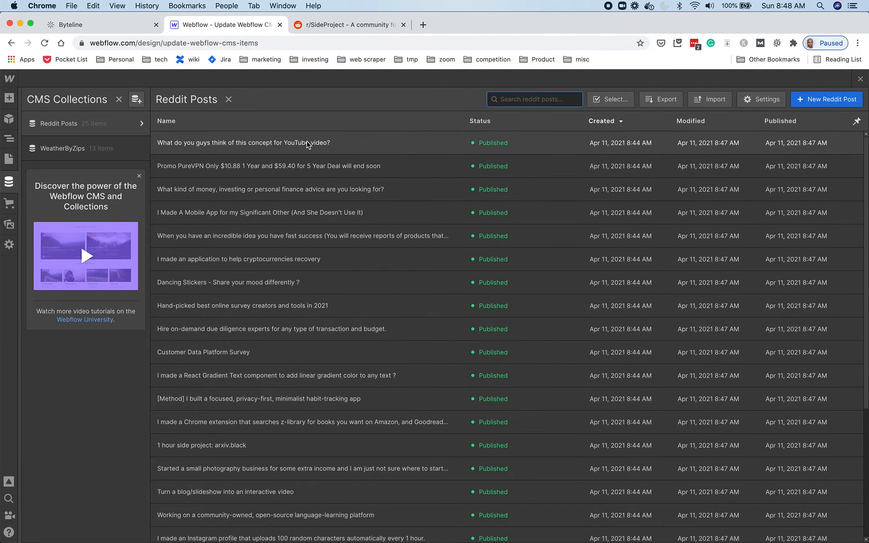
{"action": "left_click", "coordinate": [89, 26]}
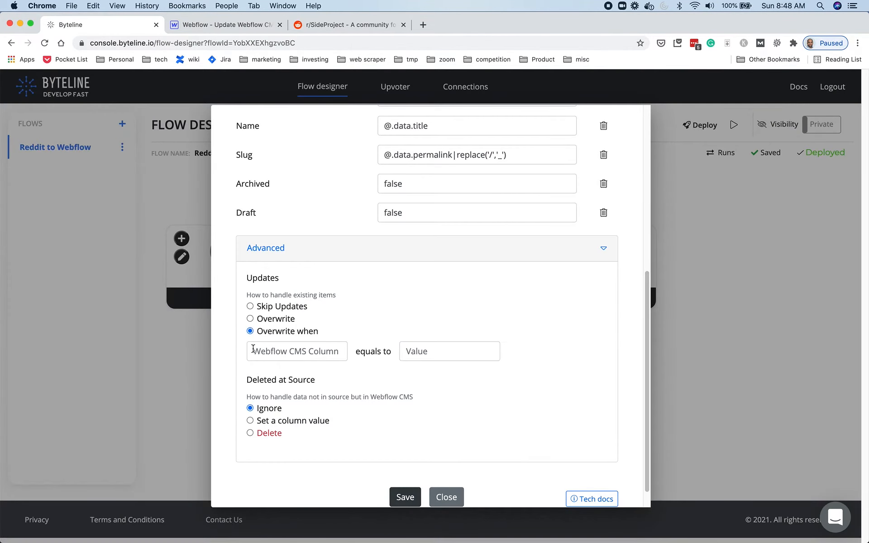
{"action": "left_click", "coordinate": [275, 351]}
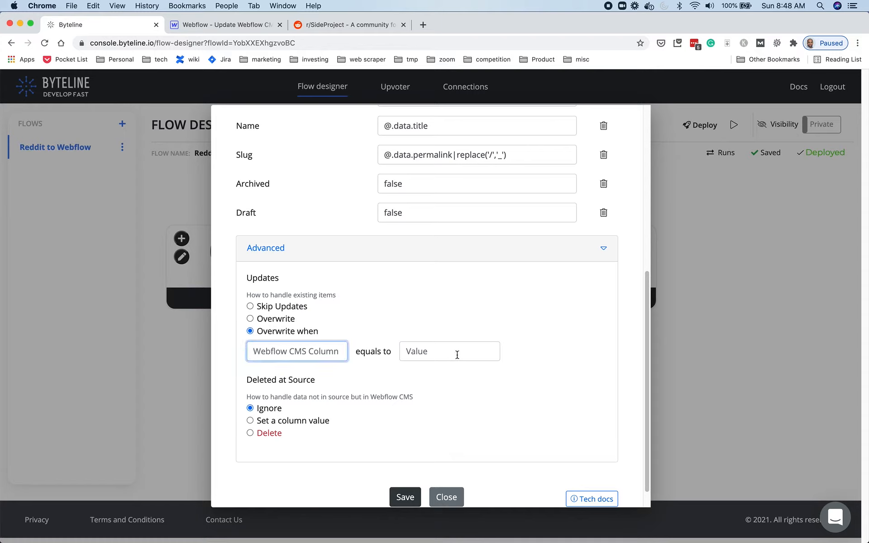
Step: Switch to Webflow, turn on override for the Reddit Posts item "What do you guys think of this concept for YouTube video?" and save it
{"action": "left_click", "coordinate": [213, 24]}
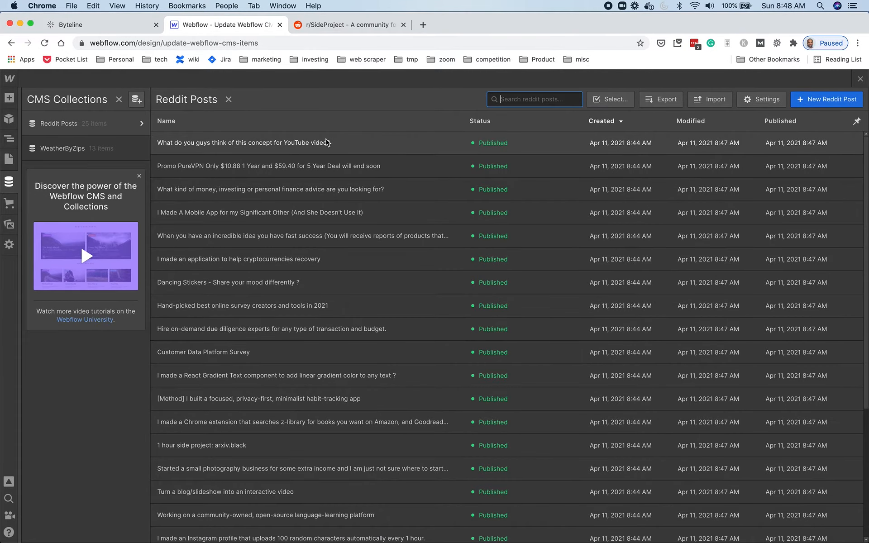
{"action": "left_click", "coordinate": [327, 142]}
{"action": "scroll", "coordinate": [554, 294], "scroll_direction": "down", "scroll_amount": 1}
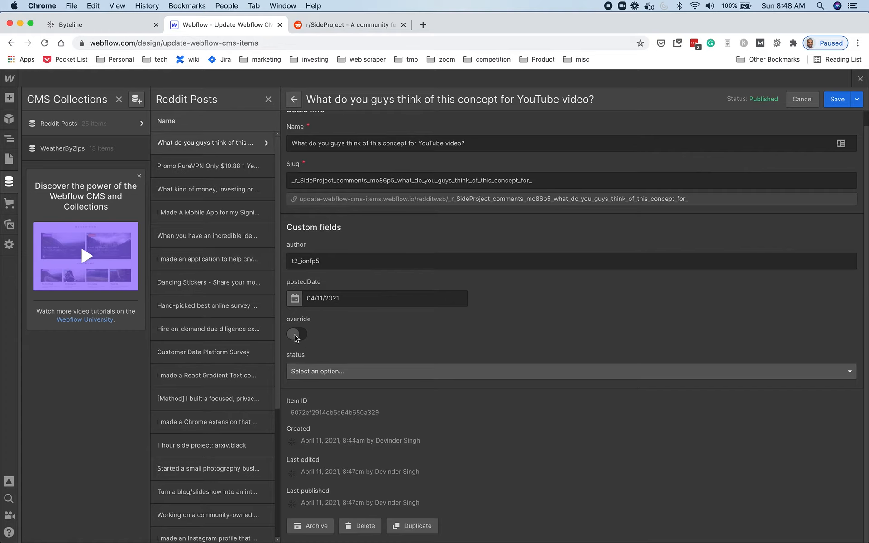
{"action": "left_click", "coordinate": [295, 335]}
{"action": "left_click", "coordinate": [839, 101]}
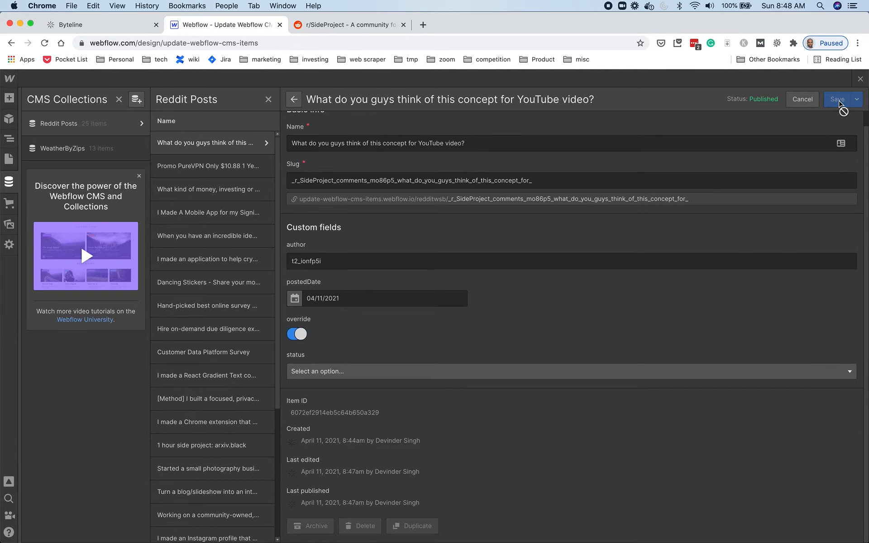
Step: Turn on override and save for the Promo PureVPN and "What kind of money, investing..." items, and check the fourth item's override setting
{"action": "left_click", "coordinate": [332, 168]}
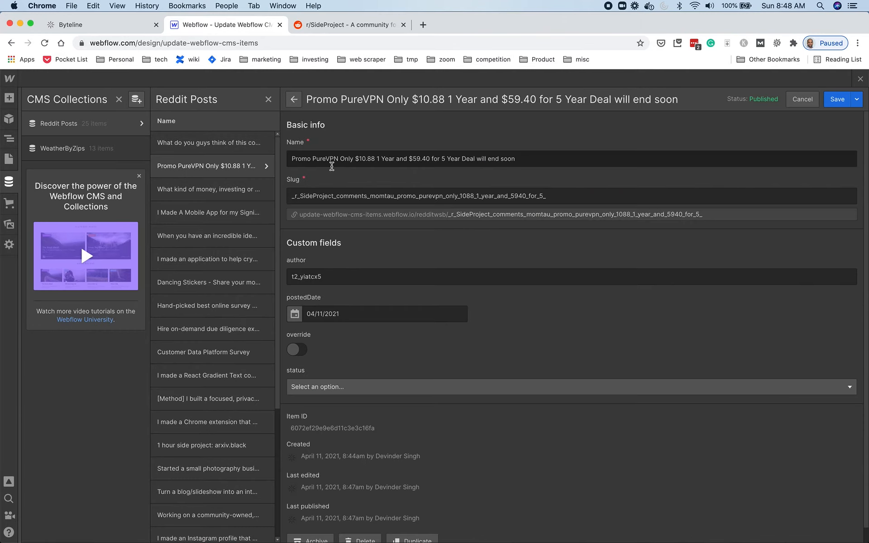
{"action": "left_click", "coordinate": [299, 351]}
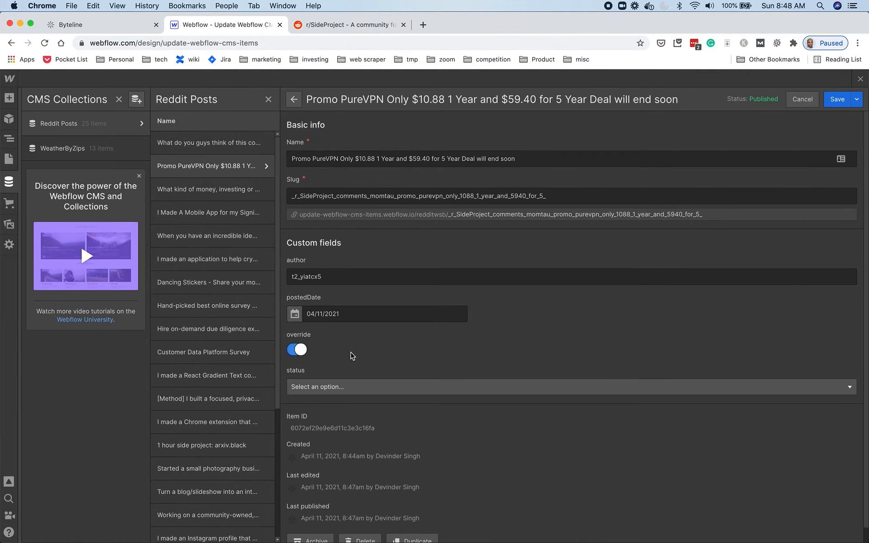
{"action": "left_click", "coordinate": [838, 100]}
{"action": "left_click", "coordinate": [266, 195]}
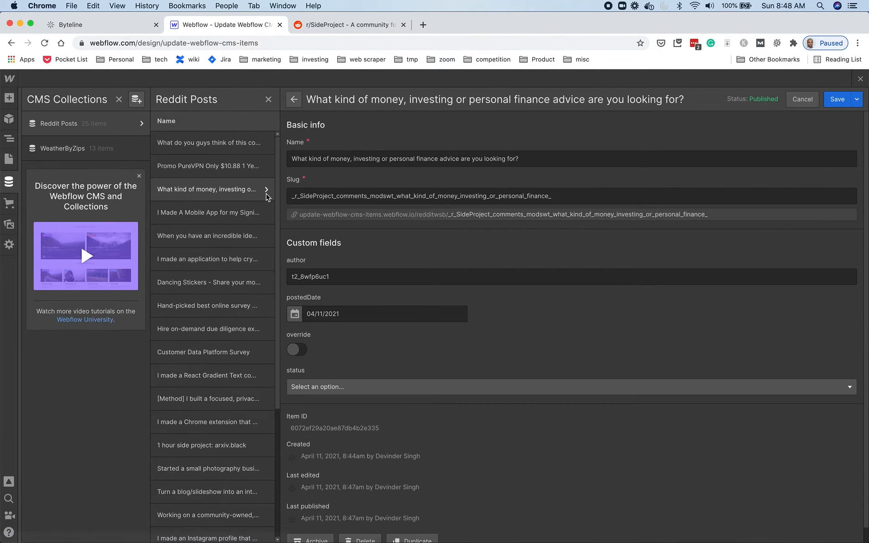
{"action": "left_click", "coordinate": [299, 351]}
{"action": "left_click", "coordinate": [837, 100]}
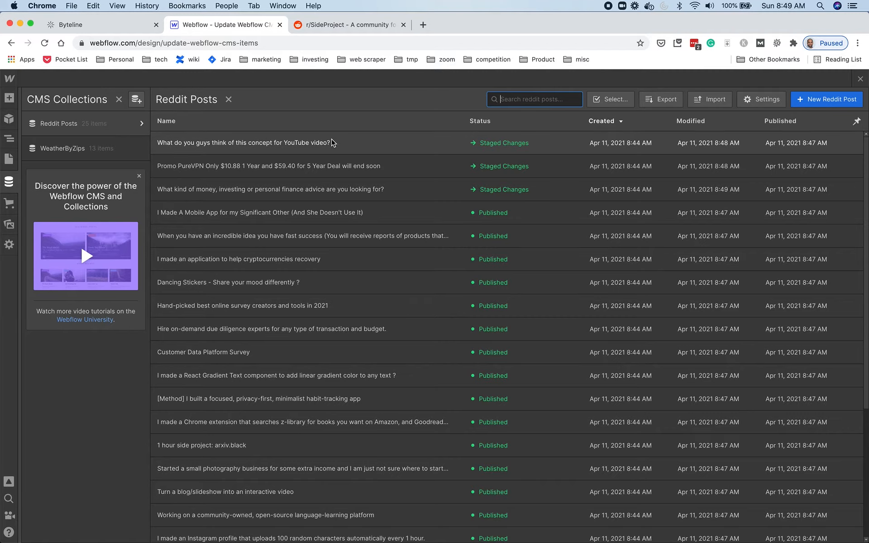
{"action": "left_click", "coordinate": [352, 213]}
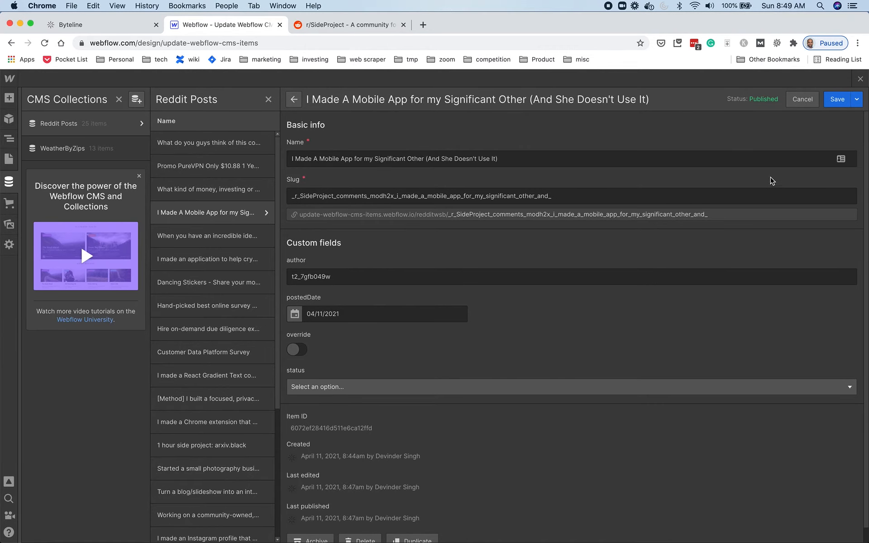
{"action": "left_click", "coordinate": [797, 100]}
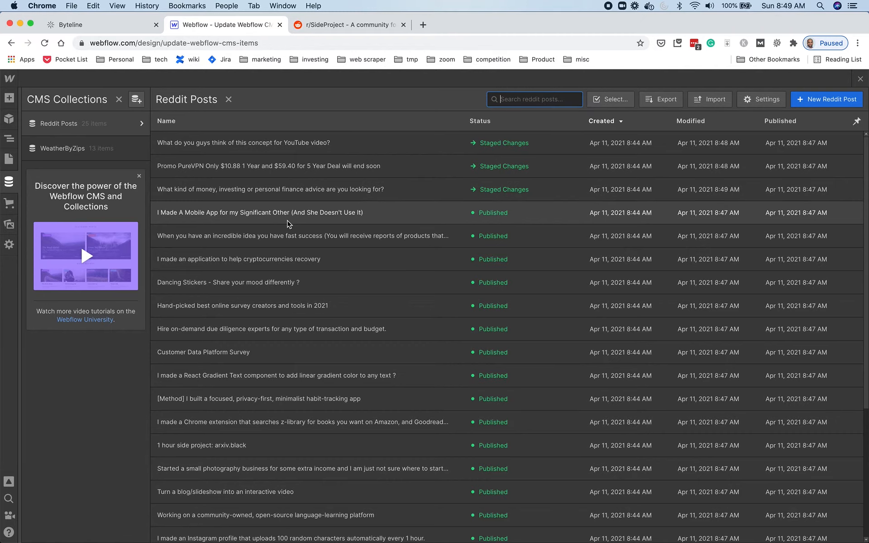
Step: Publish the Webflow site to its selected webflow.io domain and reopen the Reddit Posts collection
{"action": "left_click", "coordinate": [9, 162]}
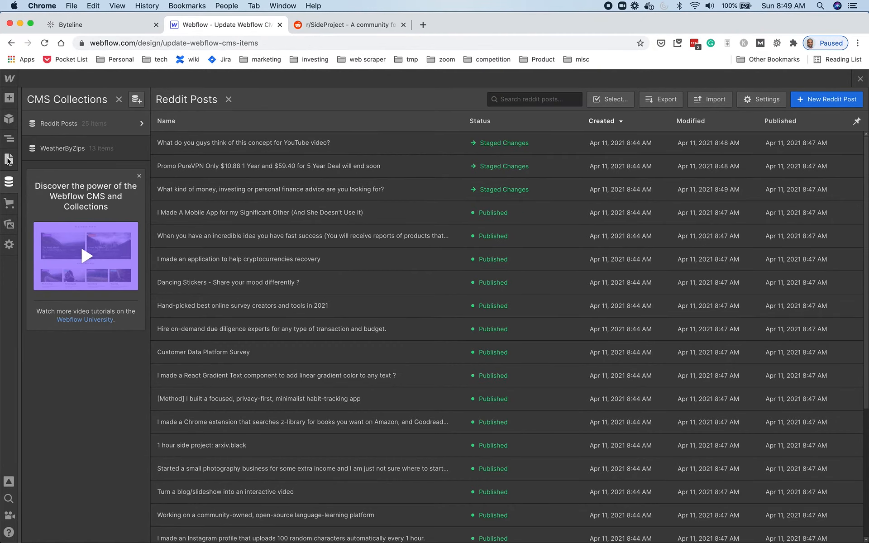
{"action": "left_click", "coordinate": [733, 80]}
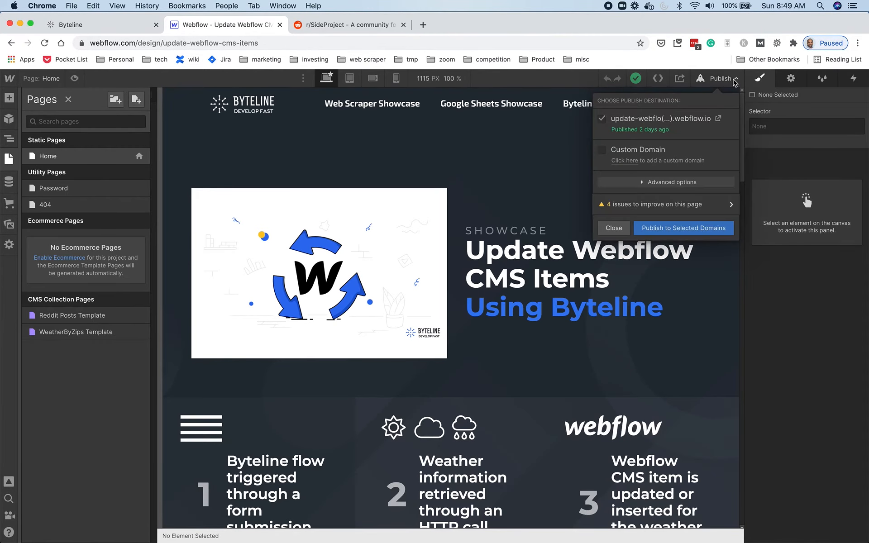
{"action": "left_click", "coordinate": [716, 230]}
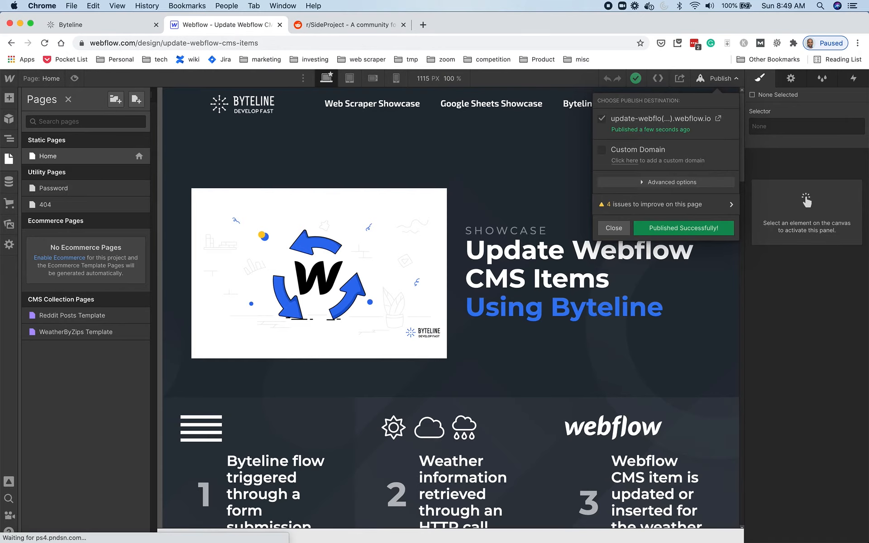
{"action": "left_click", "coordinate": [11, 182]}
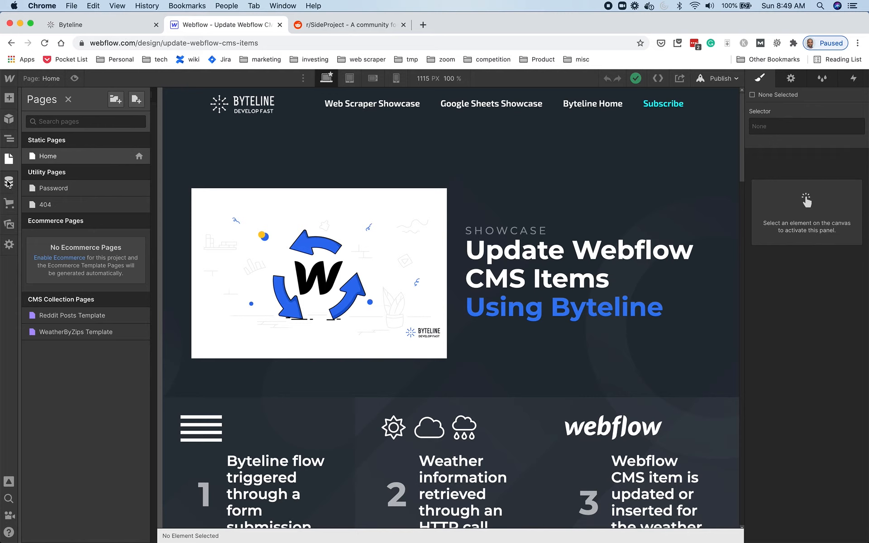
{"action": "left_click", "coordinate": [69, 124]}
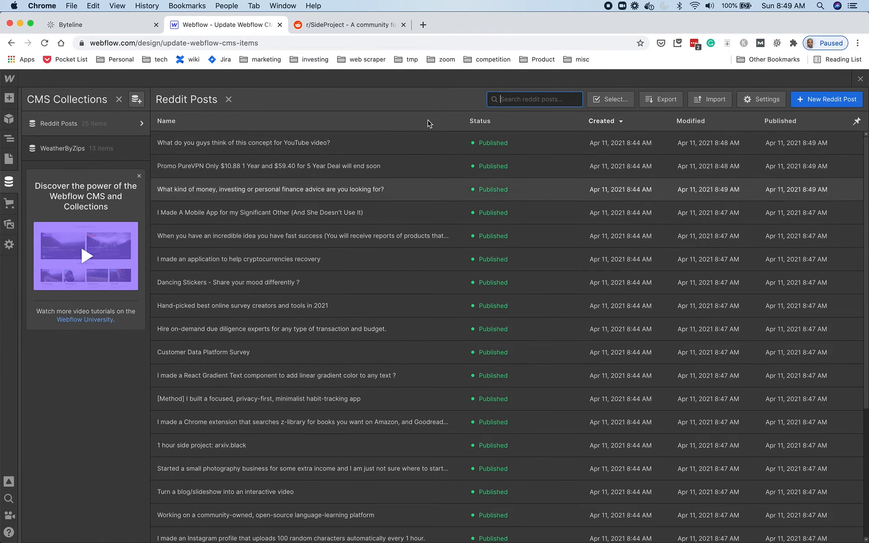
Step: Back in Byteline, set the Overwrite when condition to override equals true and save the Webflow - Update Items node
{"action": "left_click", "coordinate": [93, 27]}
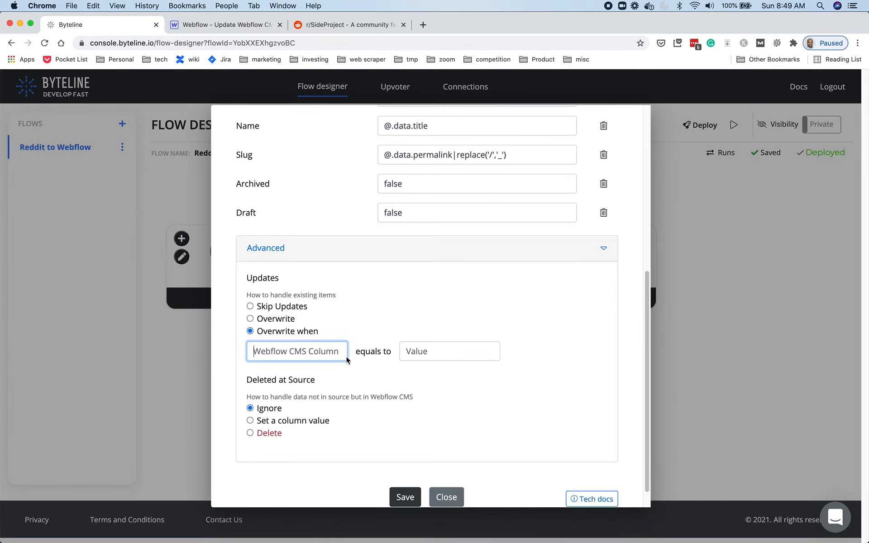
{"action": "type", "text": "override"}
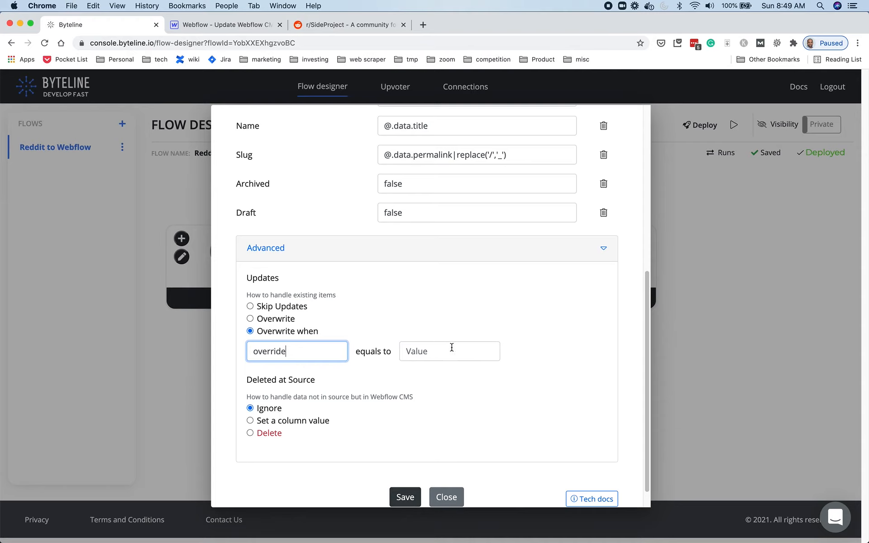
{"action": "left_click", "coordinate": [474, 352]}
{"action": "type", "text": "true"}
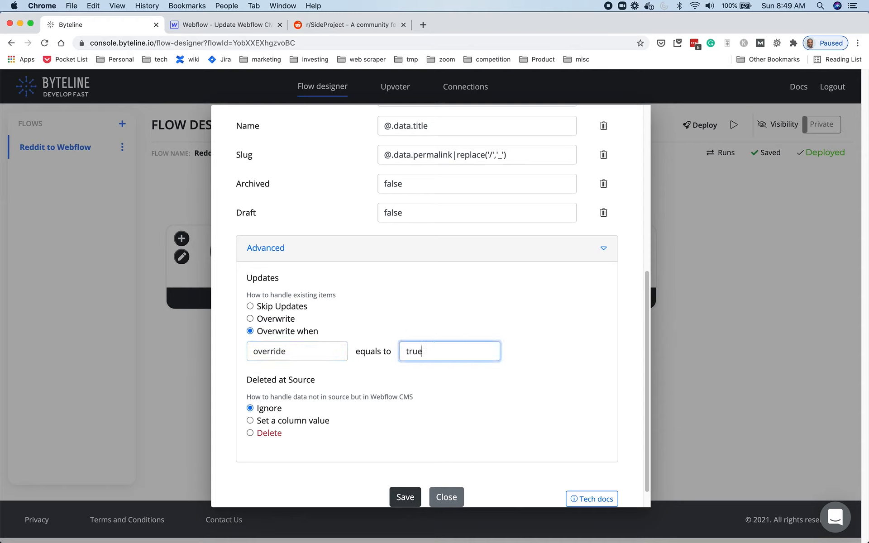
{"action": "left_click", "coordinate": [564, 386]}
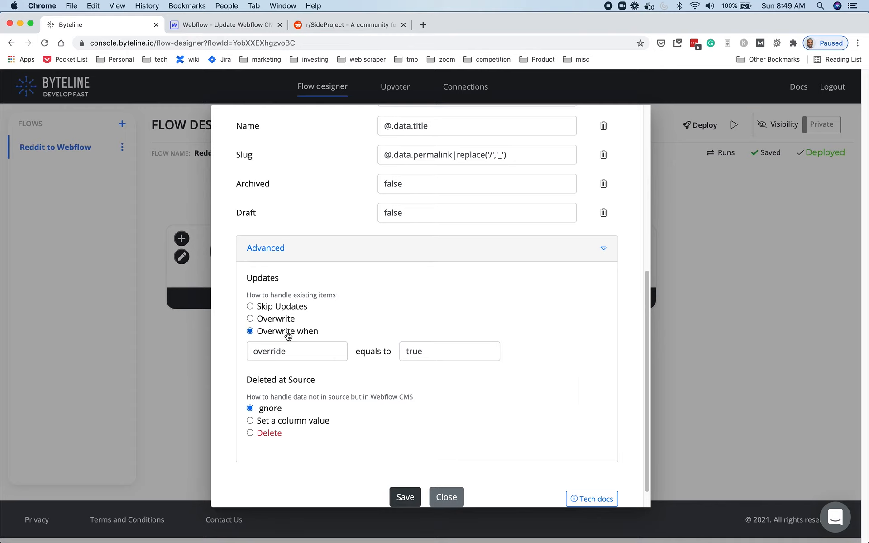
{"action": "left_click", "coordinate": [297, 352]}
{"action": "left_click_drag", "start_coordinate": [296, 353], "coordinate": [242, 352]}
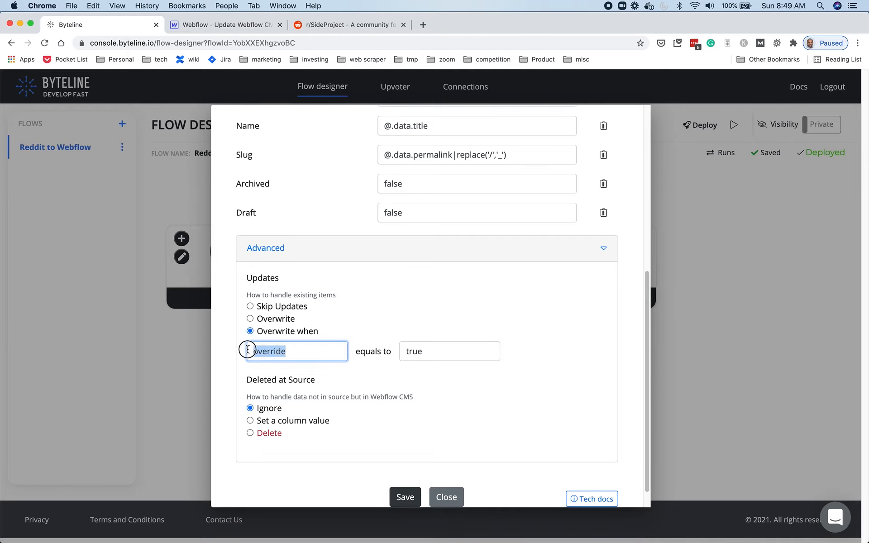
{"action": "left_click", "coordinate": [426, 354]}
{"action": "scroll", "coordinate": [533, 406], "scroll_direction": "down", "scroll_amount": 1}
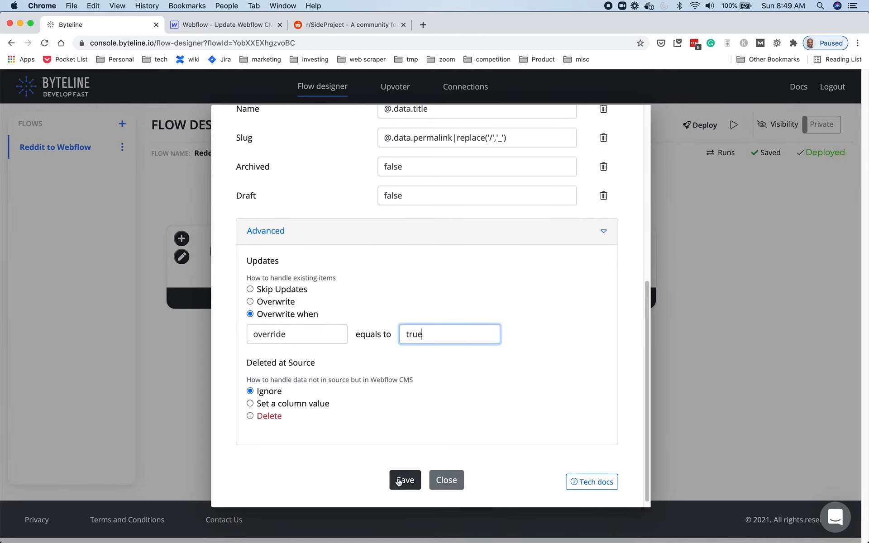
{"action": "left_click", "coordinate": [402, 479]}
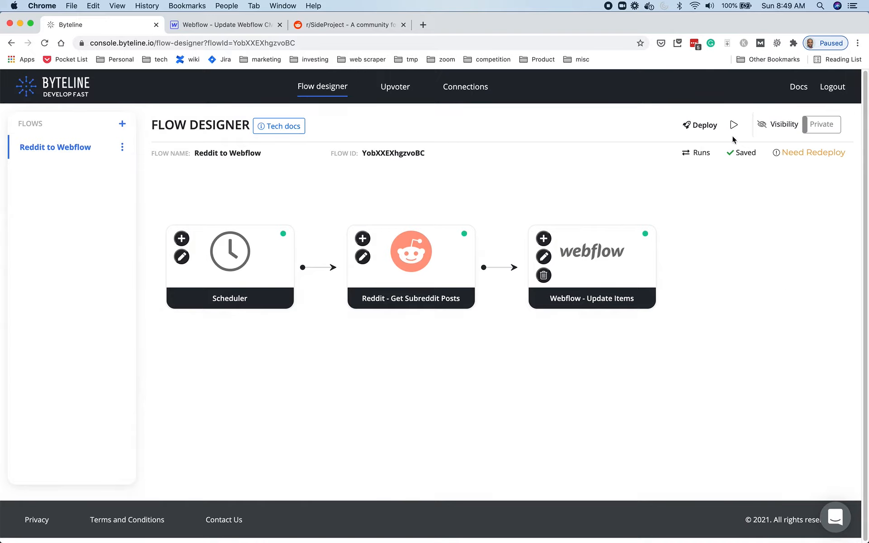
Step: Redeploy and run the flow with the conditional overwrite, and check the updates value in the Webflow - Update Items output
{"action": "left_click", "coordinate": [701, 127]}
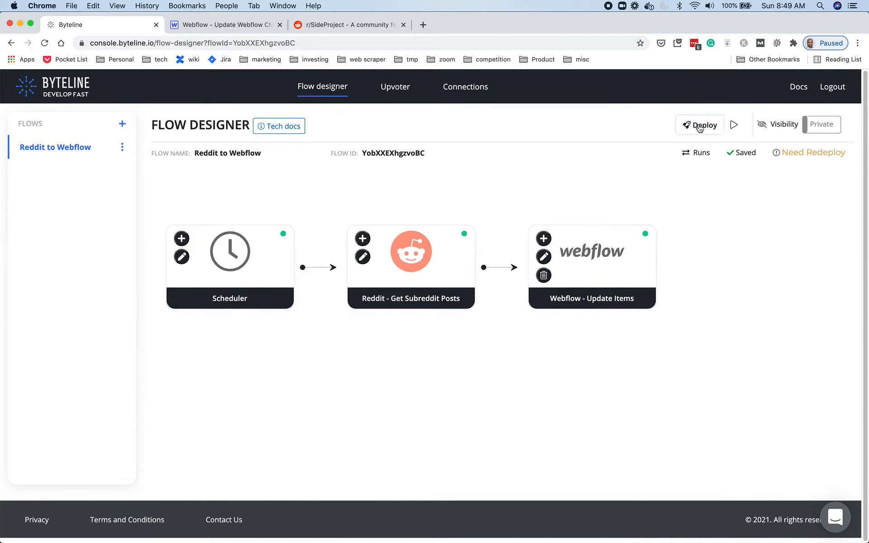
{"action": "left_click", "coordinate": [734, 126]}
{"action": "left_click", "coordinate": [466, 322]}
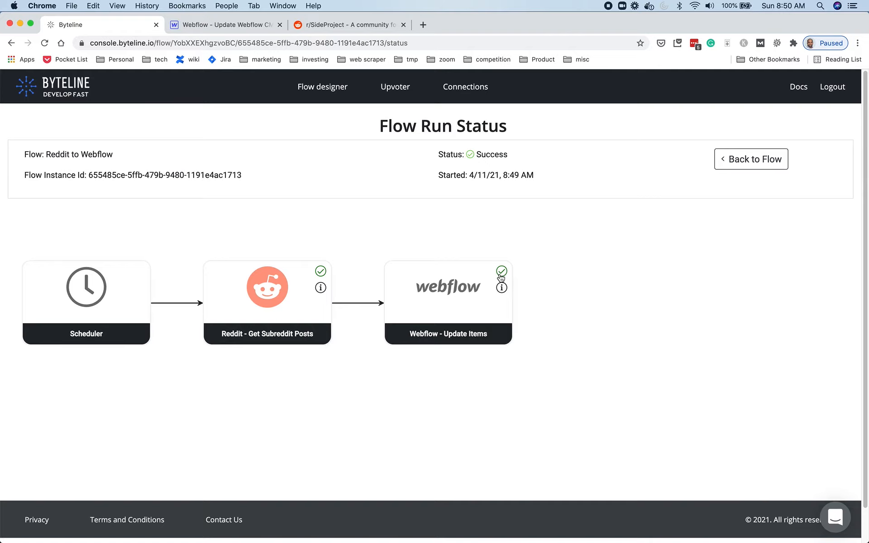
{"action": "left_click", "coordinate": [502, 287]}
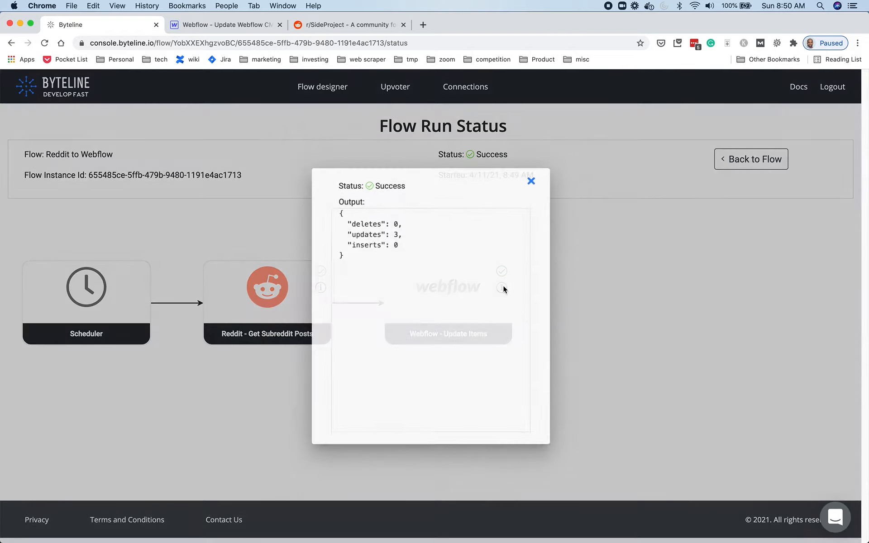
{"action": "double_click", "coordinate": [395, 232]}
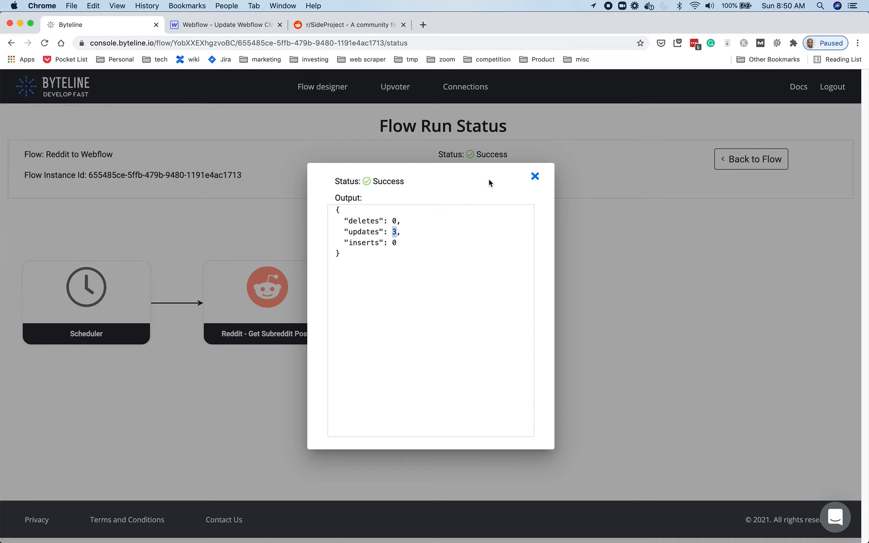
{"action": "left_click", "coordinate": [535, 176]}
Step: Return to the flow and reopen the Webflow - Update Items node's advanced settings at the Deleted at Source options
{"action": "left_click", "coordinate": [759, 161]}
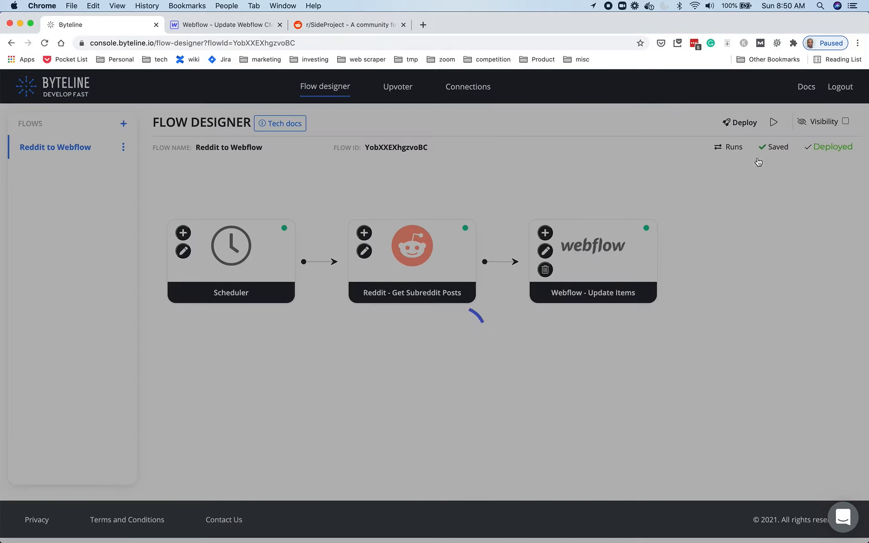
{"action": "left_click", "coordinate": [545, 257]}
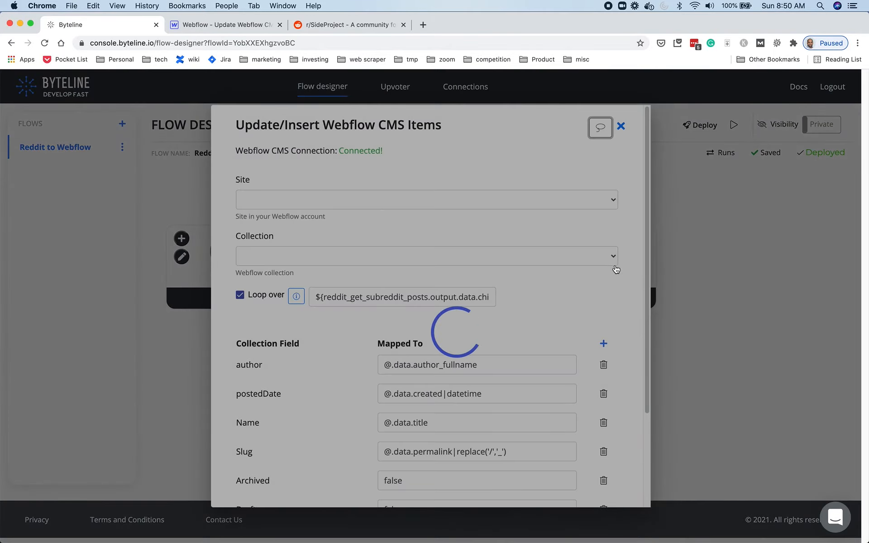
{"action": "scroll", "coordinate": [614, 267], "scroll_direction": "down", "scroll_amount": 3}
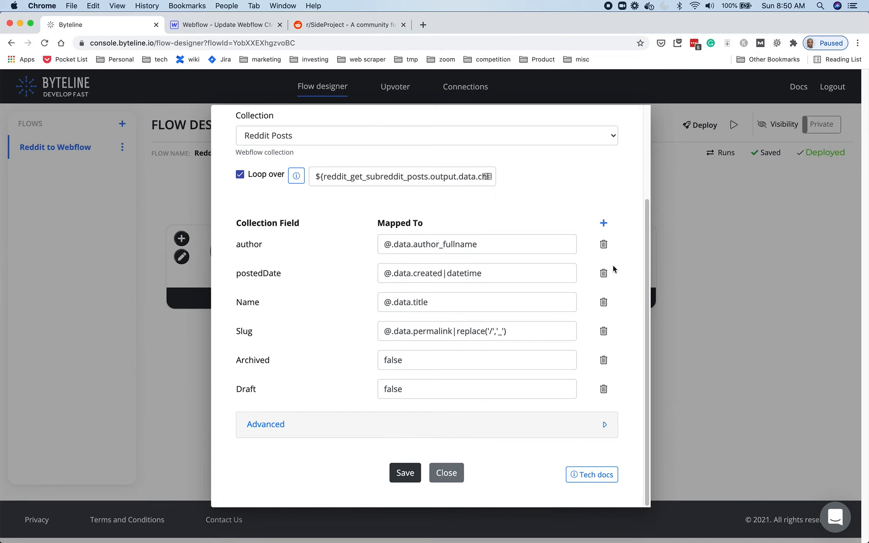
{"action": "left_click", "coordinate": [472, 421]}
{"action": "scroll", "coordinate": [523, 380], "scroll_direction": "down", "scroll_amount": 4}
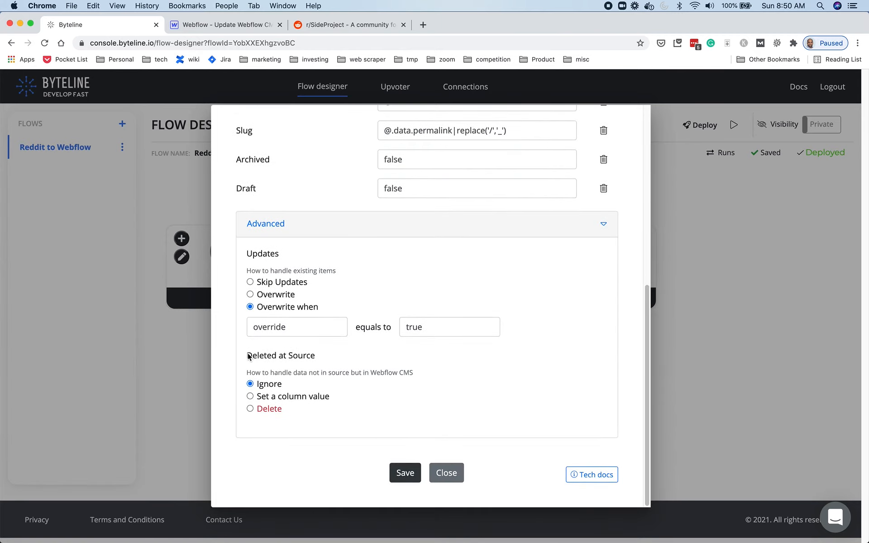
{"action": "left_click_drag", "start_coordinate": [248, 356], "coordinate": [314, 360]}
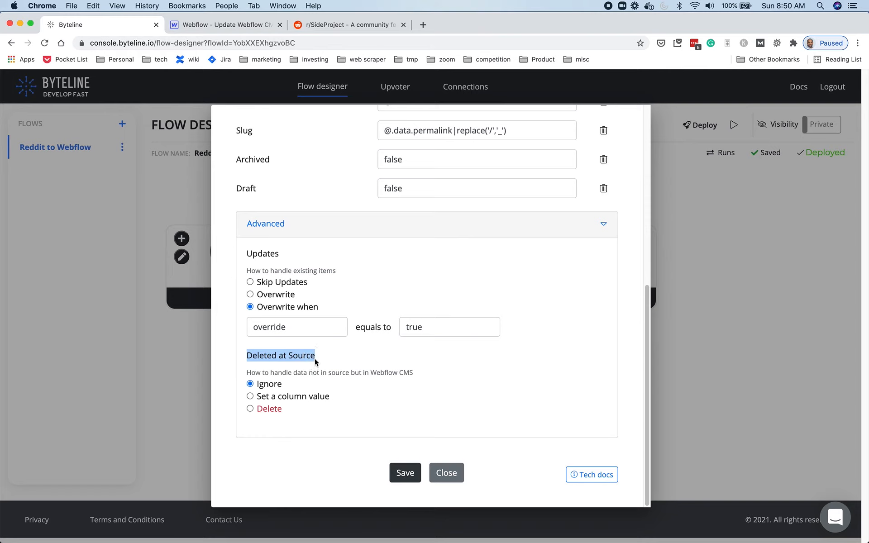